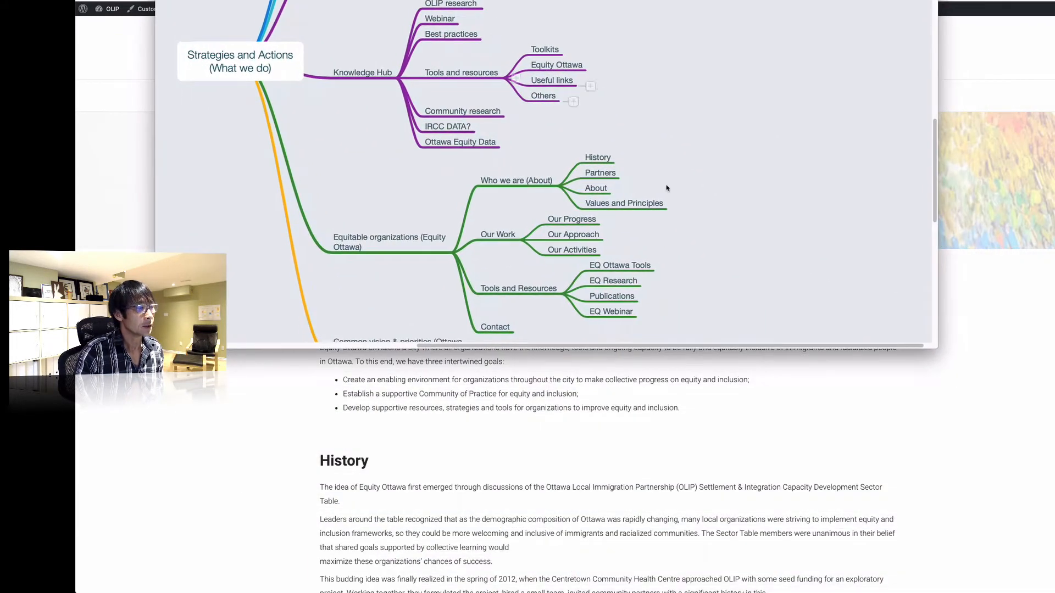
Step: Enlarge the sitemap mind map window and examine its structure, including the Strategies and Actions and Equity Ottawa branches
left_click_drag(936, 345, 1054, 570)
scroll(904, 421, "up", 8)
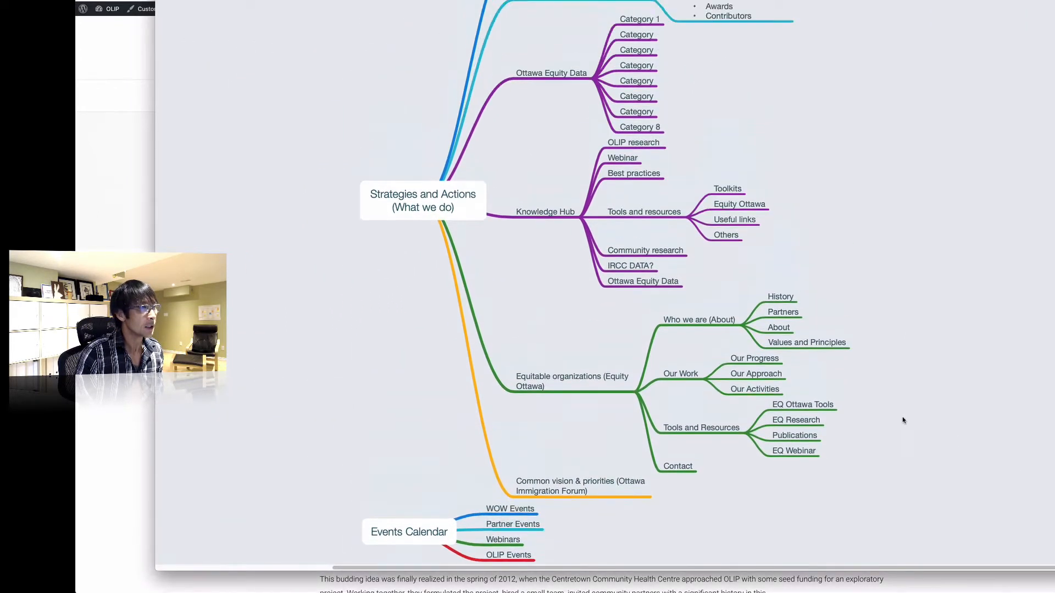
scroll(910, 421, "up", 2)
scroll(911, 422, "down", 6)
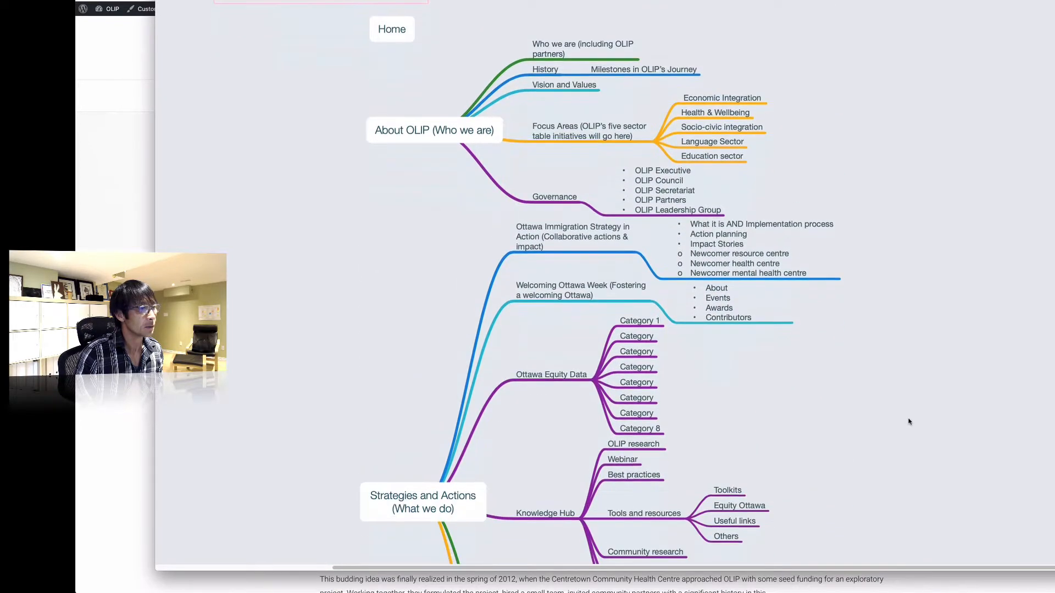
scroll(912, 422, "down", 2)
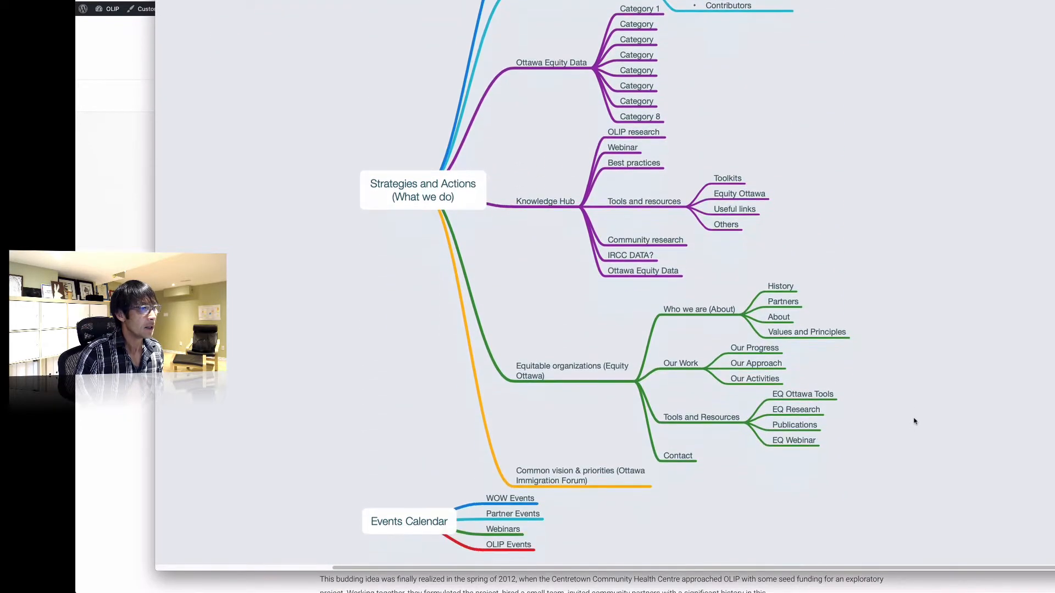
scroll(915, 420, "down", 2)
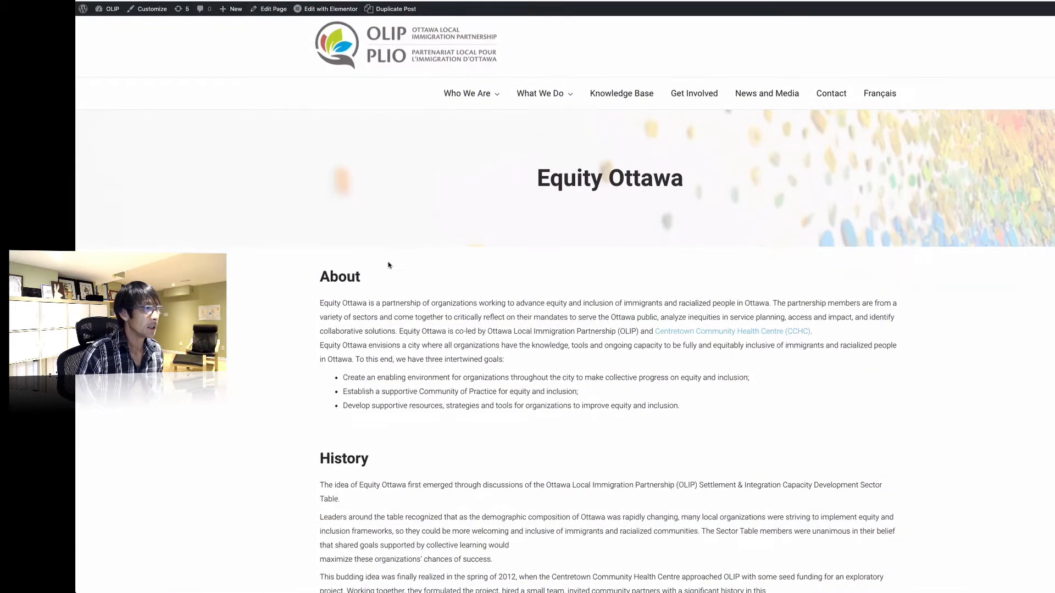
Step: Review the Equity Ottawa web page's About and History content and its layout with and without a sidebar
scroll(481, 319, "down", 2)
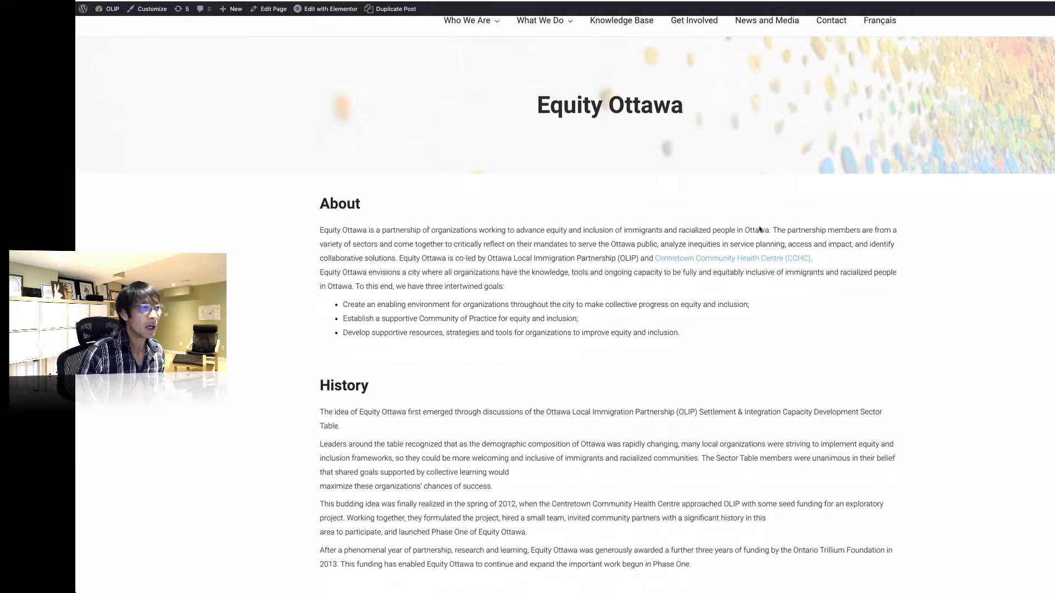
scroll(600, 216, "up", 2)
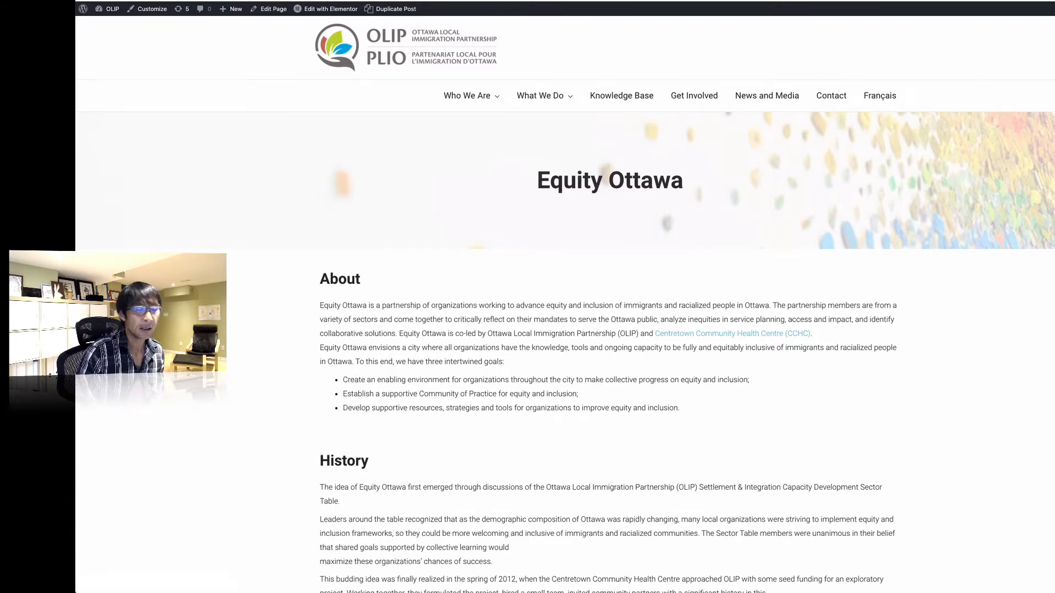
left_click_drag(1054, 165, 1054, 202)
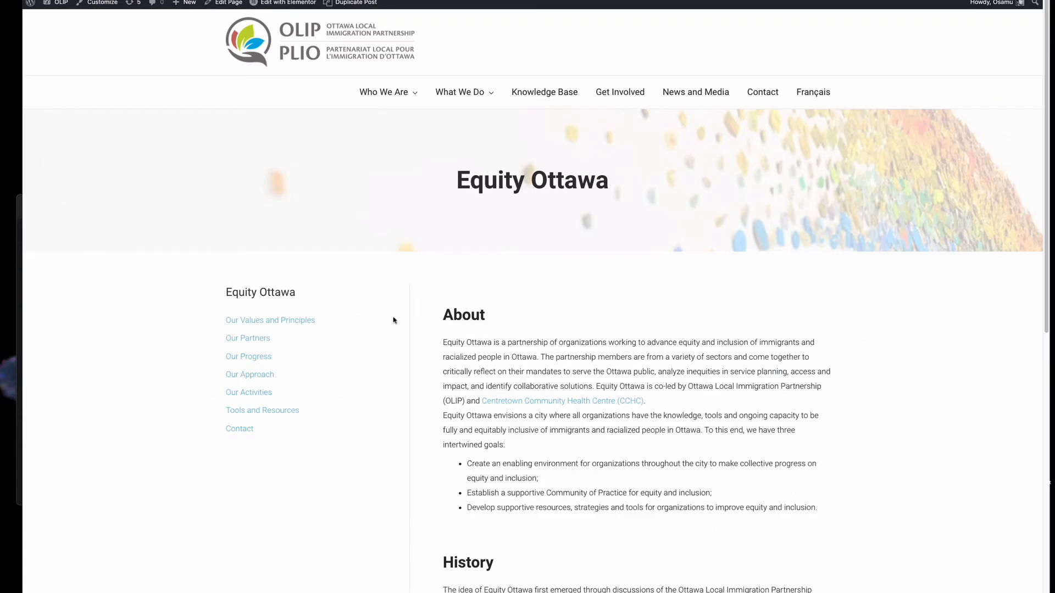
scroll(605, 340, "down", 2)
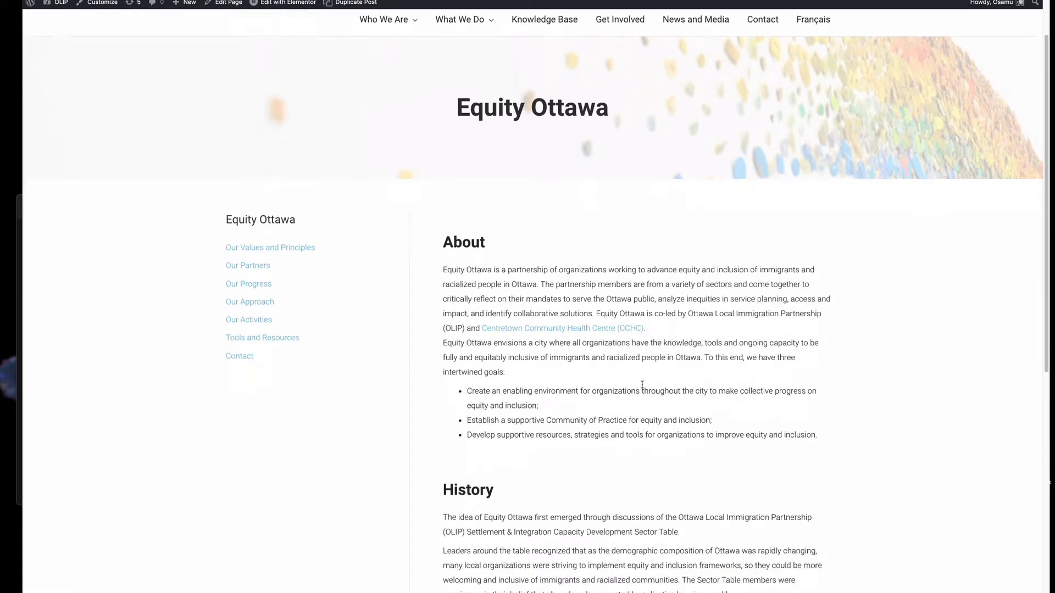
scroll(642, 384, "up", 2)
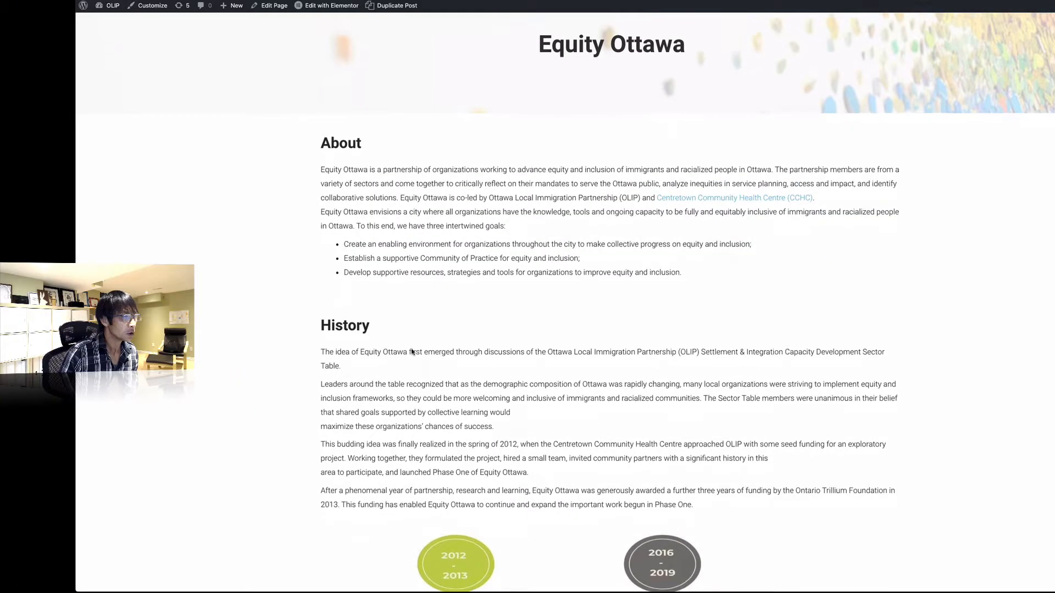
scroll(412, 352, "down", 3)
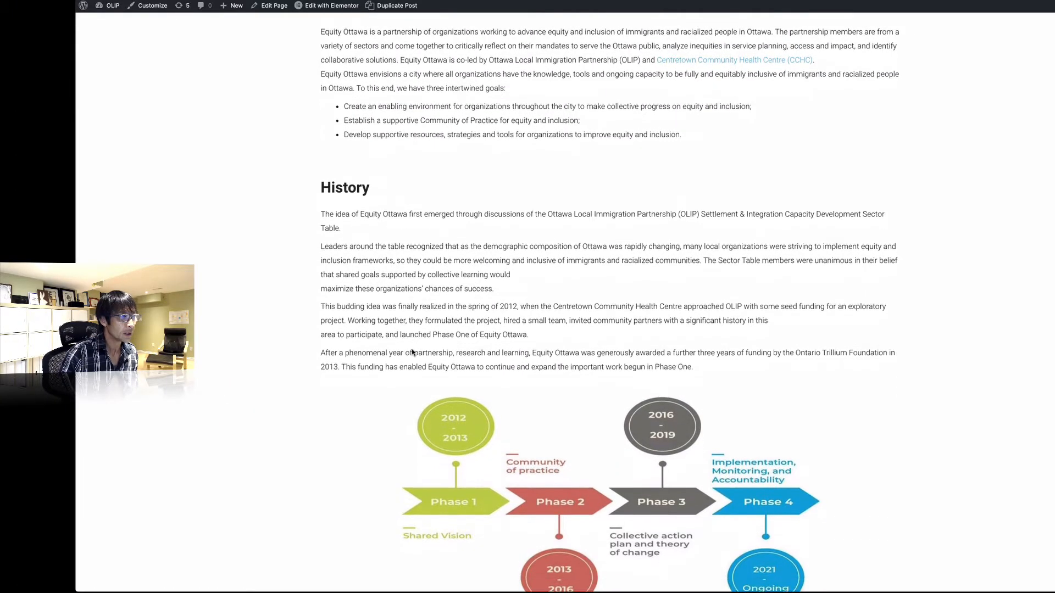
scroll(412, 352, "down", 1)
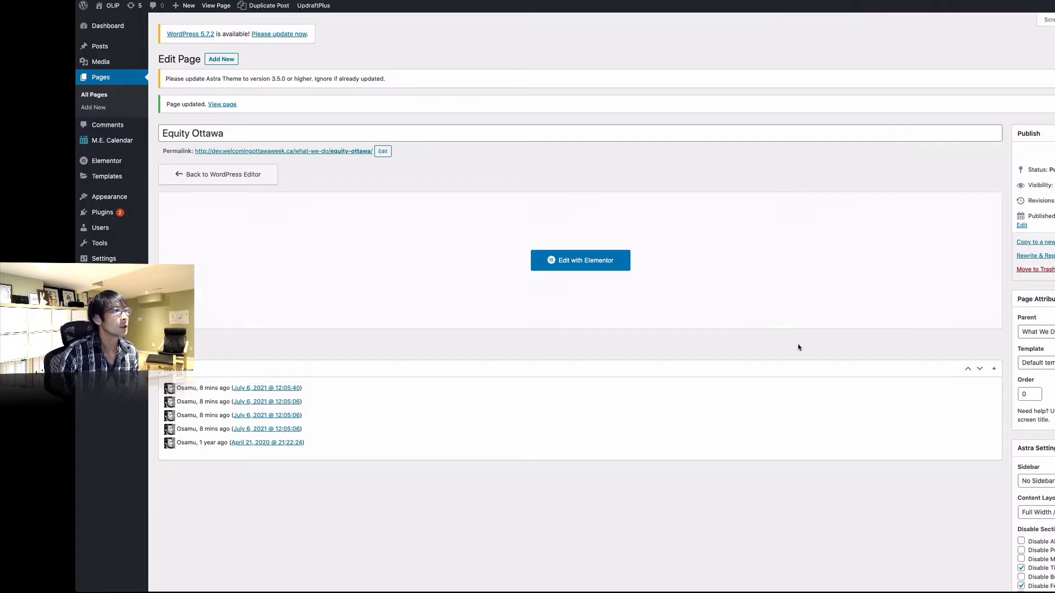
Step: Set the Equity Ottawa page's Astra sidebar setting to Left Sidebar, update the page, and check the published result
scroll(983, 306, "down", 3)
scroll(1001, 304, "down", 3)
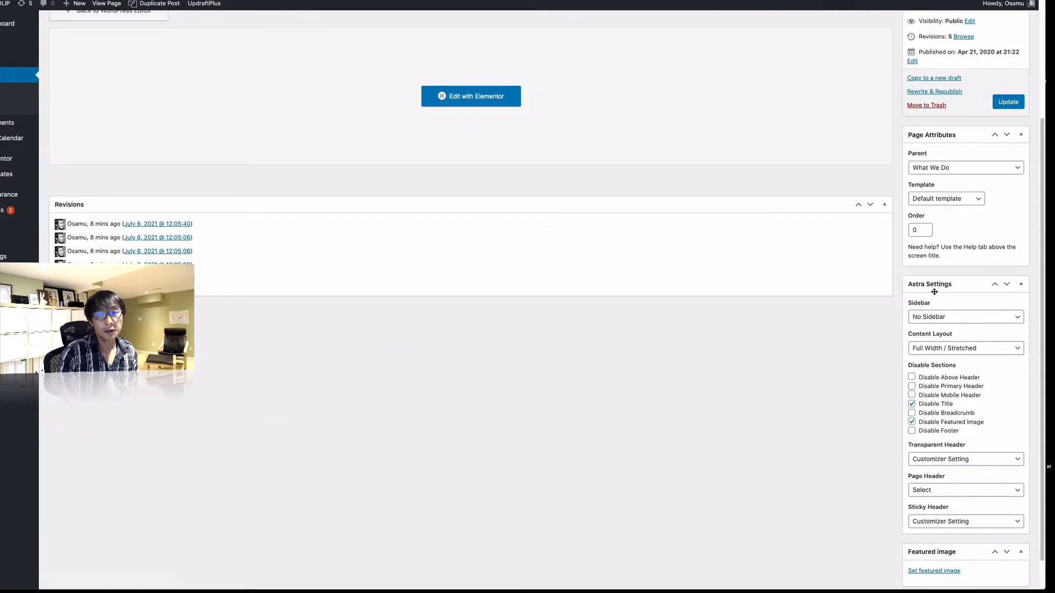
scroll(934, 310, "down", 2)
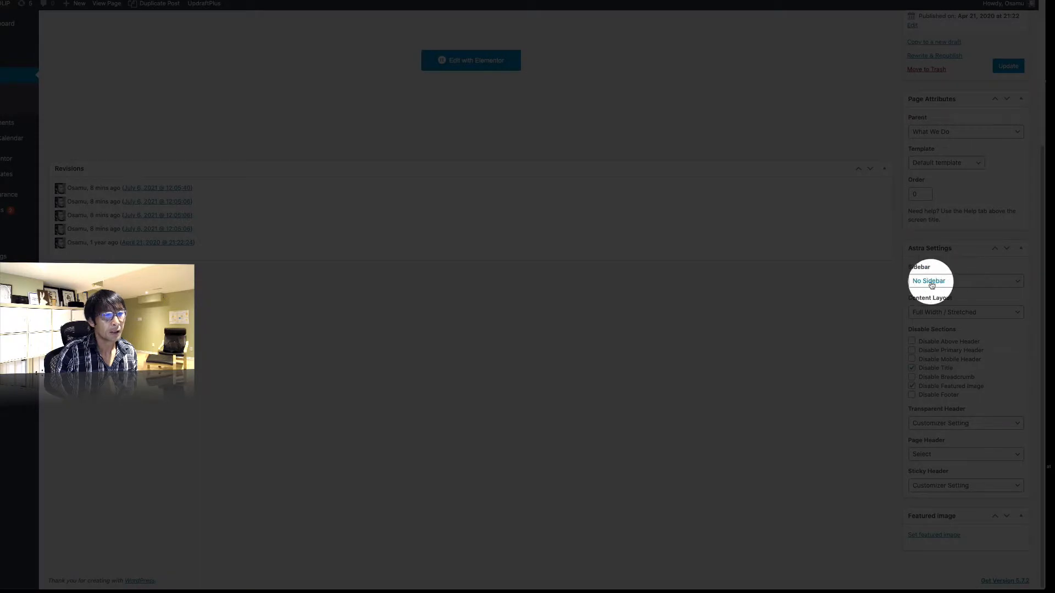
left_click(1013, 282)
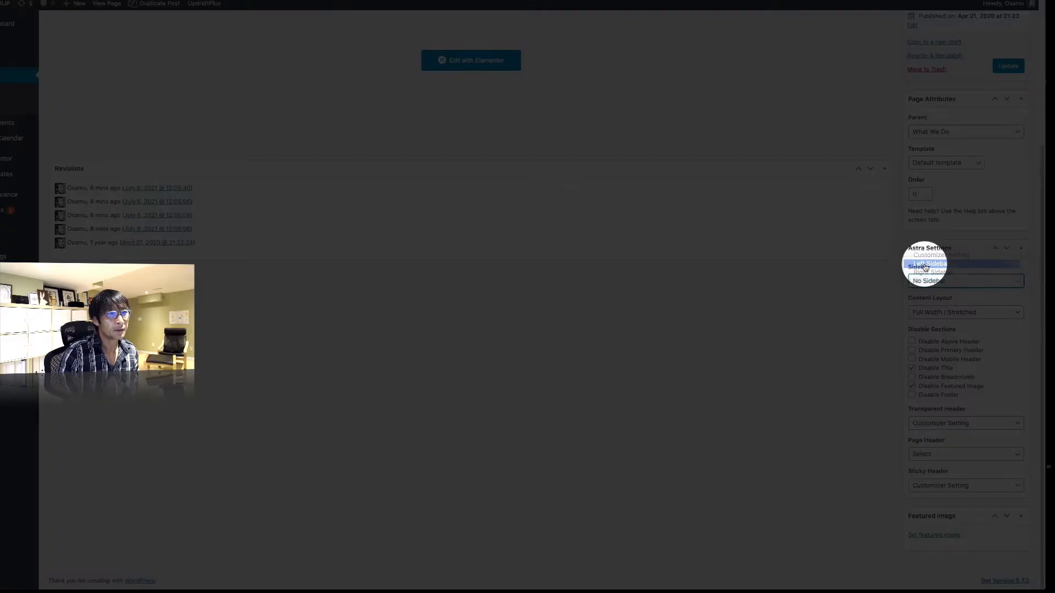
left_click(929, 263)
left_click(1008, 67)
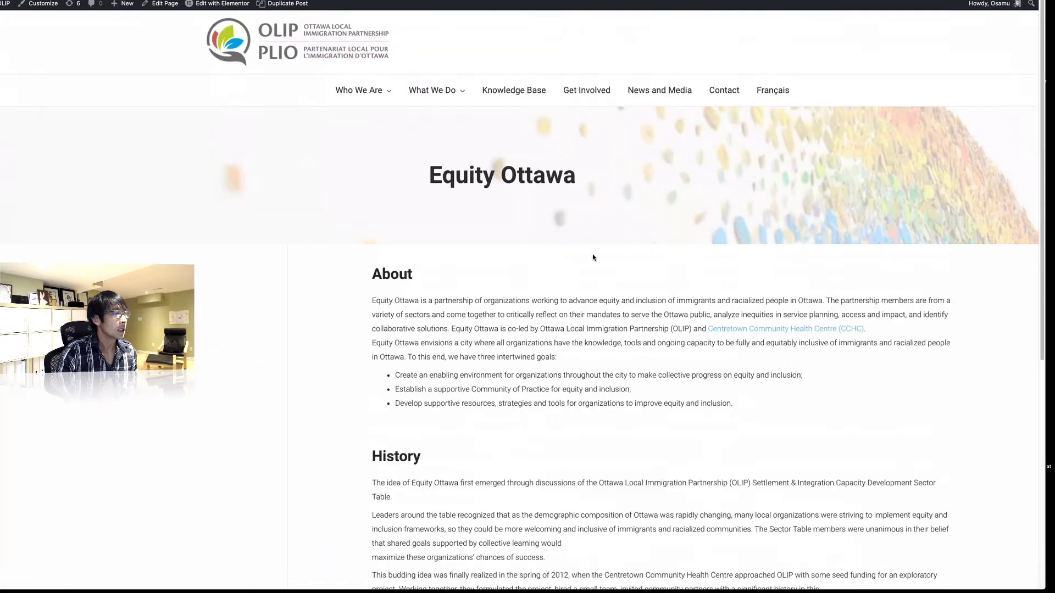
scroll(593, 257, "down", 4)
scroll(592, 254, "up", 2)
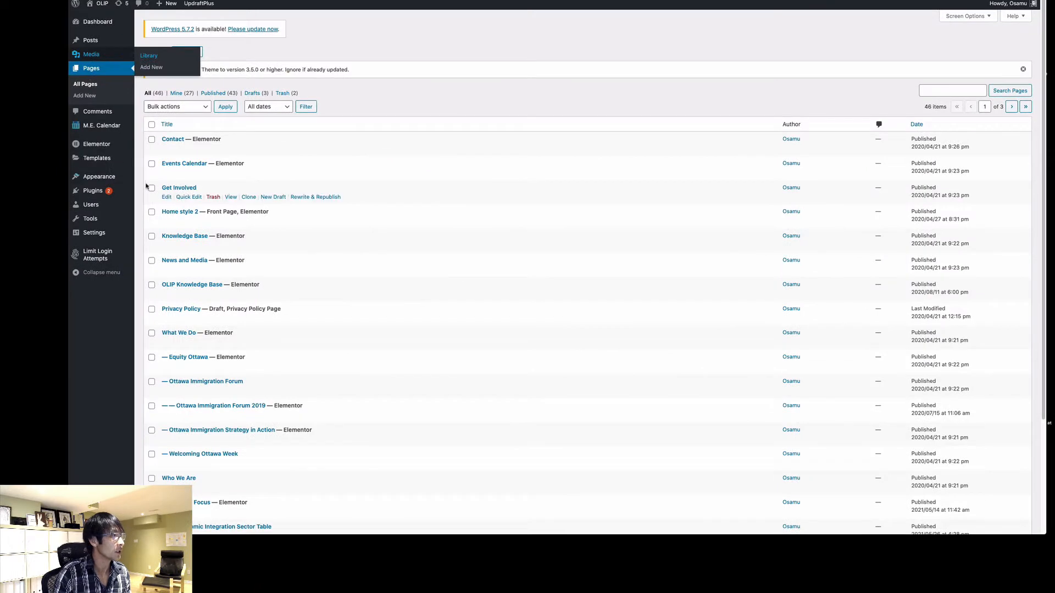
Step: Add a Calendar widget titled "Events" to the Main Sidebar widget area and save it
mouse_move(101, 181)
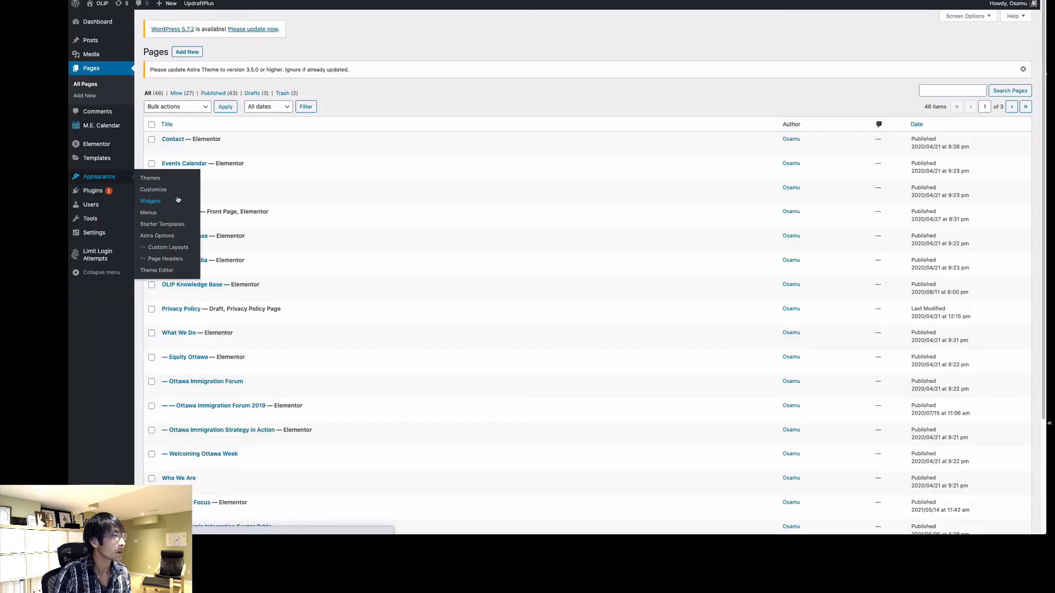
left_click(178, 200)
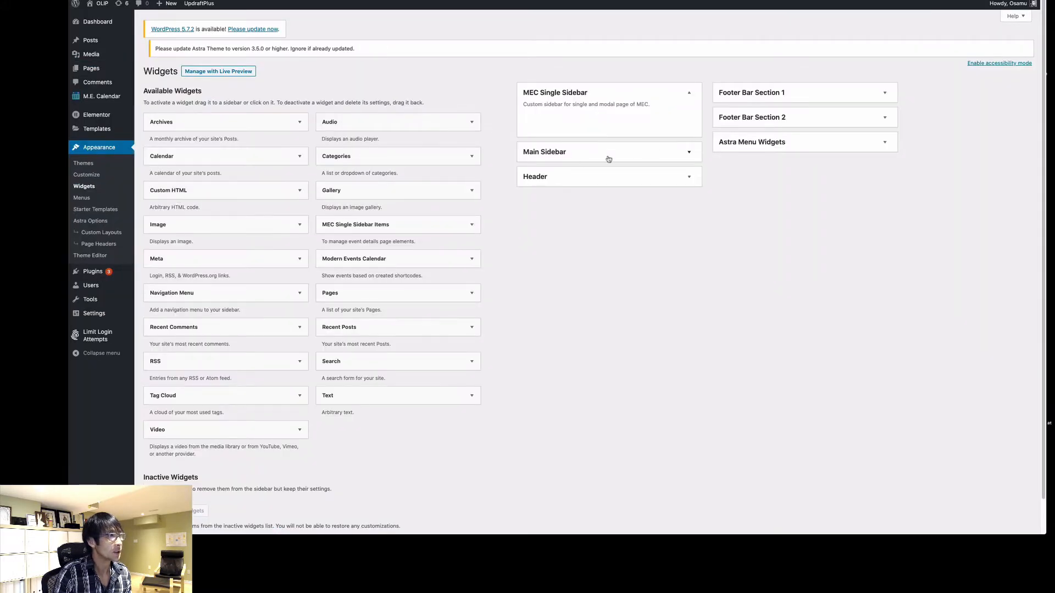
left_click(687, 159)
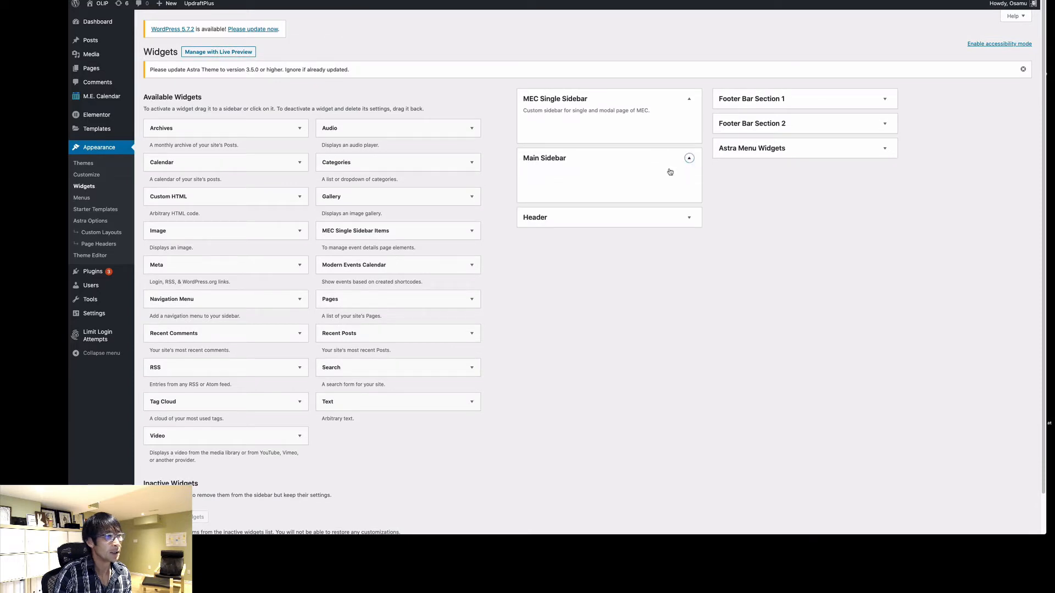
left_click(689, 160)
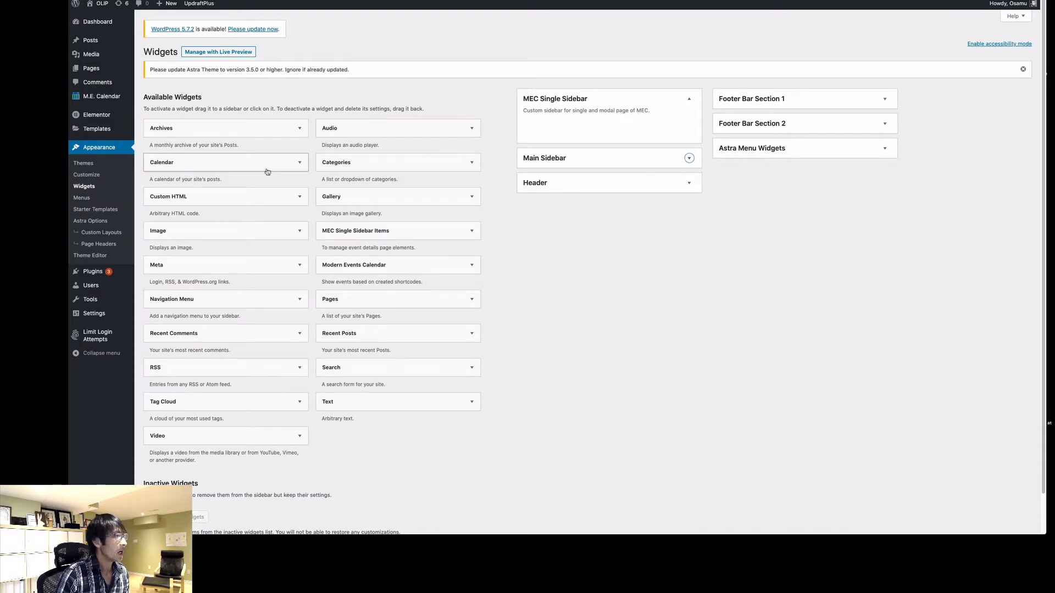
left_click_drag(202, 163, 602, 176)
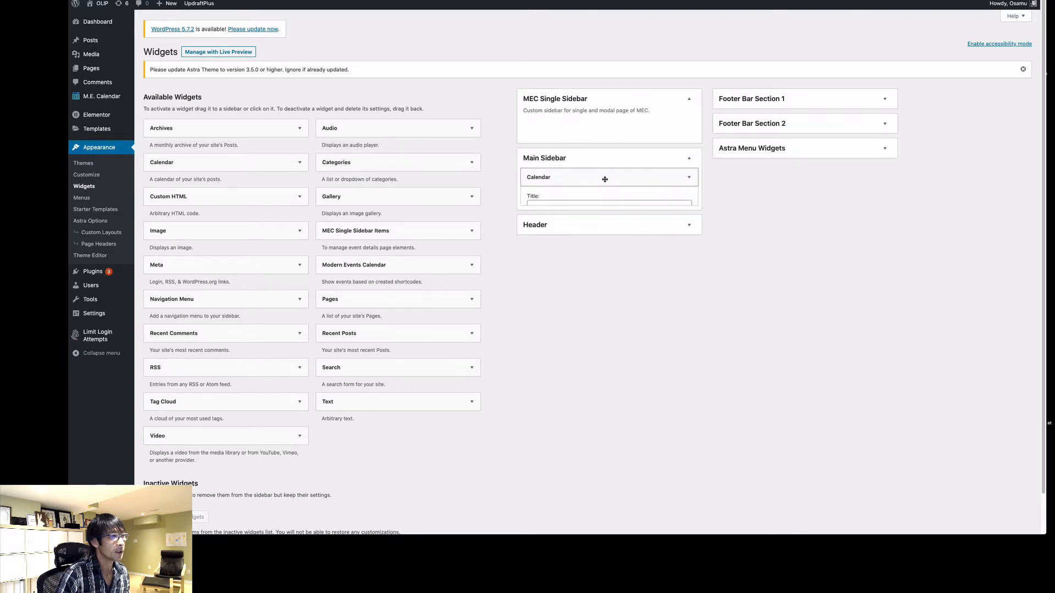
left_click(569, 206)
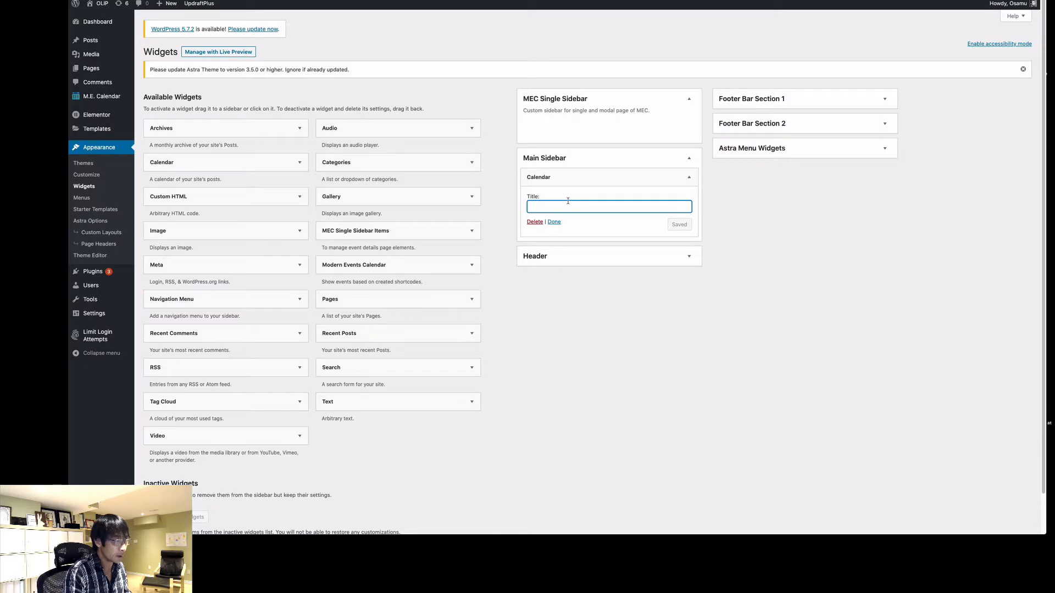
type("Events")
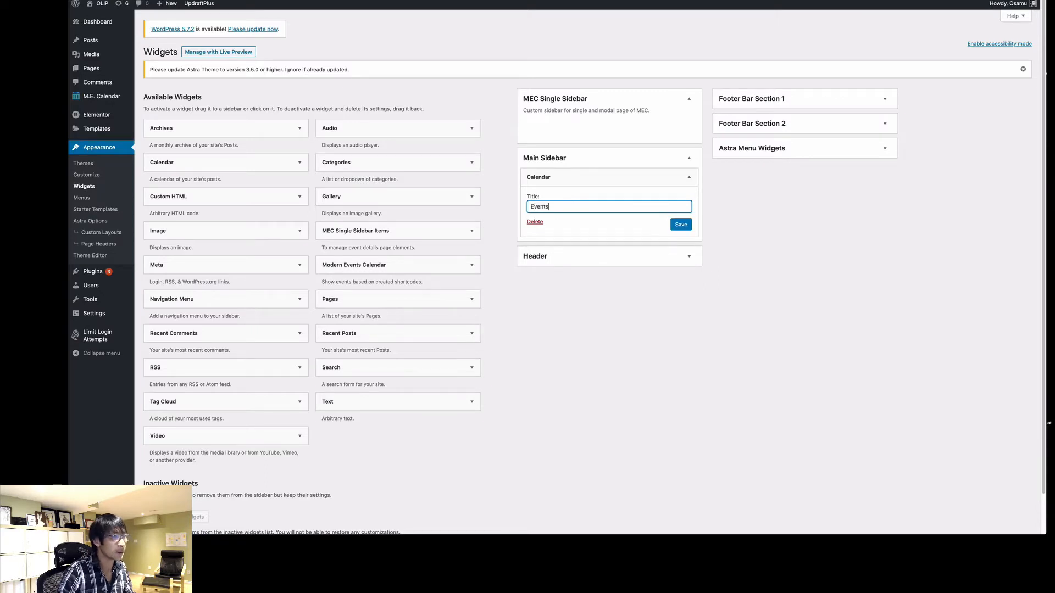
left_click(679, 225)
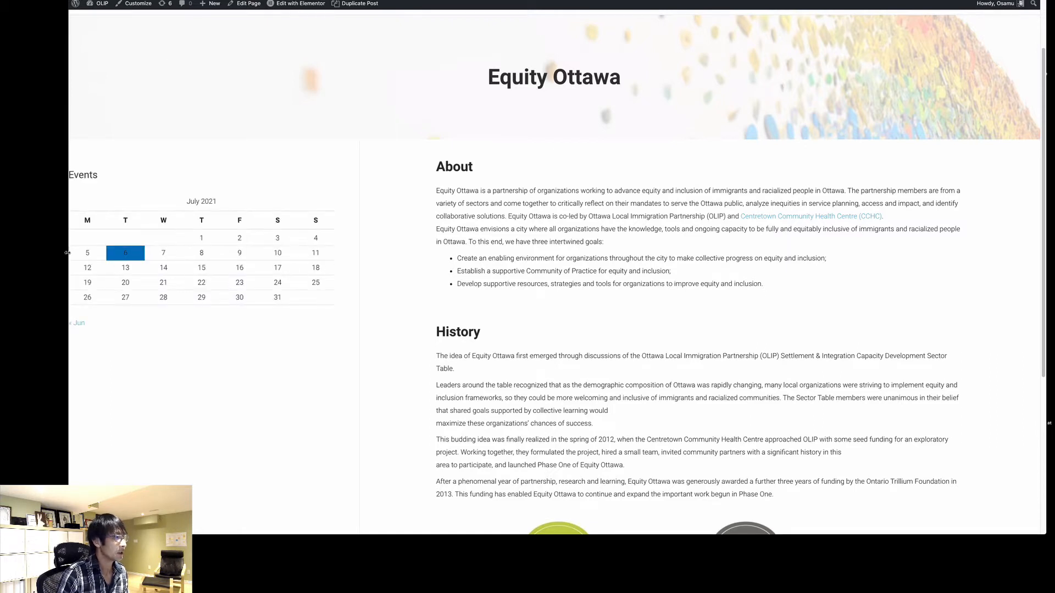
Step: Set the Equity Ottawa page's content layout to Full Width / Contained, update the page, and review it on the site
left_click_drag(69, 206, 105, 217)
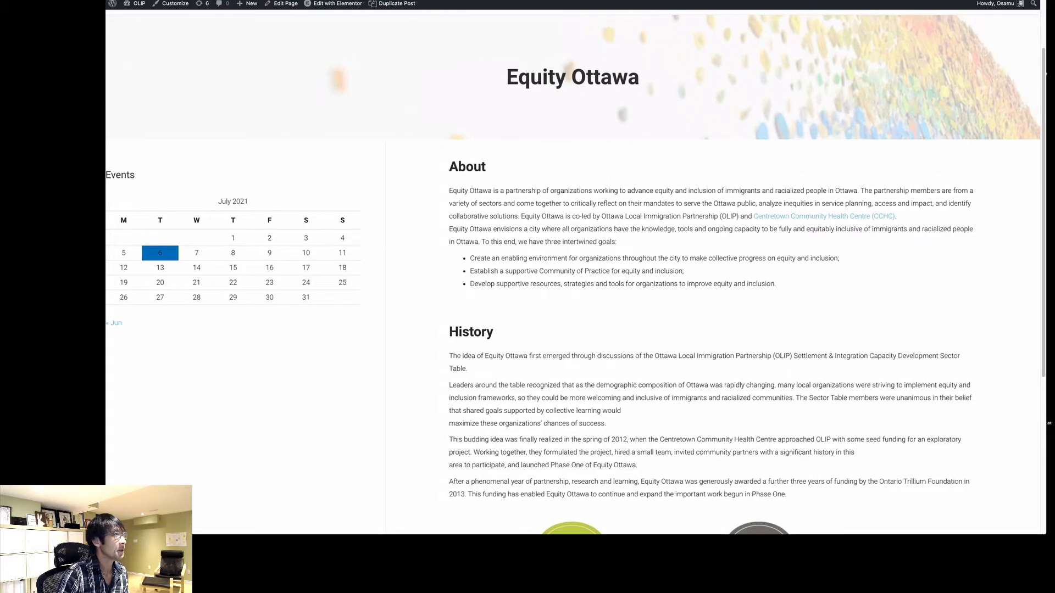
left_click(325, 1)
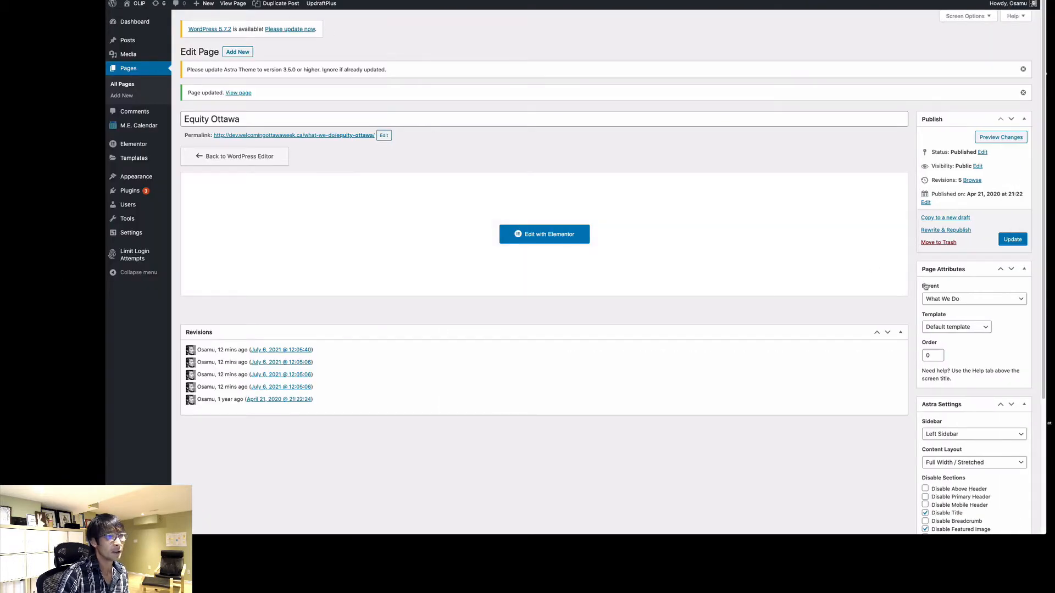
scroll(972, 311, "down", 2)
scroll(971, 313, "down", 1)
left_click(984, 359)
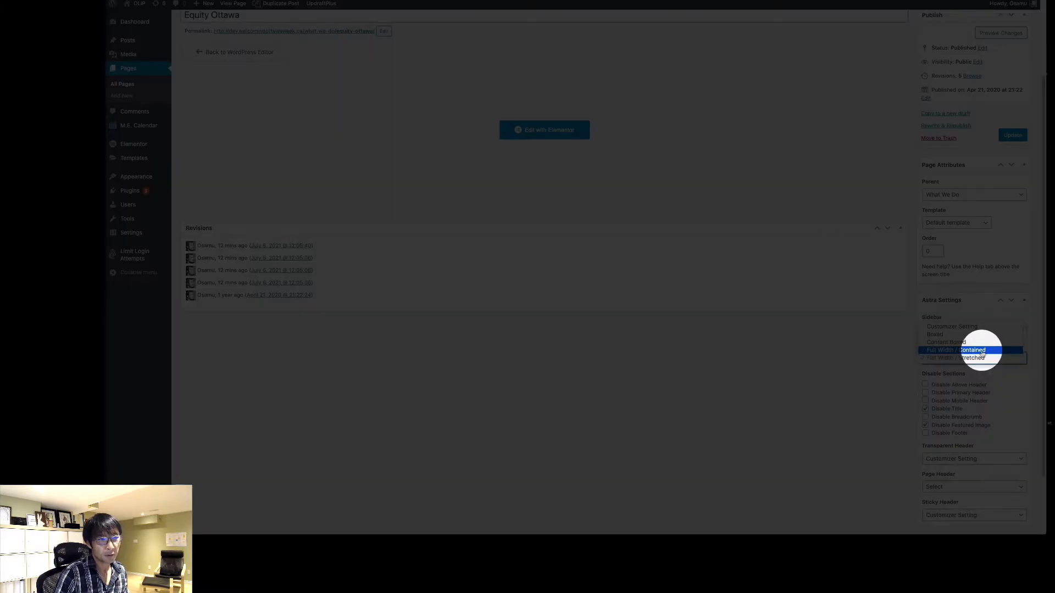
left_click(981, 357)
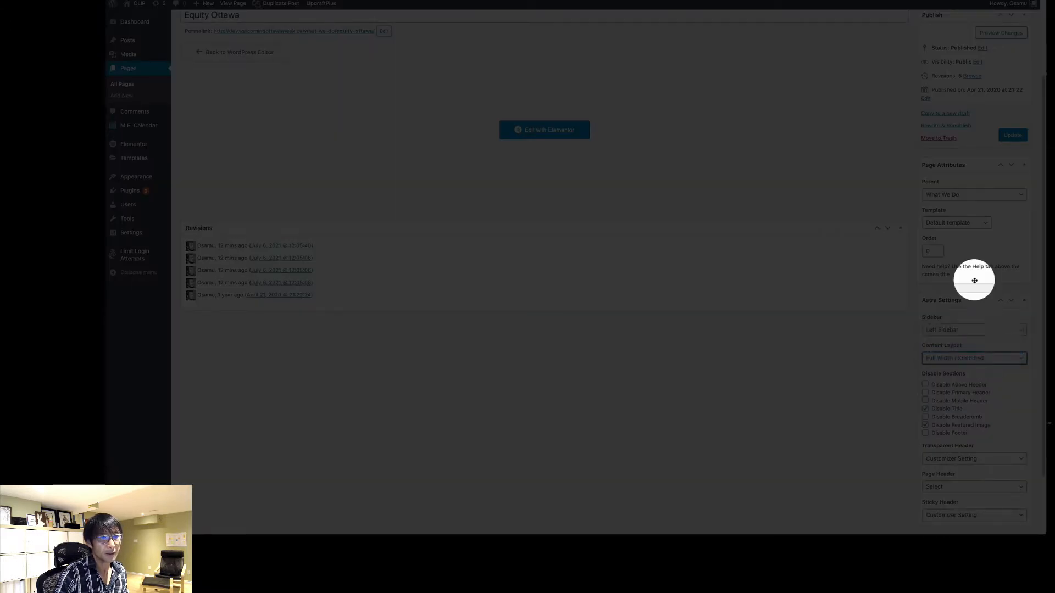
left_click(1012, 135)
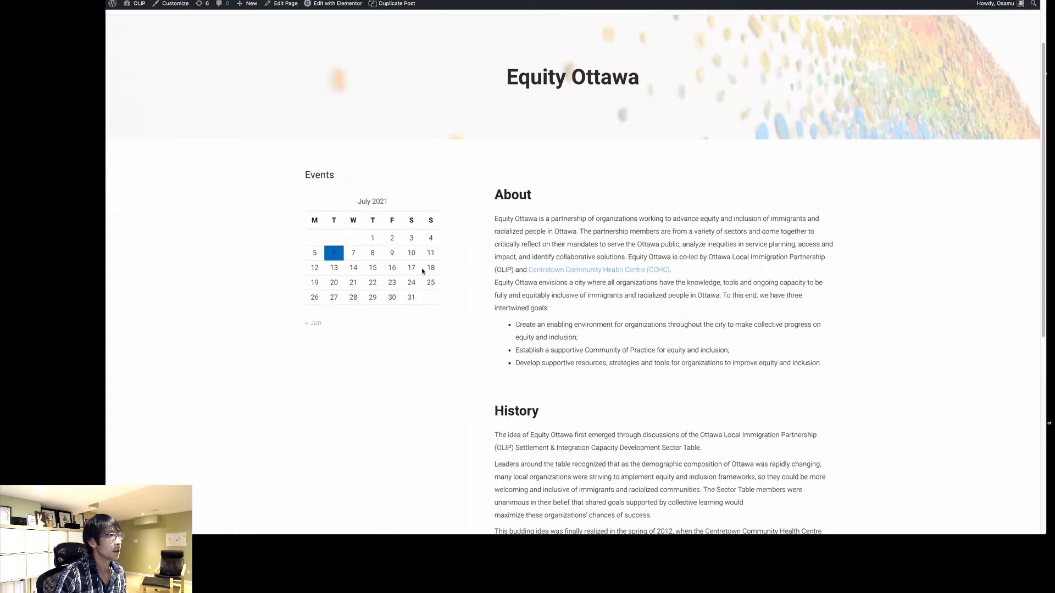
scroll(413, 315, "down", 3)
scroll(413, 315, "up", 5)
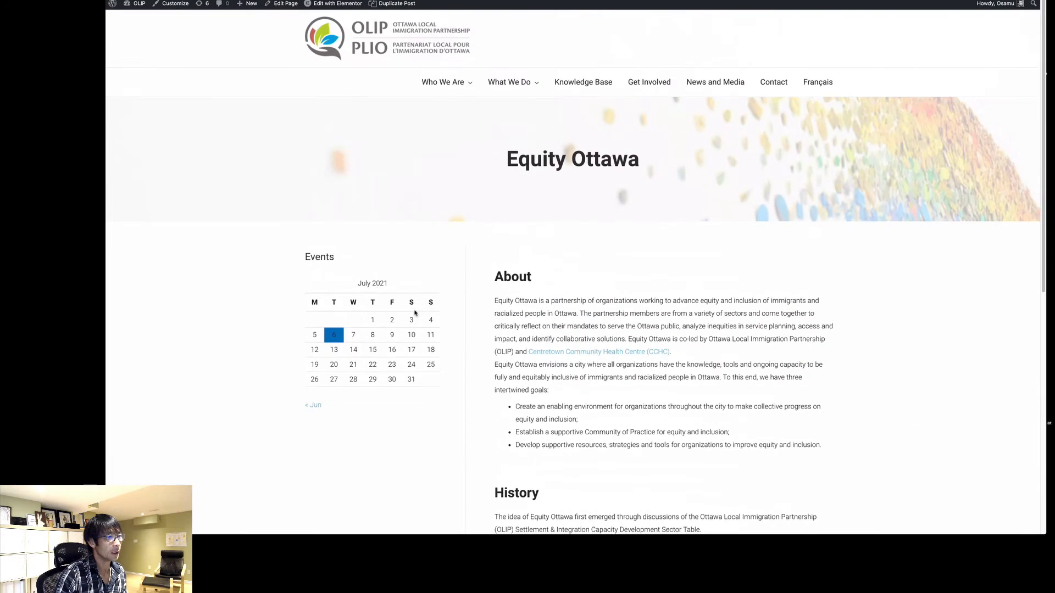
scroll(415, 313, "down", 3)
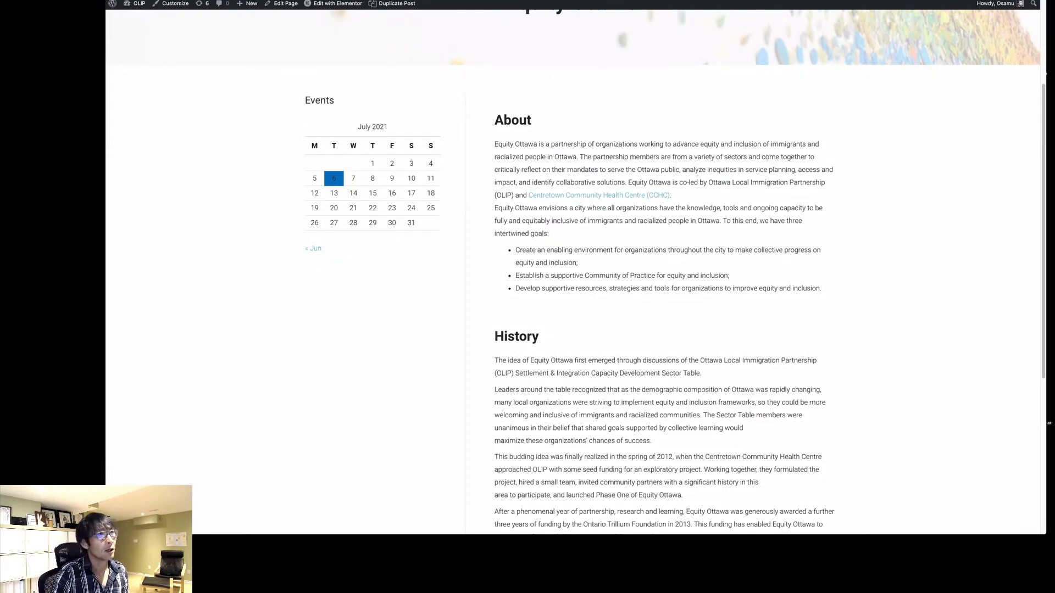
Step: Start a new page, consult the OLIP sitemap for the Equity Ottawa subpages, and title the page "Partners"
left_click(548, 1)
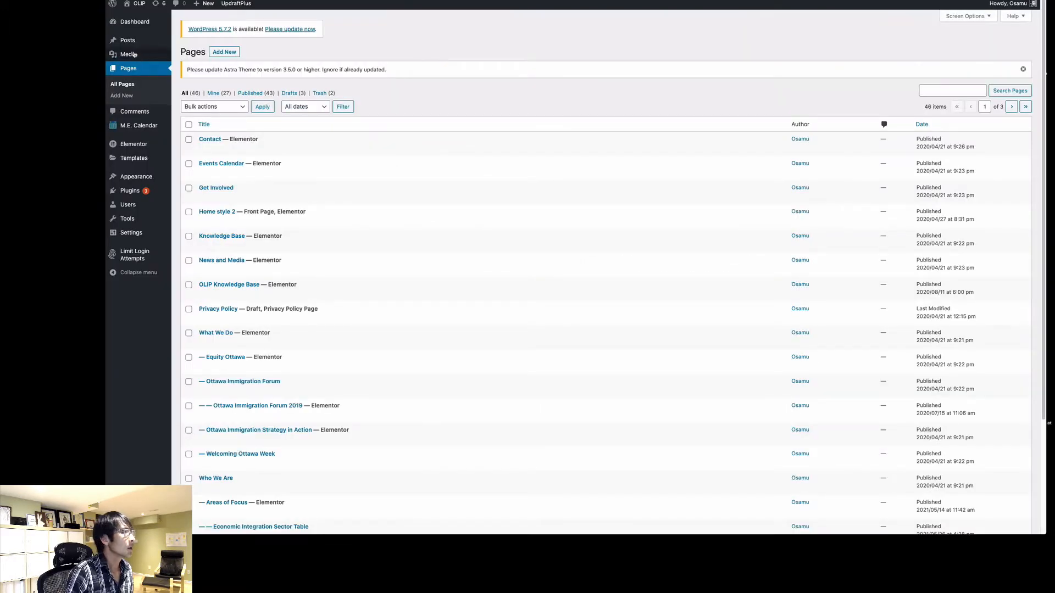
left_click(223, 52)
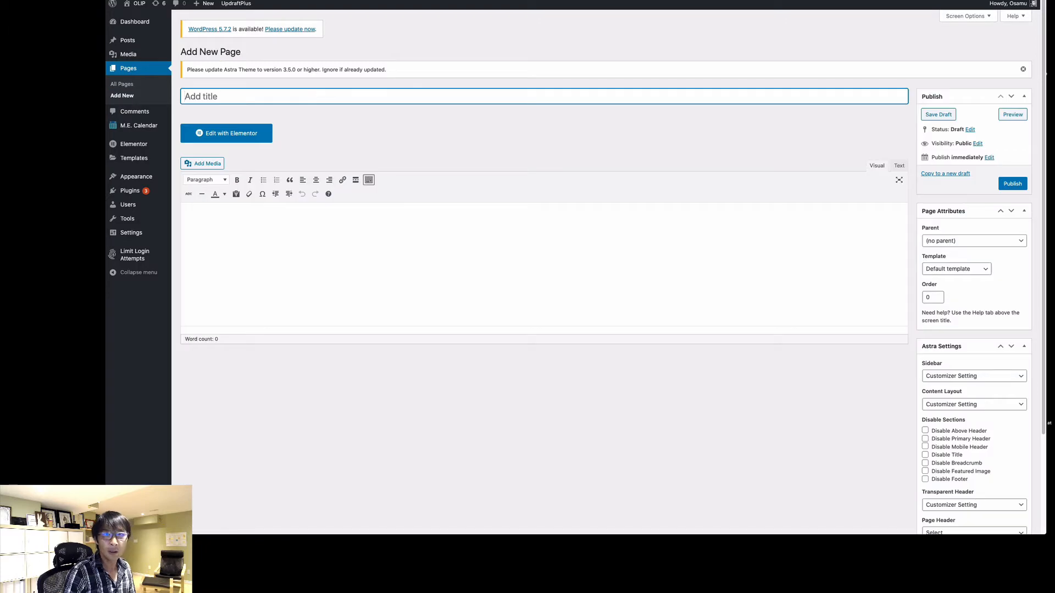
left_click_drag(1054, 105, 279, 45)
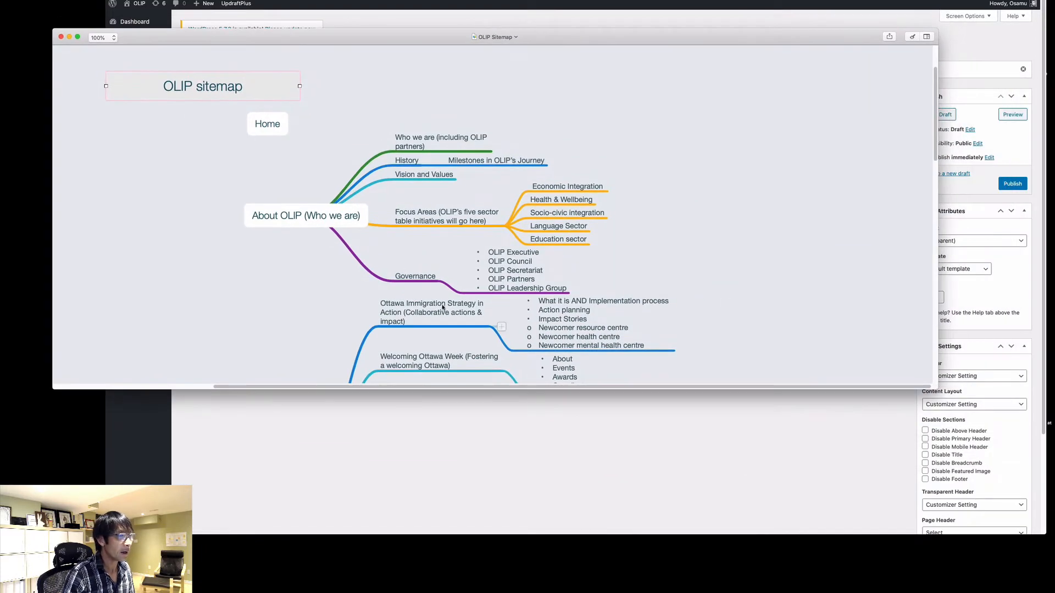
scroll(432, 298, "down", 2)
scroll(431, 297, "down", 10)
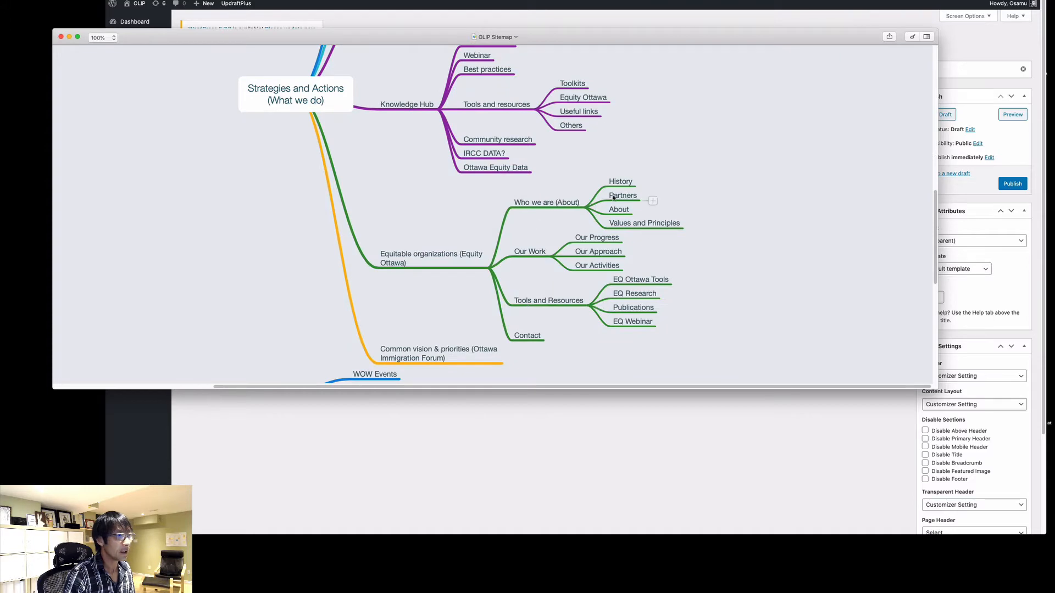
left_click_drag(426, 41, 1054, 83)
left_click(268, 97)
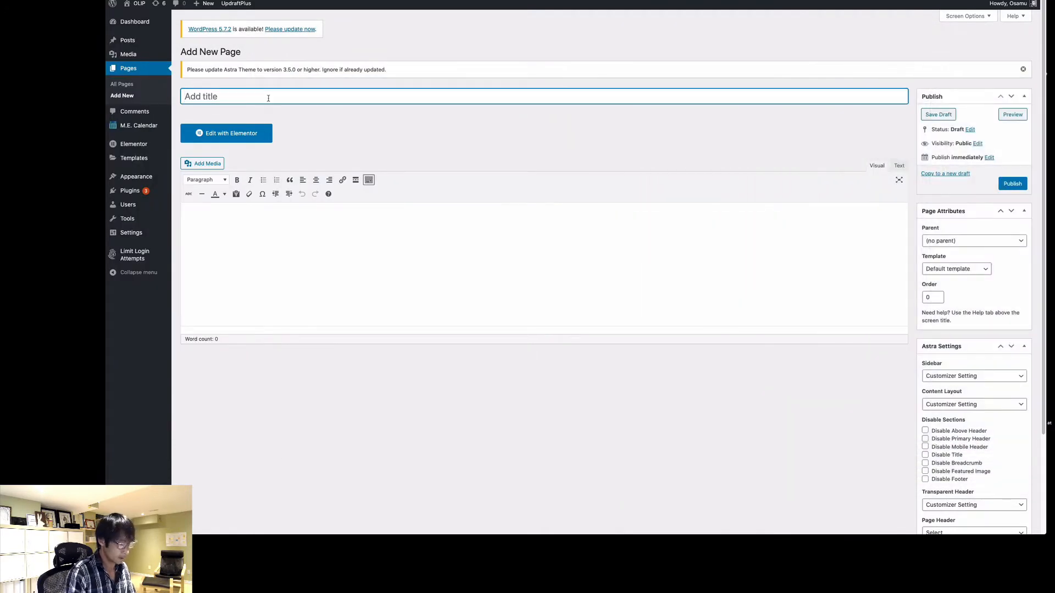
type("Partners")
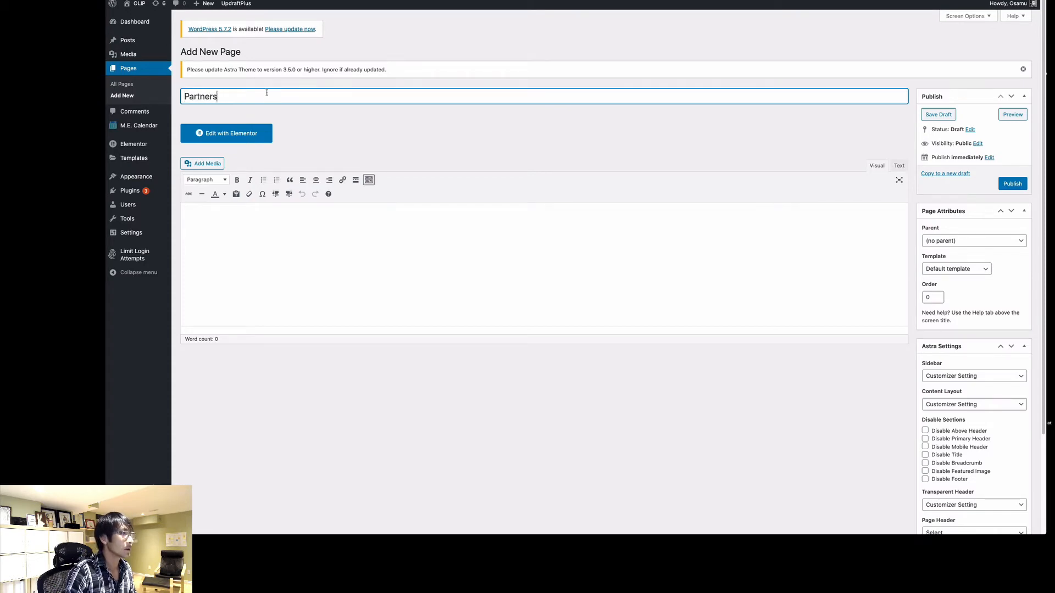
Step: Check the OLIP sitemap for other Partners pages and change the page title to "Equity Ottawa Partners"
left_click_drag(1054, 83, 263, 84)
scroll(506, 263, "up", 5)
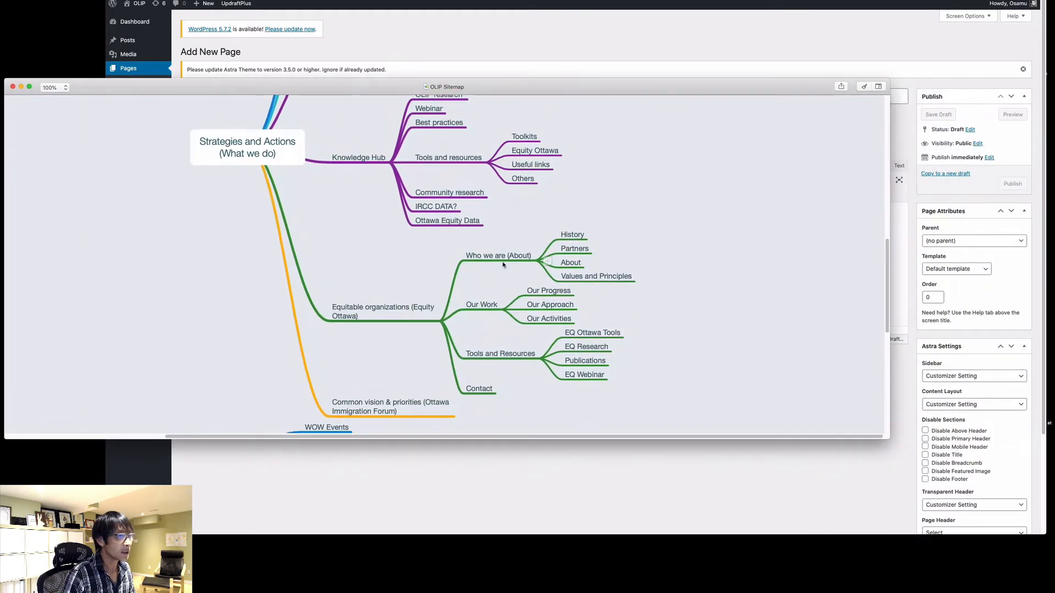
scroll(508, 260, "up", 5)
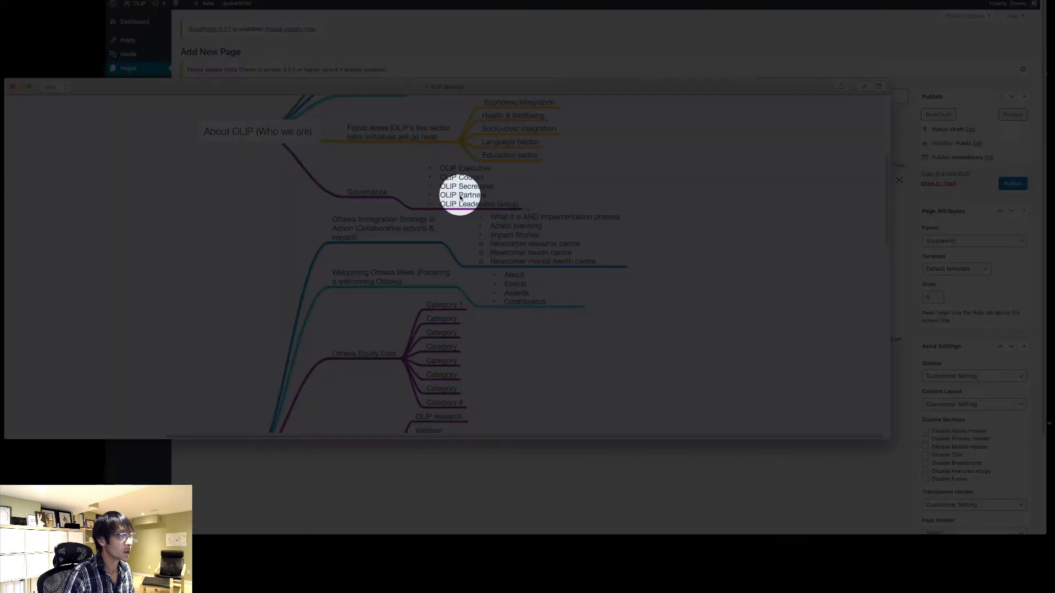
left_click_drag(259, 90, 1054, 110)
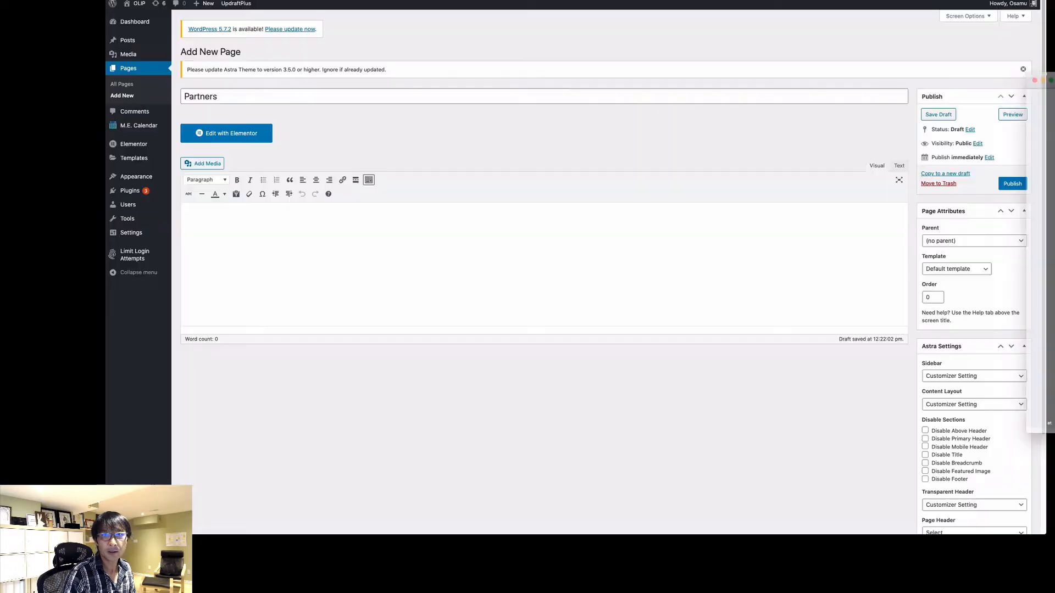
left_click(185, 96)
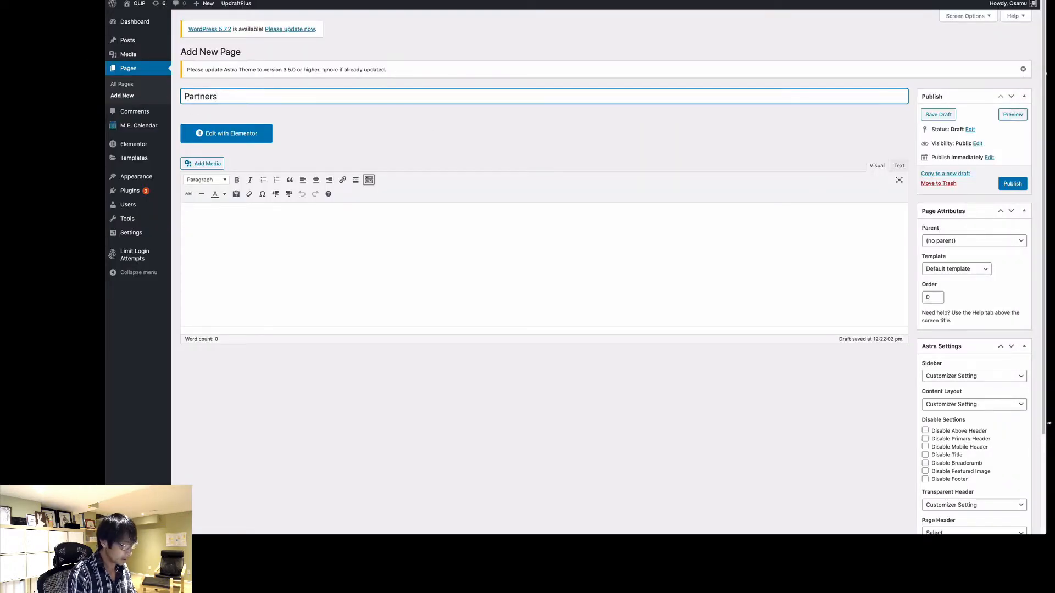
type("Equity ")
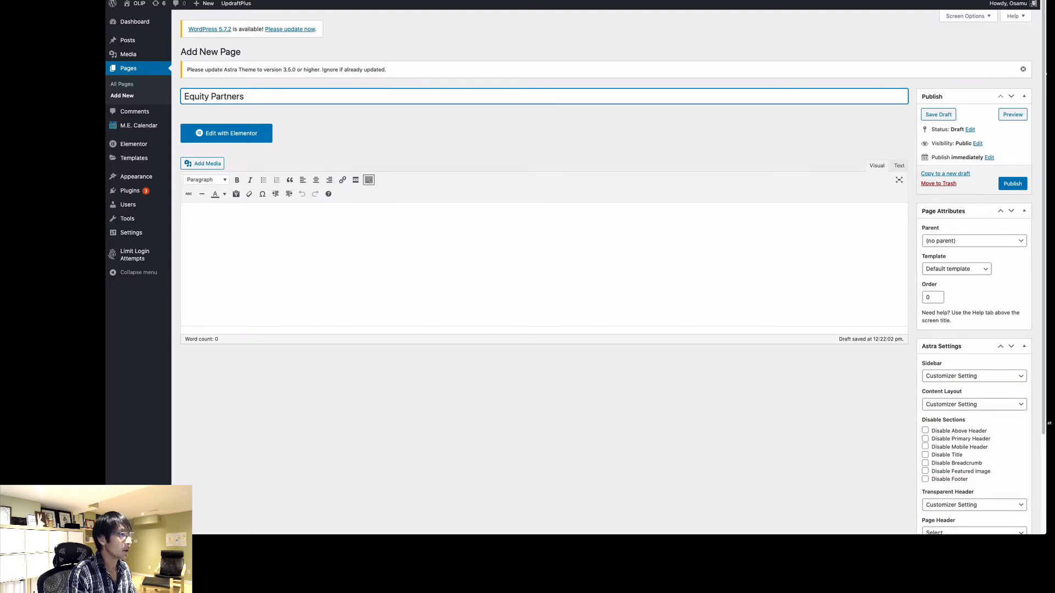
type("Ottawa")
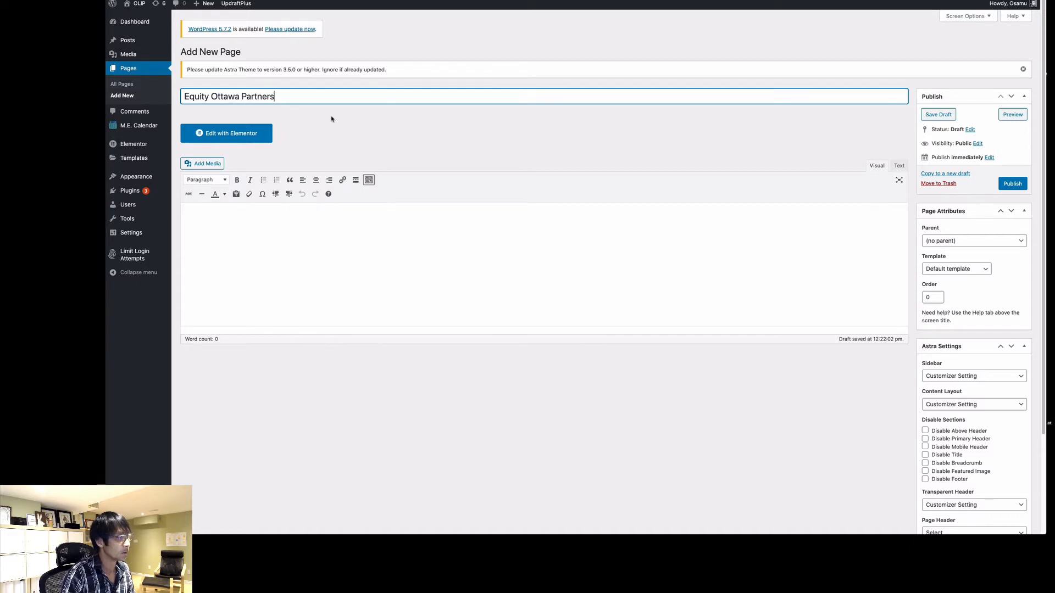
Step: Launch LittleIpsum and insert a "Lorem ipsum dolor sit amet" placeholder paragraph into the page body
left_click(297, 231)
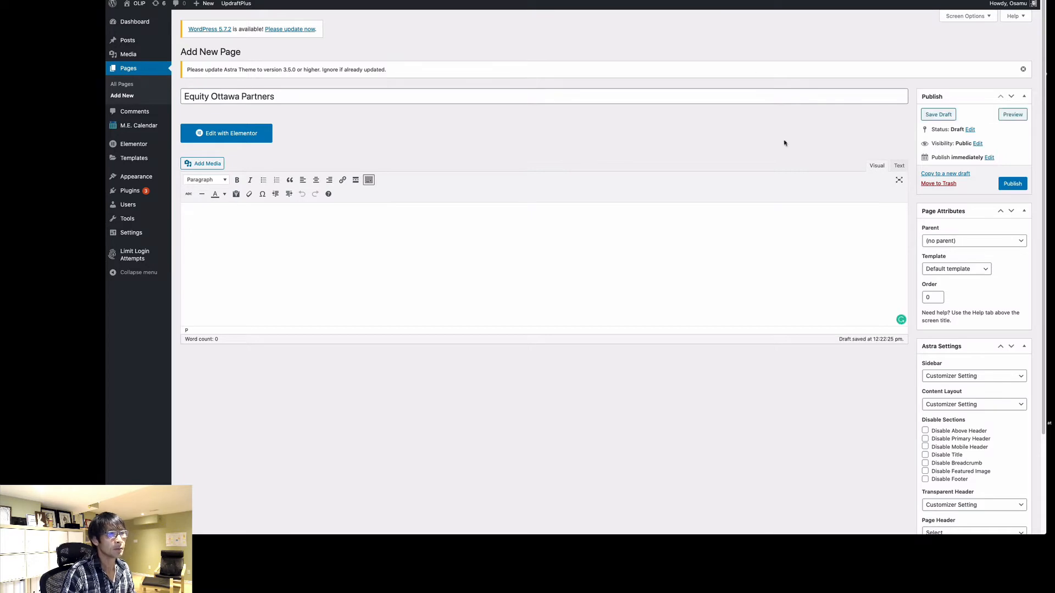
mouse_move(824, 528)
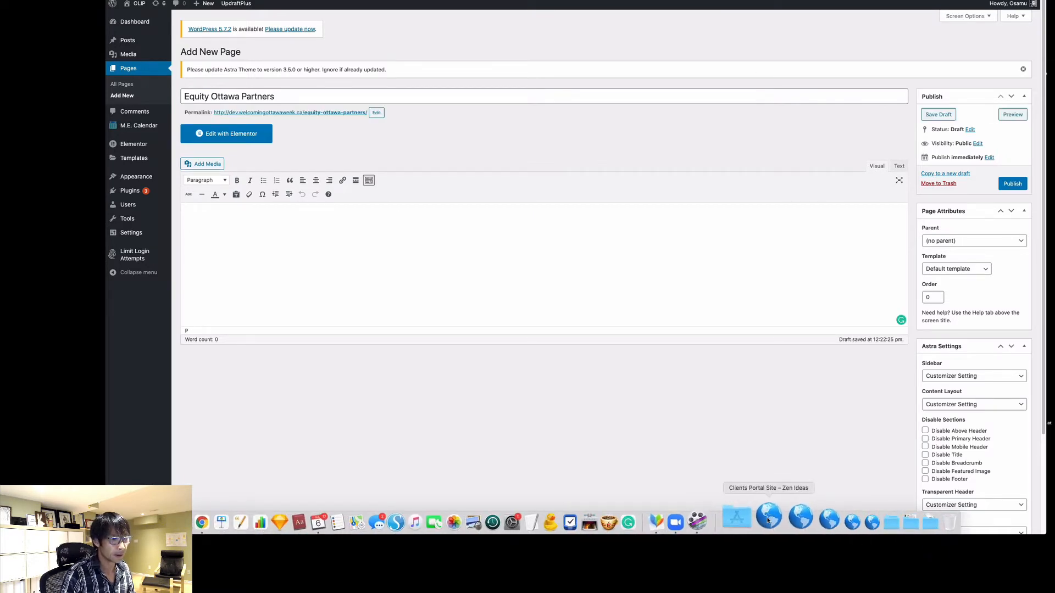
left_click(754, 524)
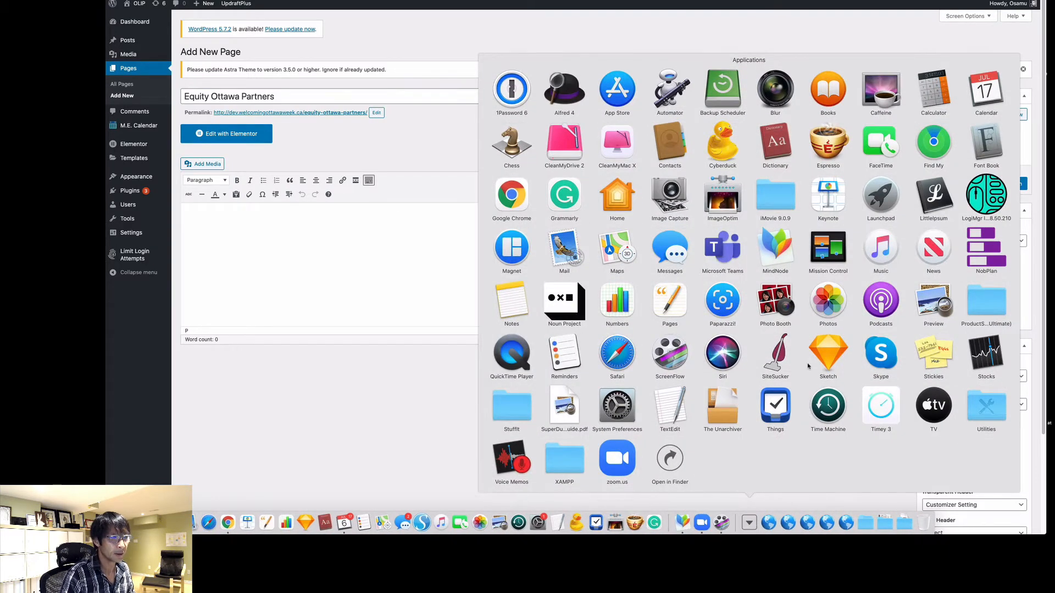
left_click(940, 200)
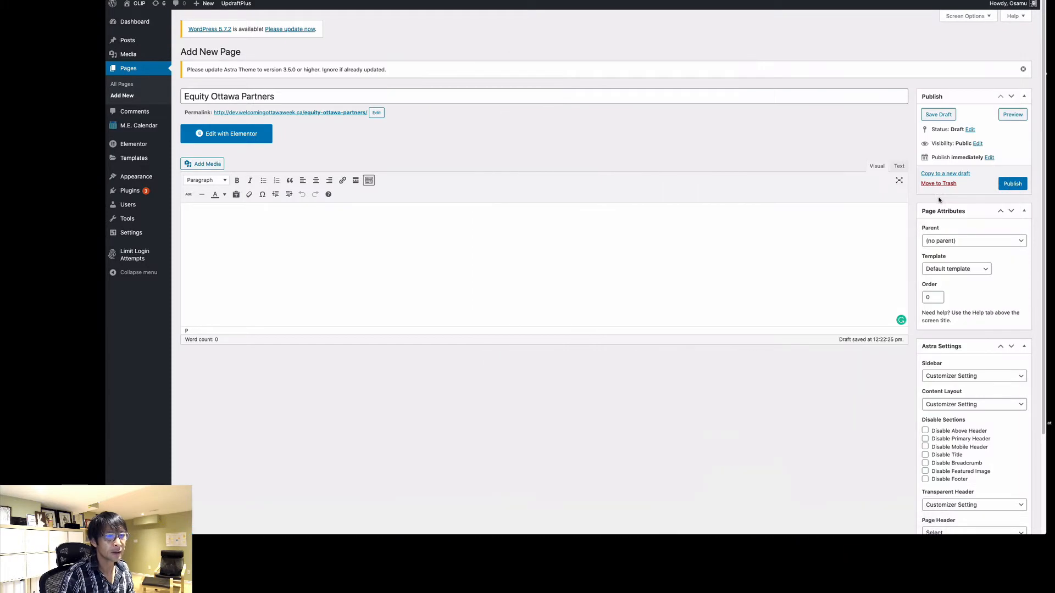
left_click(767, 0)
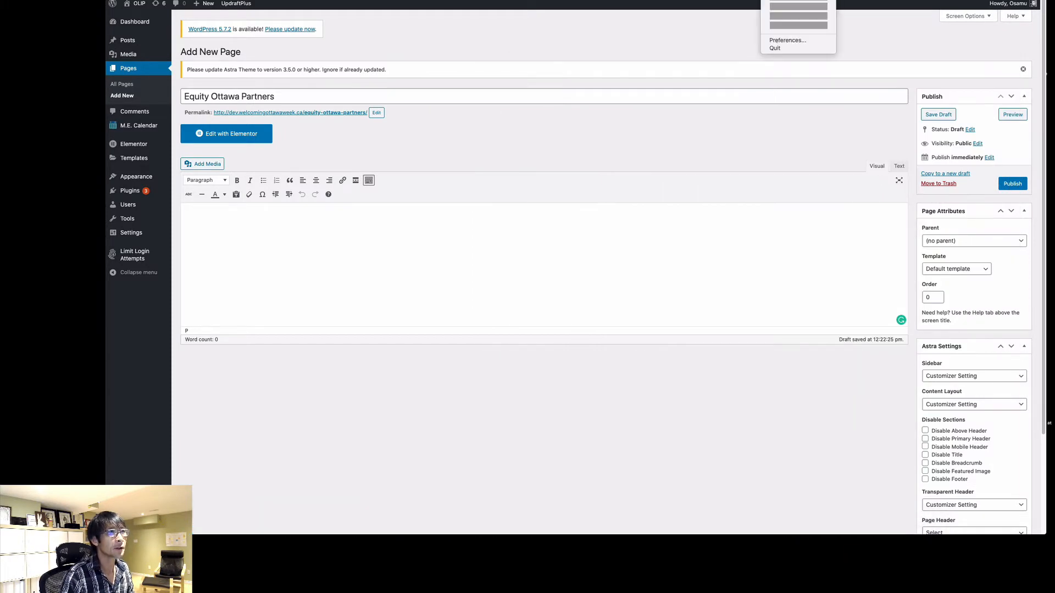
left_click(791, 1)
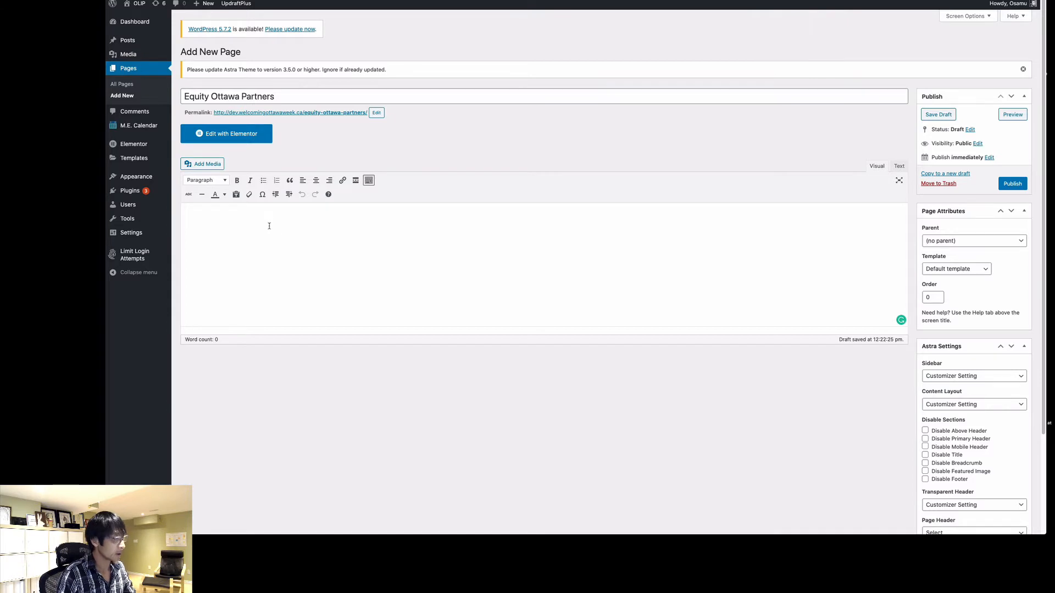
left_click(328, 239)
type("Lorem ipsum dolor sit amet, consectetur adipiscing elit. Duis mollis, est non commodo luctus, nisi erat porttitor ligula, eget lacinia odio sem nec elit. Donec sed odio dui. Vestibulum id ligula porta felis euismod semper.")
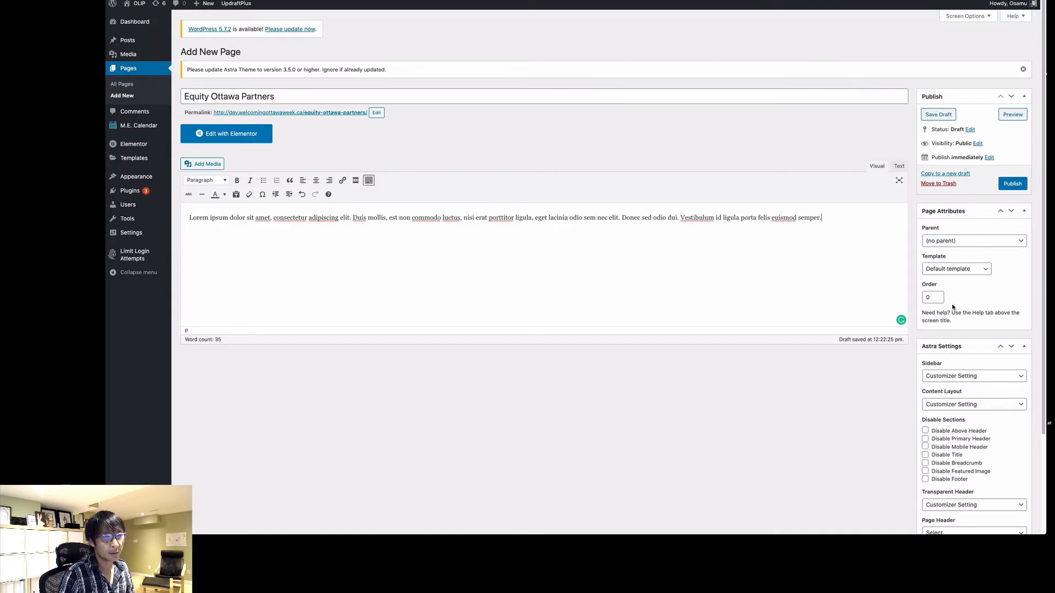
Step: Make Equity Ottawa the parent of the Equity Ottawa Partners page and publish the page
scroll(955, 309, "down", 1)
left_click(963, 241)
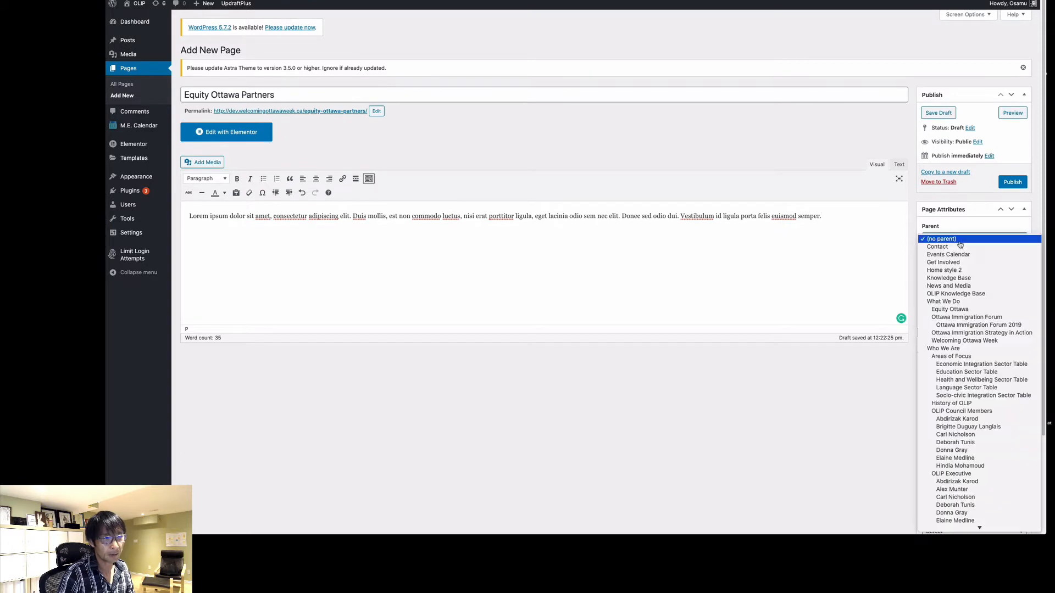
scroll(960, 253, "down", 3)
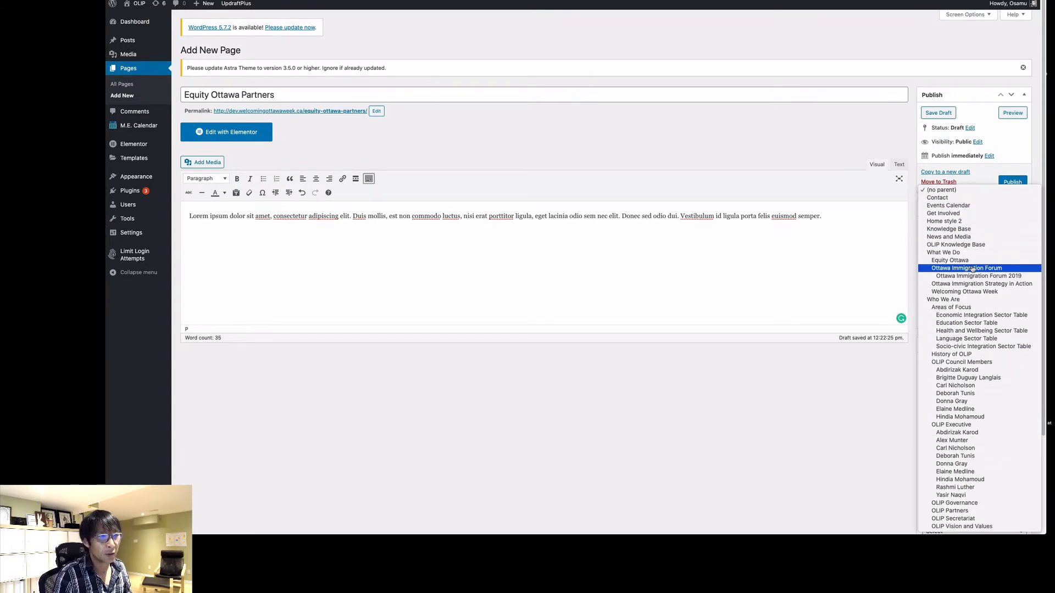
left_click(943, 263)
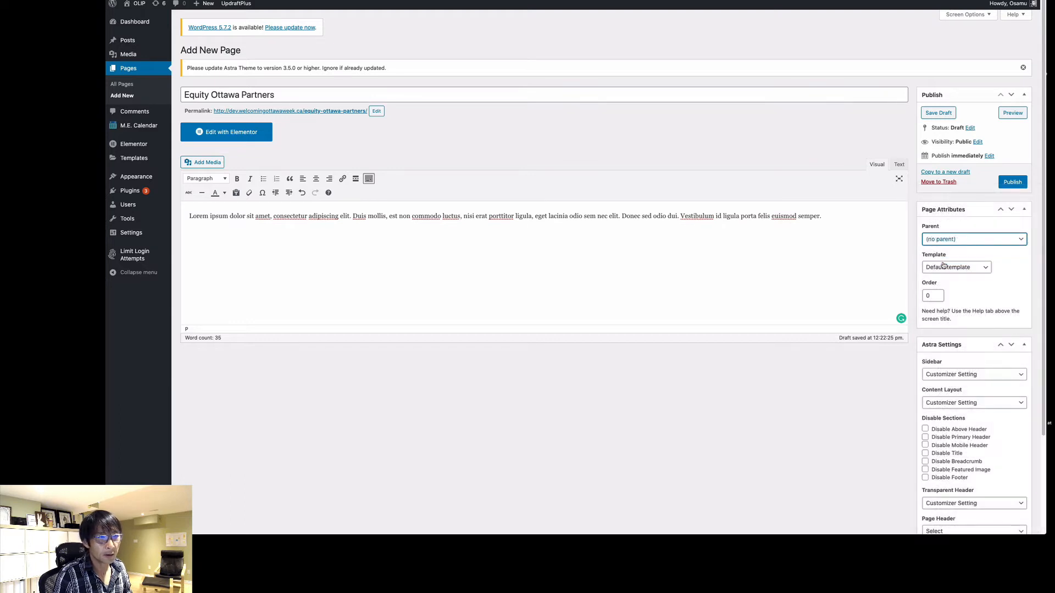
left_click(1011, 183)
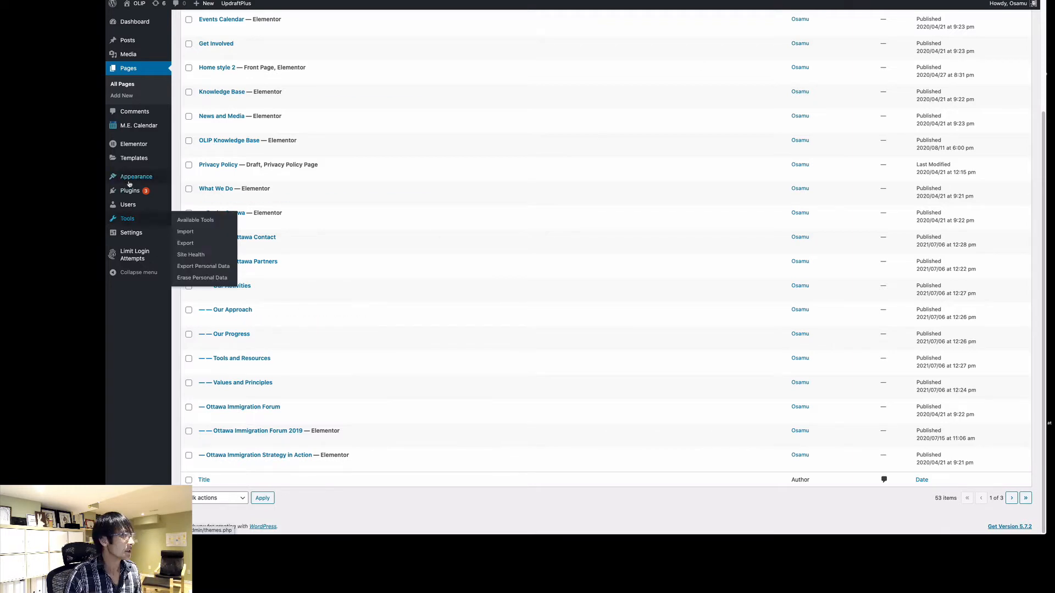
Step: Create a new navigation menu named "Equity Ottawa"
mouse_move(134, 177)
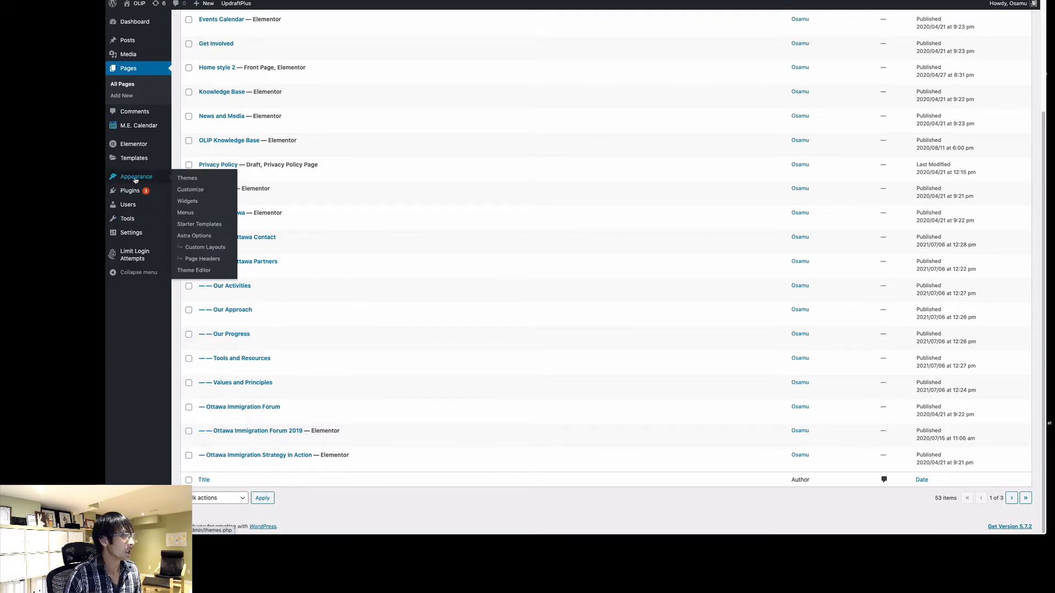
left_click(191, 213)
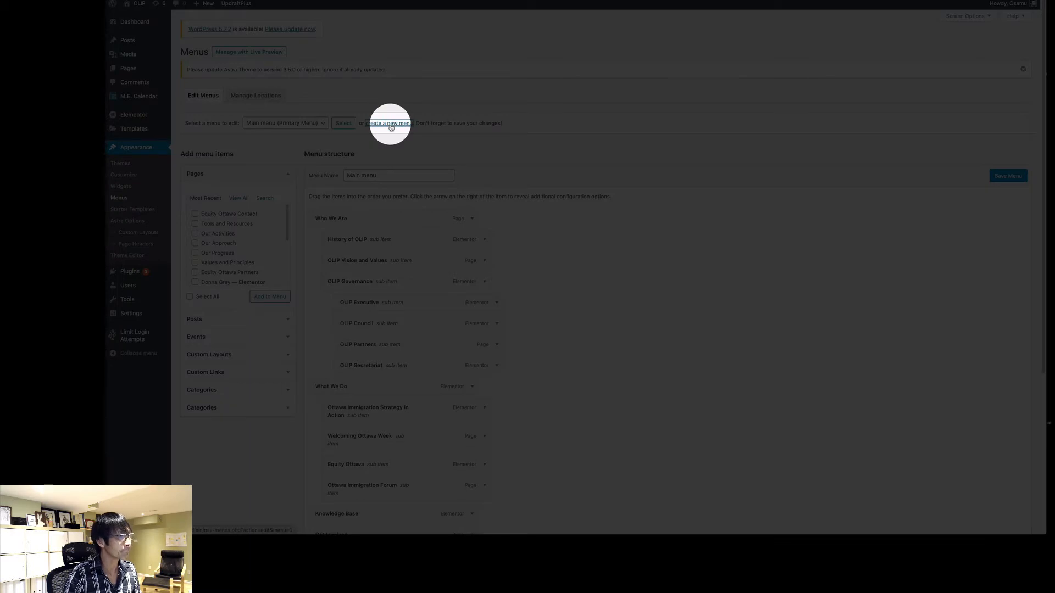
left_click(391, 123)
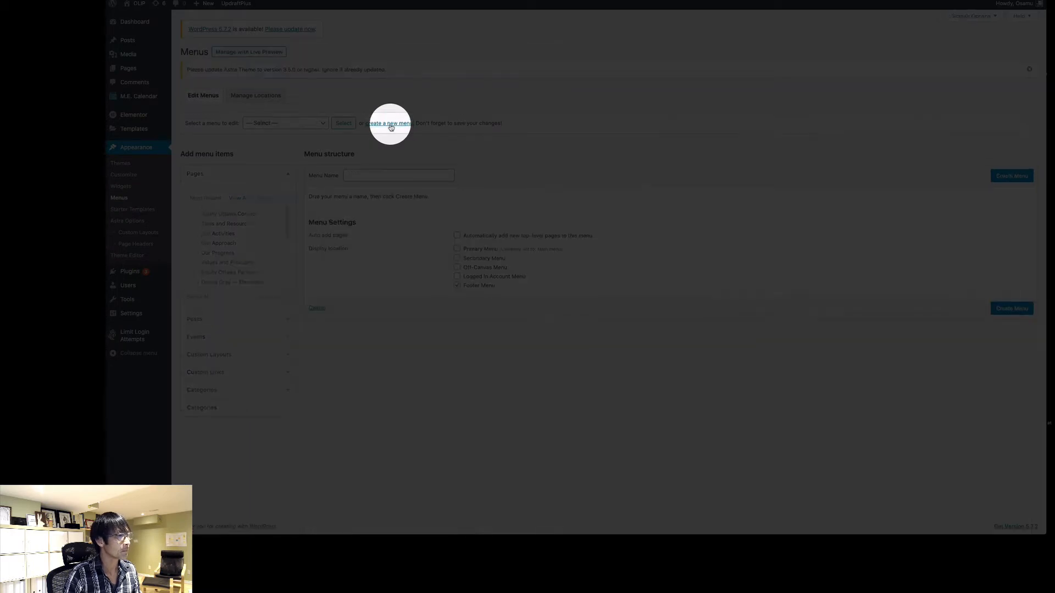
left_click(379, 174)
type("E")
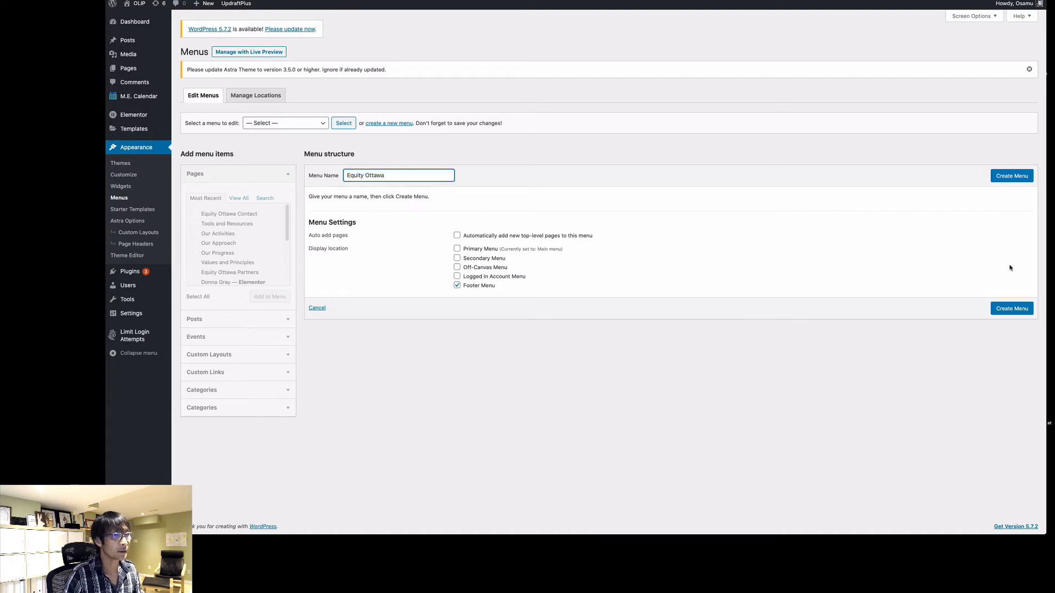
type("quity Ottawa")
left_click(1022, 177)
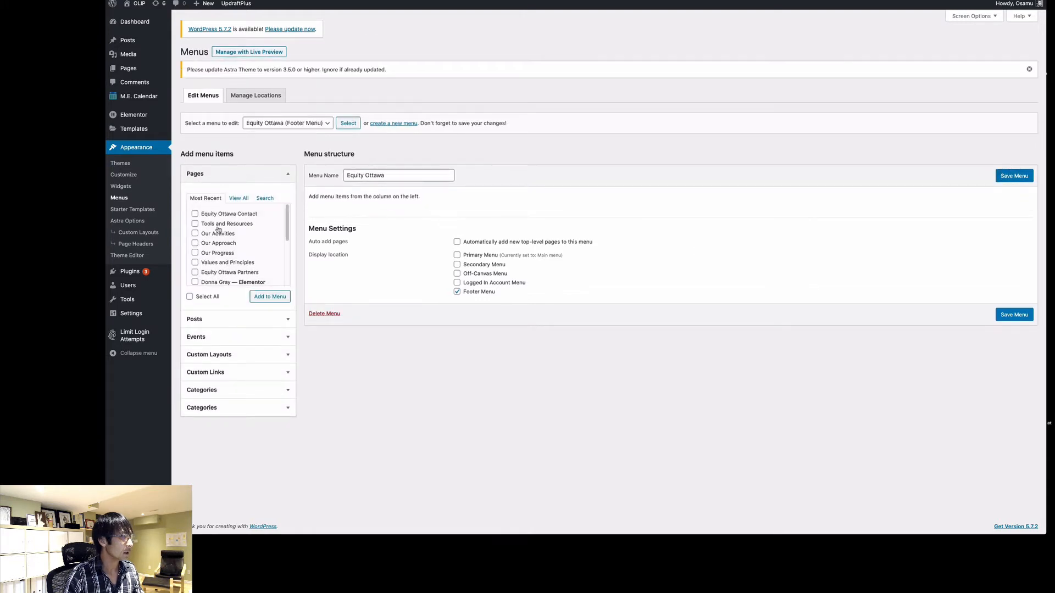
Step: Add Equity Ottawa Contact, Tools and Resources, Our Activities, Our Approach, Our Progress, Values and Principles, and Equity Ottawa Partners to the menu
left_click(195, 213)
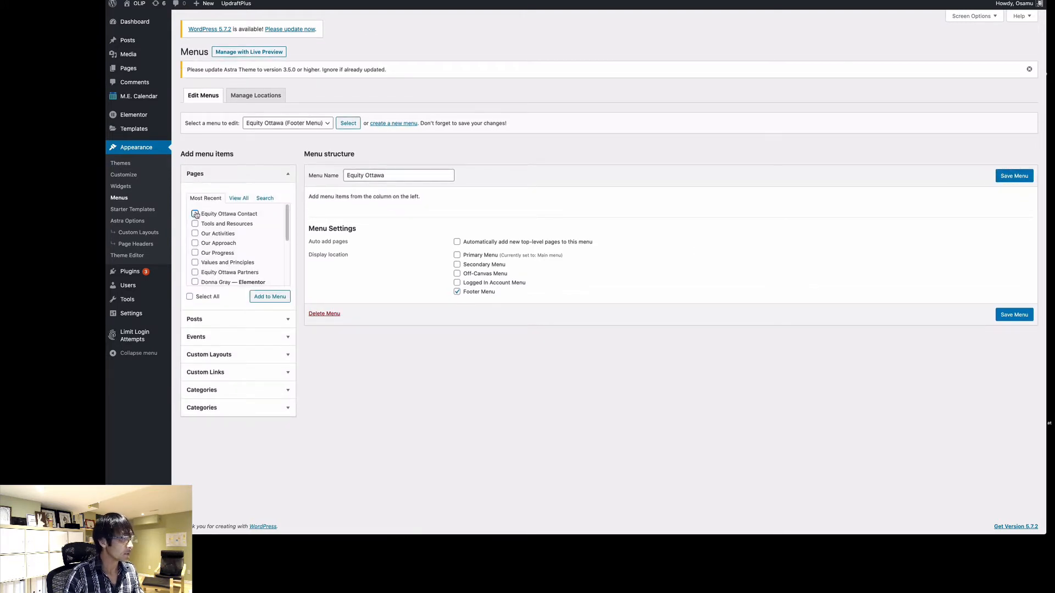
left_click(195, 224)
left_click(195, 234)
left_click(195, 243)
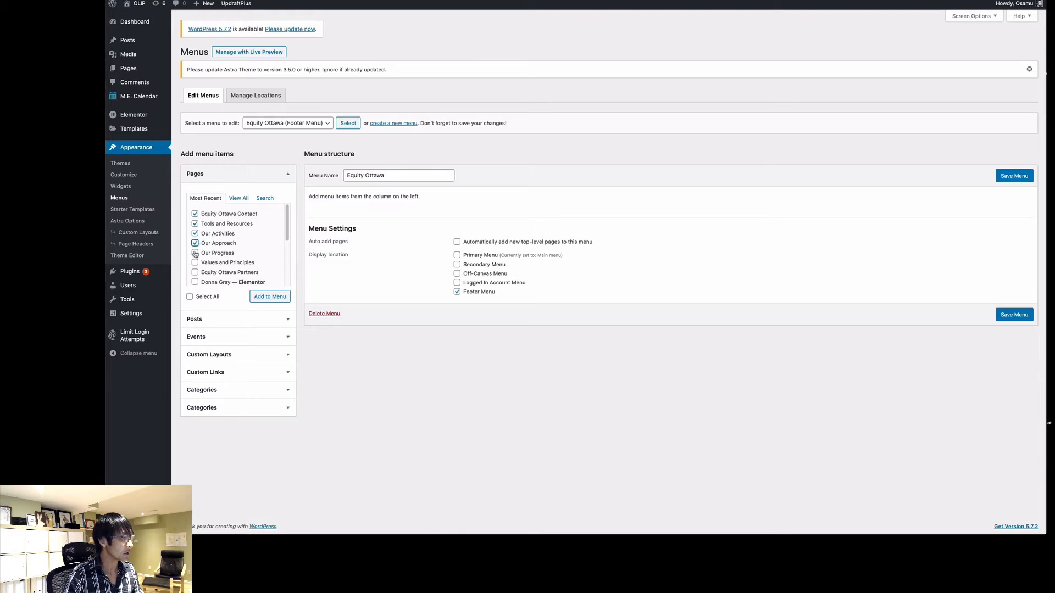
left_click(195, 252)
left_click(195, 262)
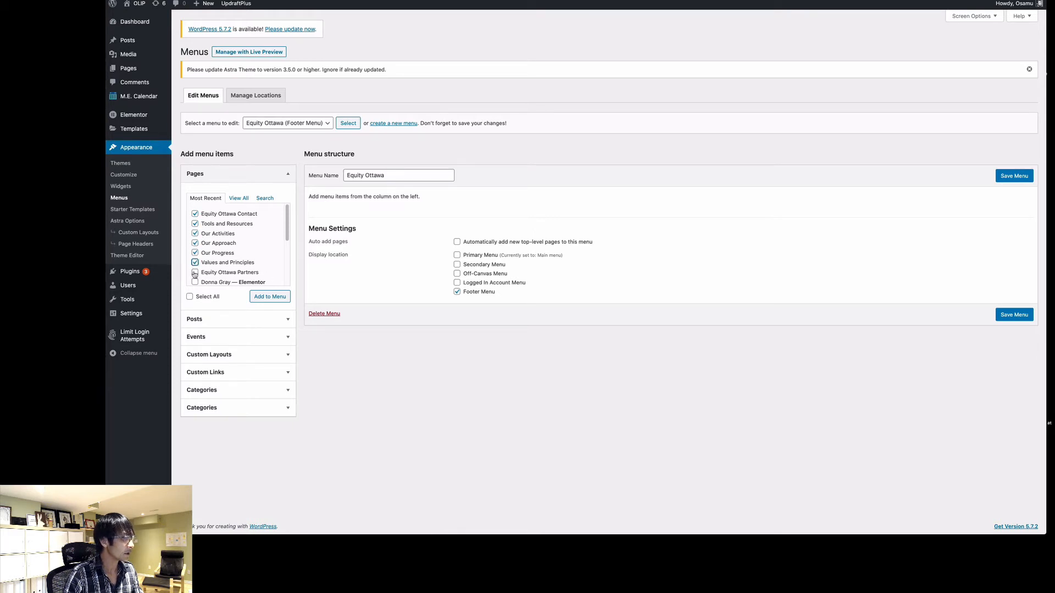
left_click(194, 272)
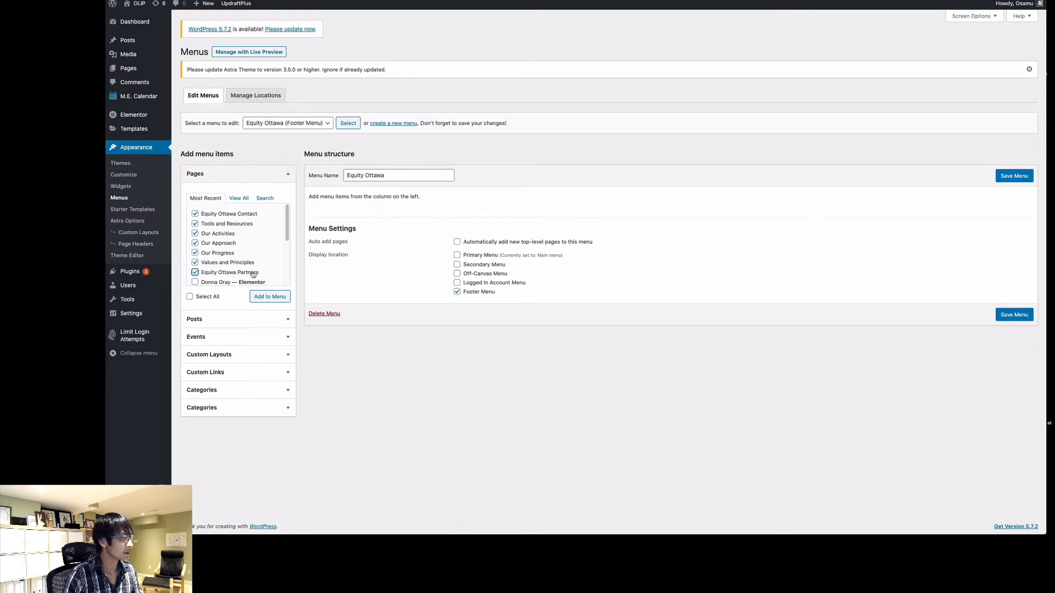
left_click(269, 296)
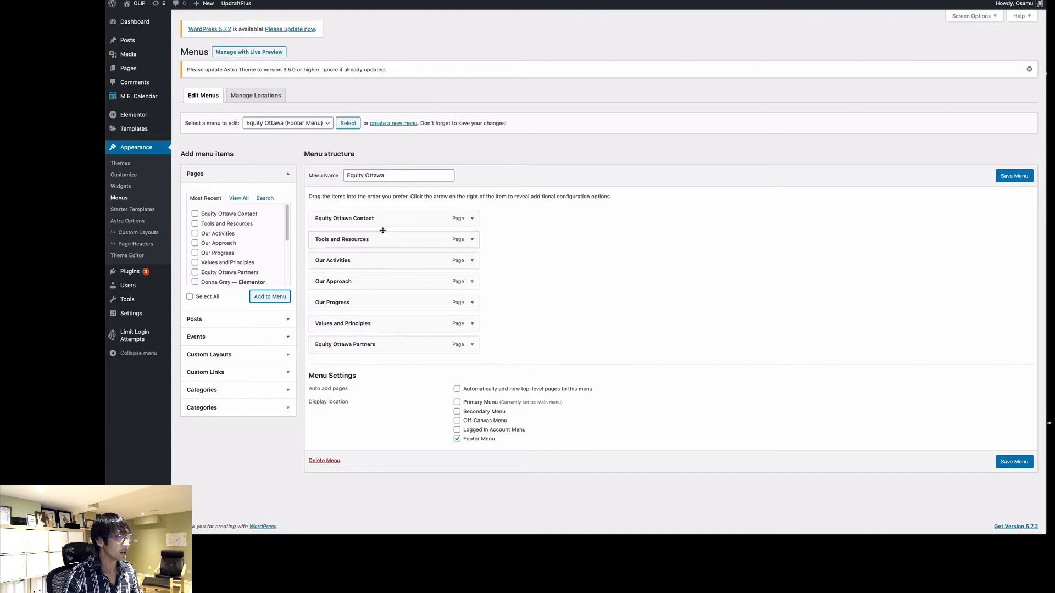
Step: Reorder the menu as Values and Principles, Equity Ottawa Partners, Our Progress, Our Approach, Our Activities, Tools and Resources, Equity Ottawa Contact, and save it
left_click_drag(389, 221, 391, 349)
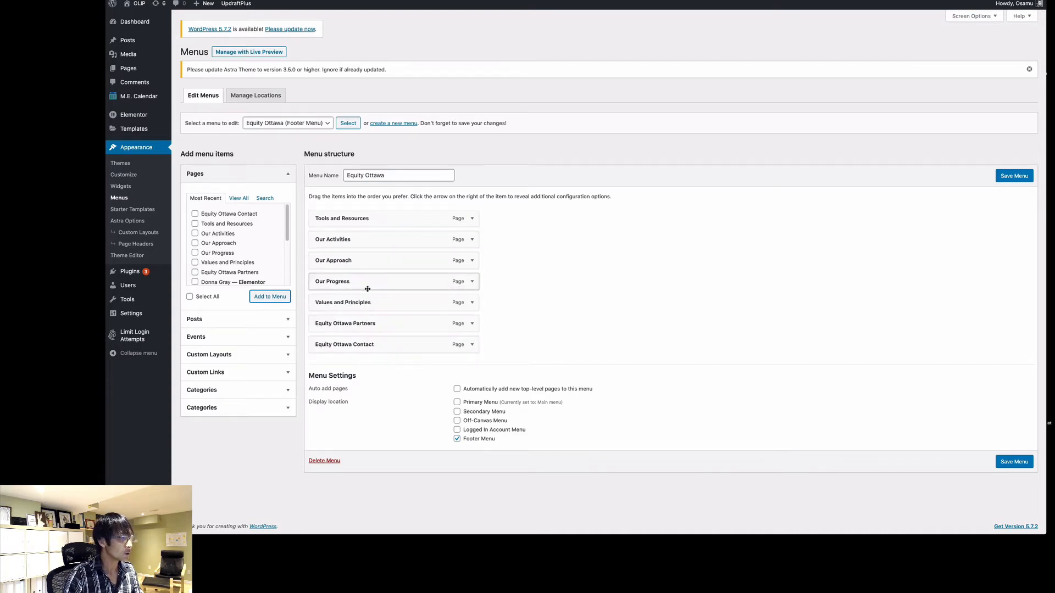
left_click_drag(385, 219, 384, 303)
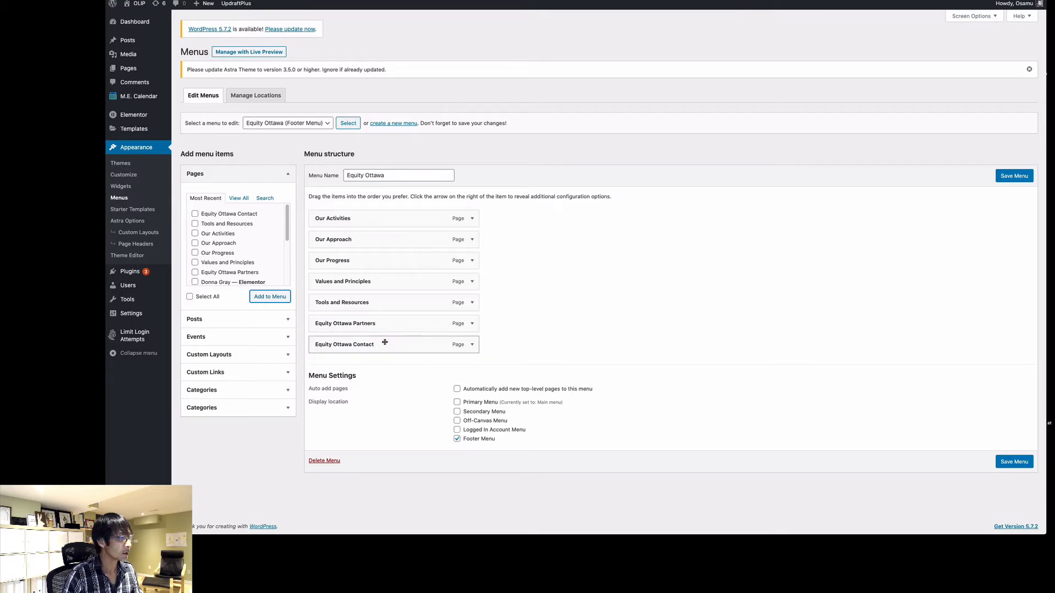
left_click_drag(385, 325, 391, 236)
left_click_drag(420, 302, 417, 237)
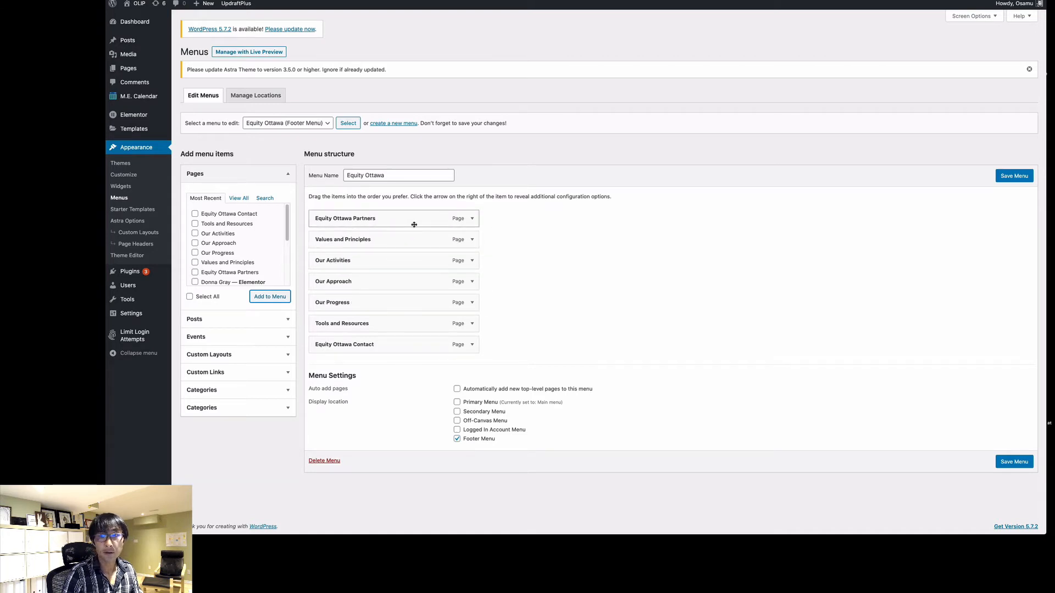
left_click_drag(414, 224, 416, 249)
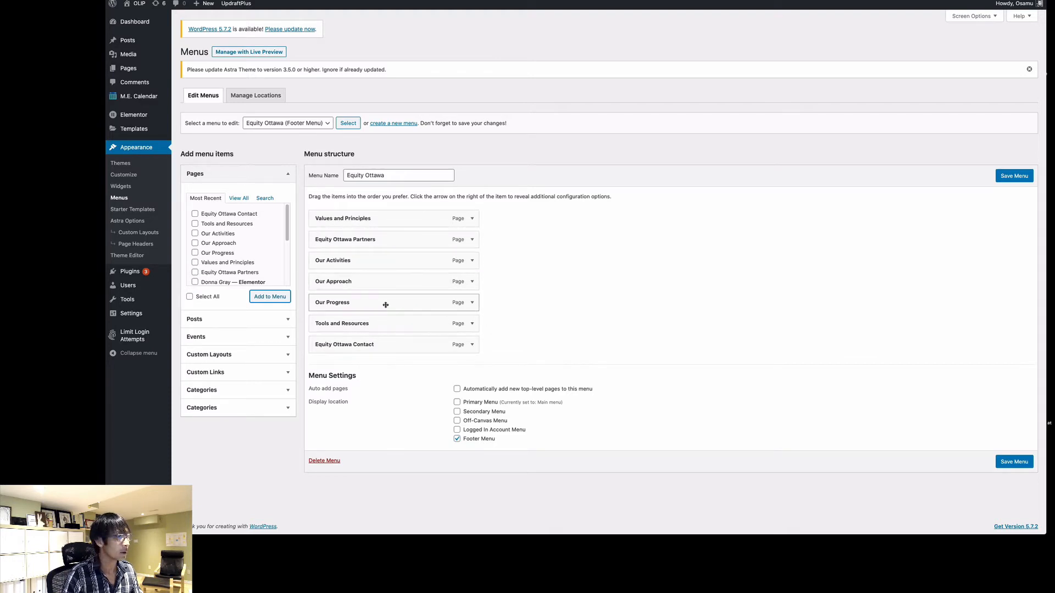
mouse_move(384, 304)
left_mouse_down()
mouse_move(370, 266)
mouse_move(378, 259)
mouse_move(387, 309)
left_mouse_up()
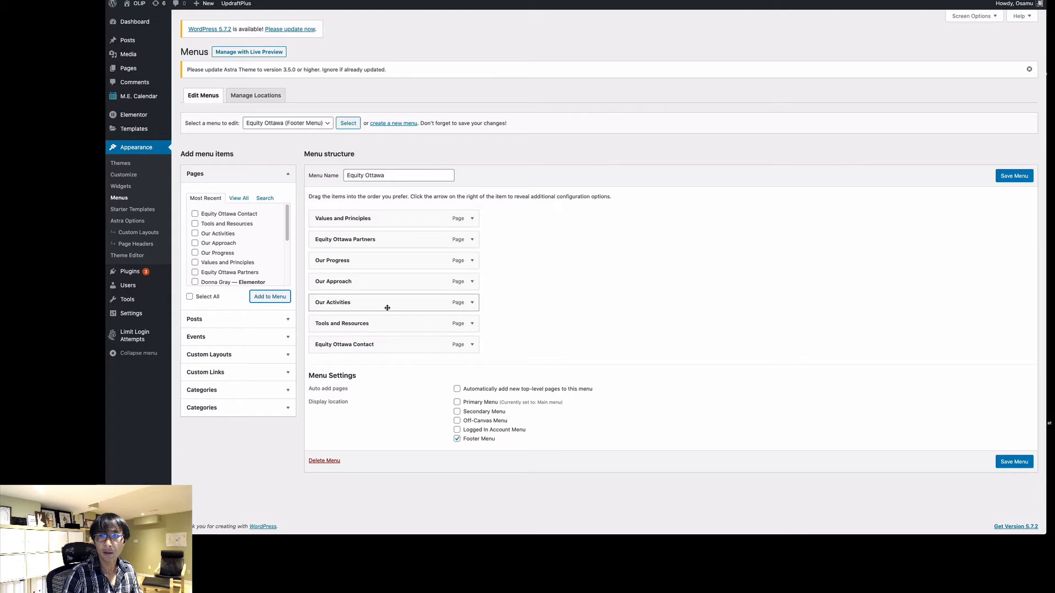
left_click(1010, 179)
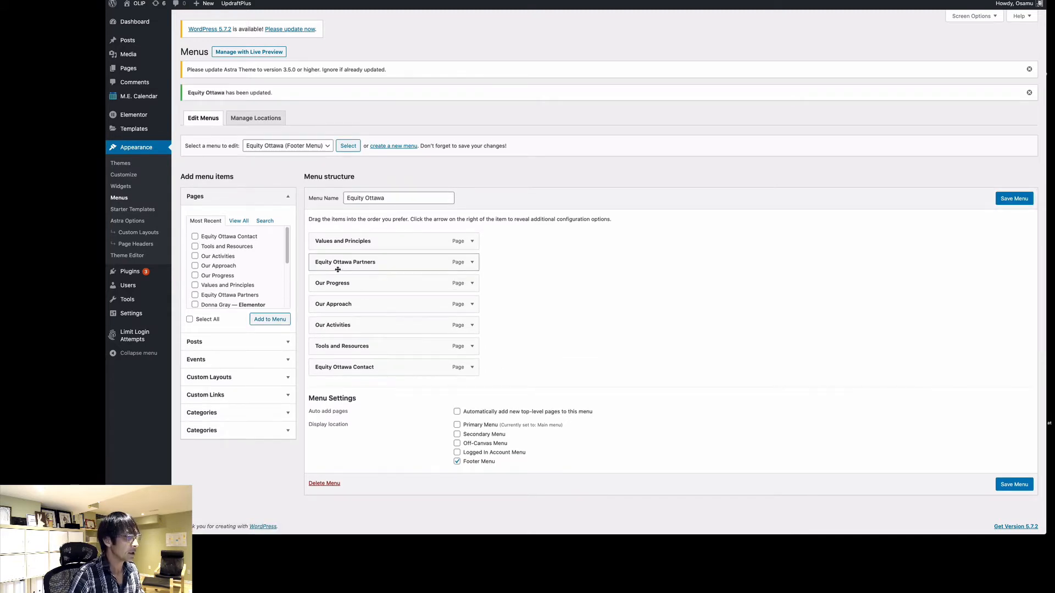
Step: Change the navigation label of the Equity Ottawa Partners menu item to "Our Partners"
left_click(472, 264)
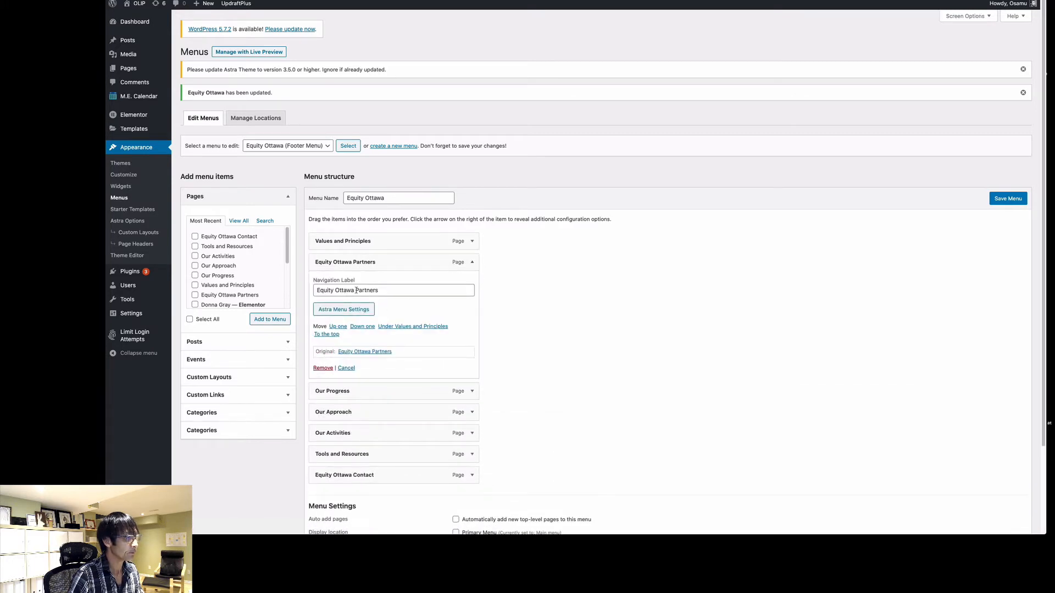
left_click_drag(356, 290, 309, 294)
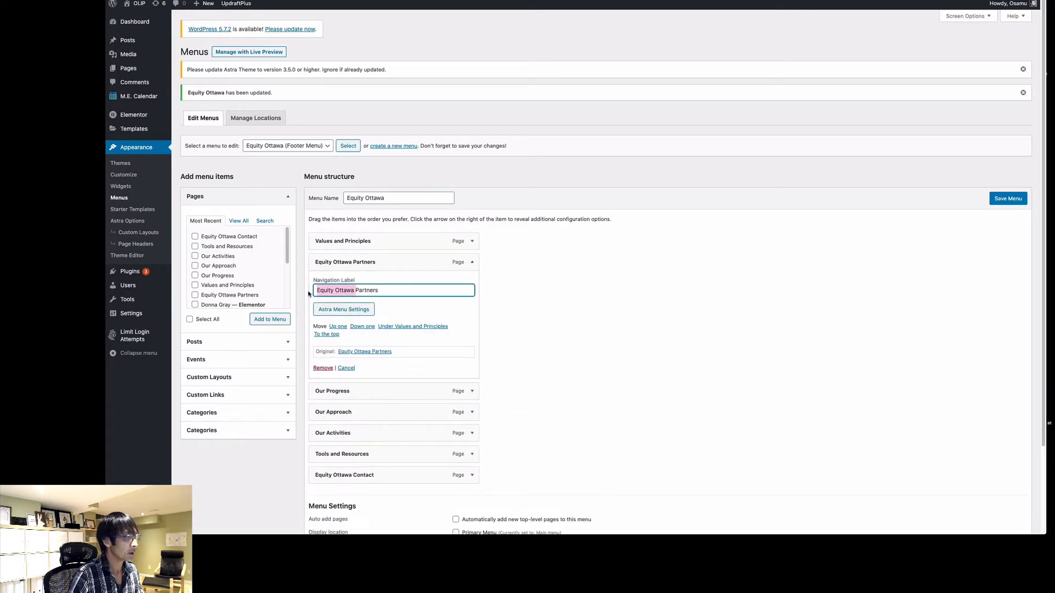
left_click(515, 289)
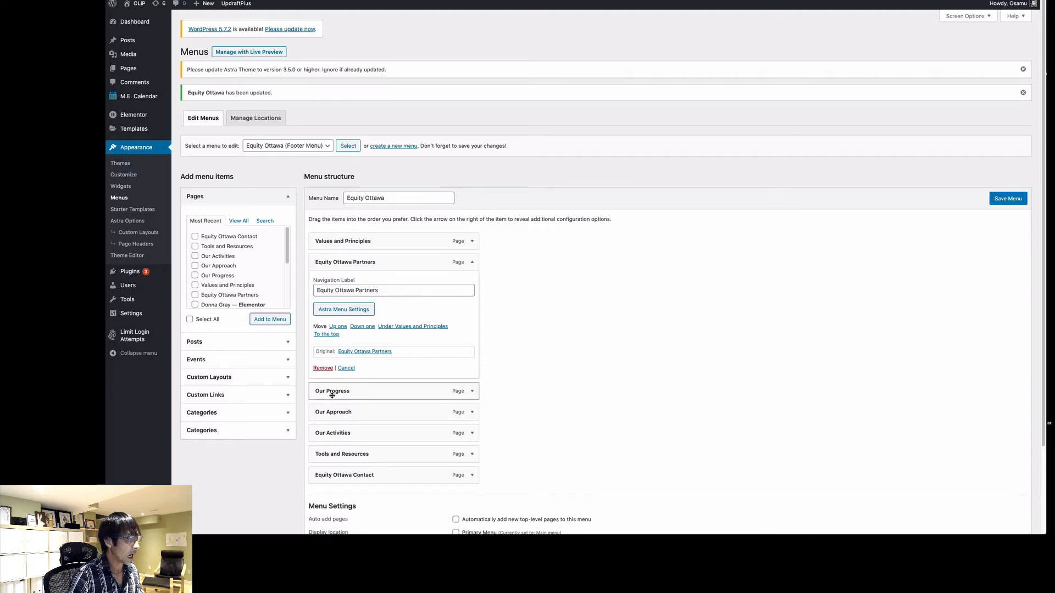
left_click(335, 290)
left_click_drag(355, 290, 302, 292)
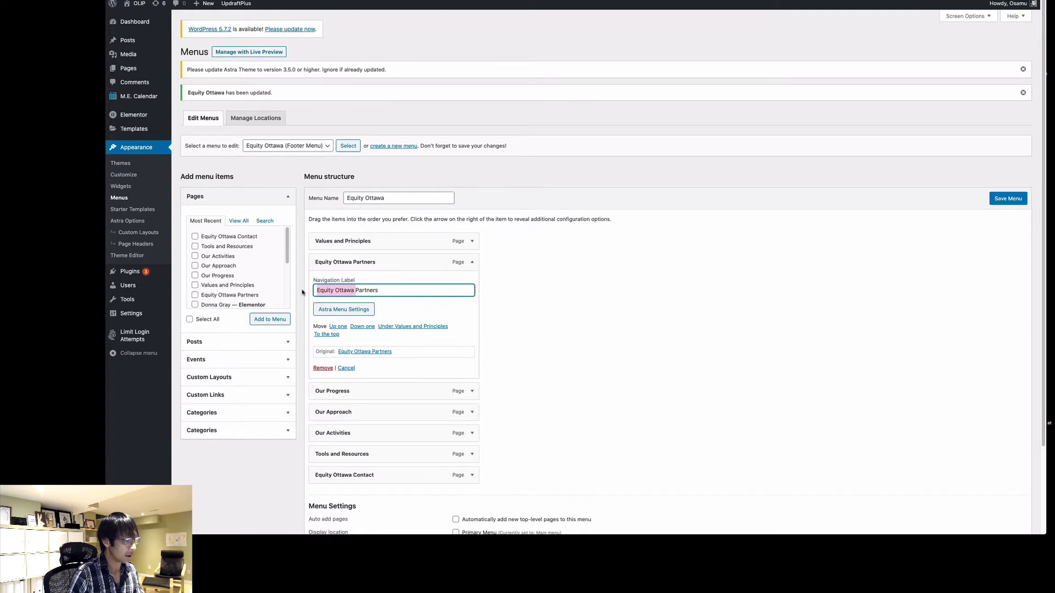
type("Our")
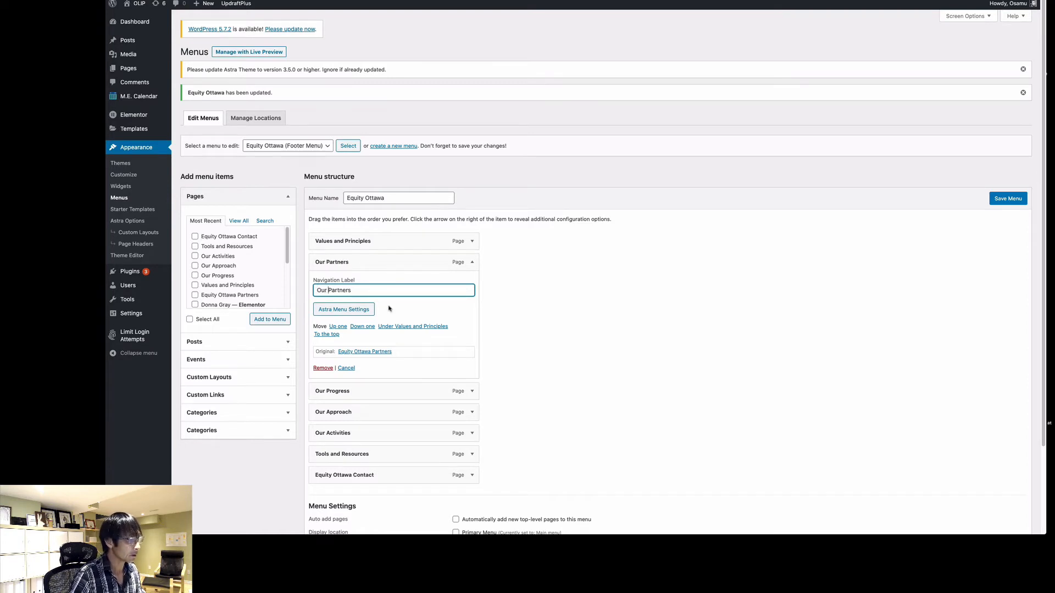
left_click(532, 310)
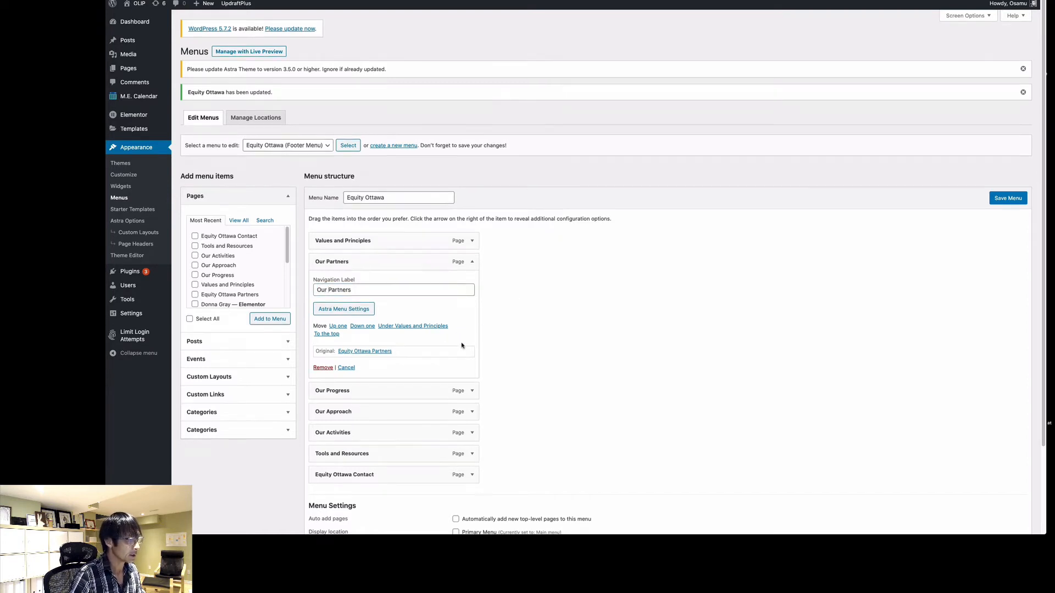
Step: Shorten the navigation label of the Equity Ottawa Contact menu item to "Contact"
scroll(444, 348, "down", 4)
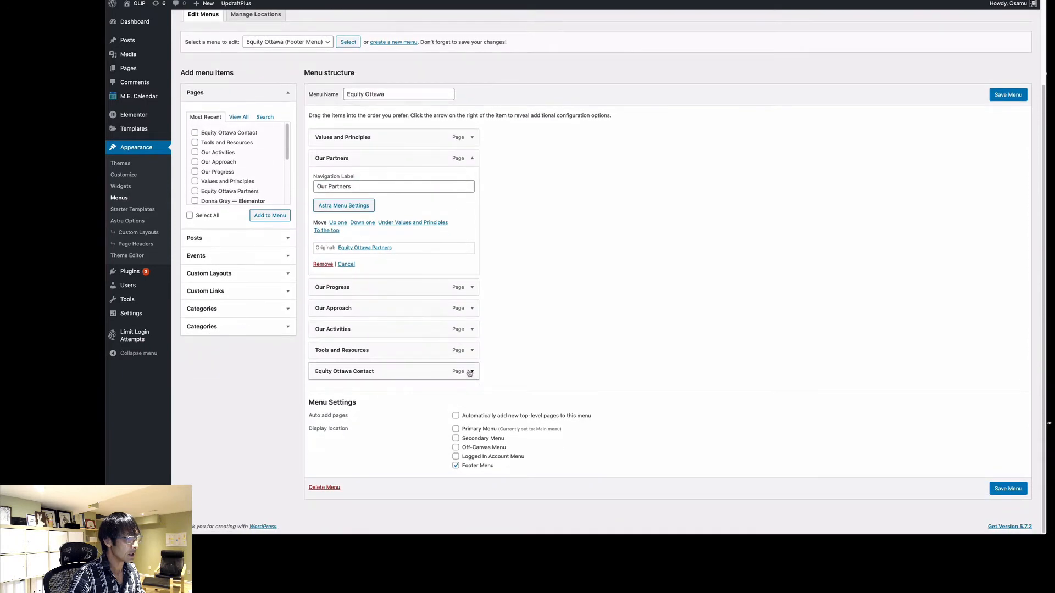
left_click(471, 372)
left_click_drag(356, 399, 316, 400)
key("BackSpace")
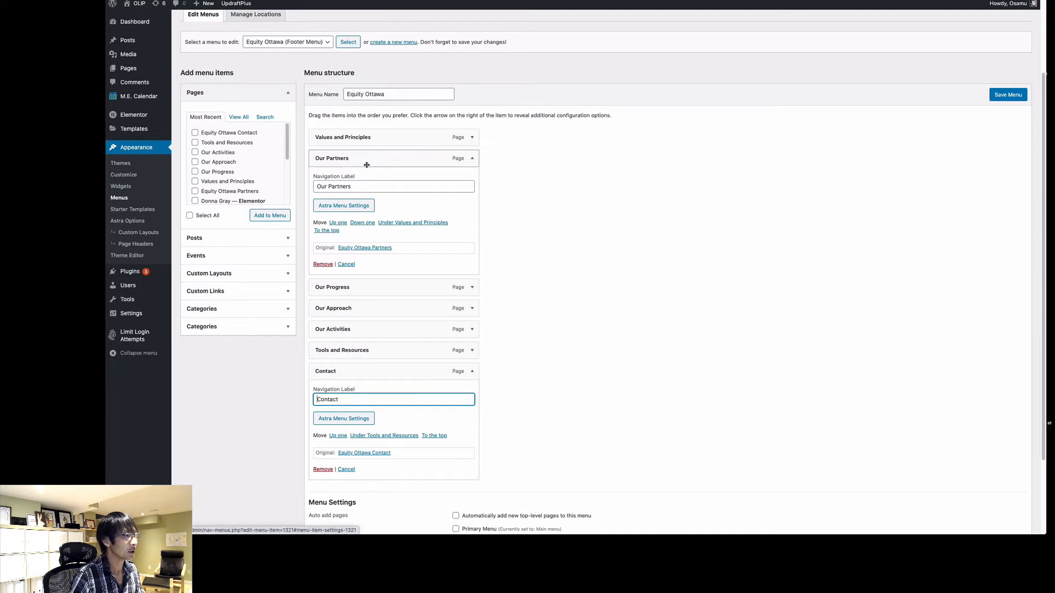
Step: Change the Values and Principles navigation label to "Our Values and Principles" and save the menu
left_click(473, 138)
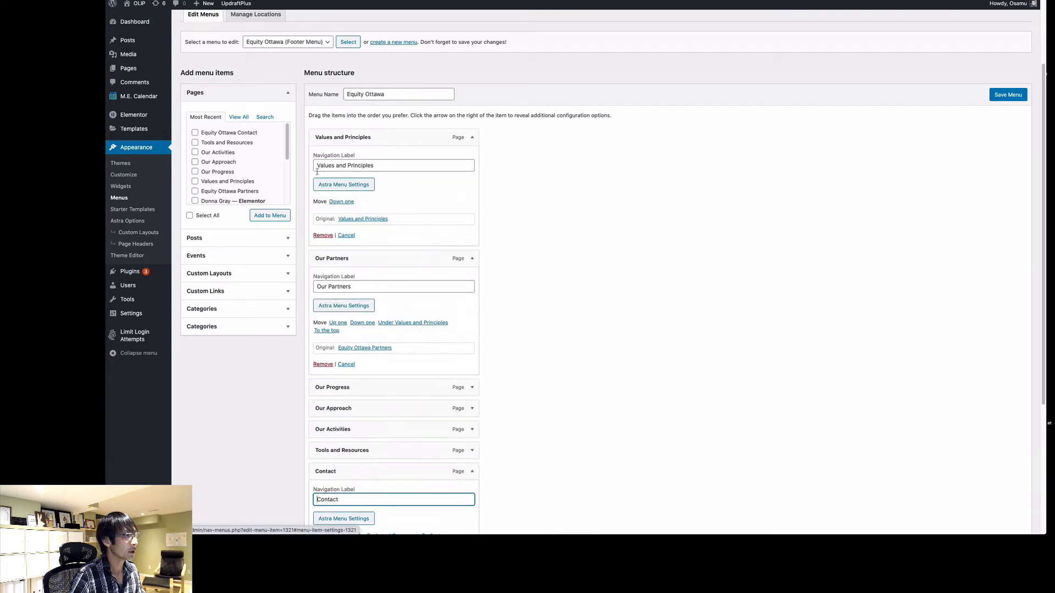
left_click(316, 167)
type("Our")
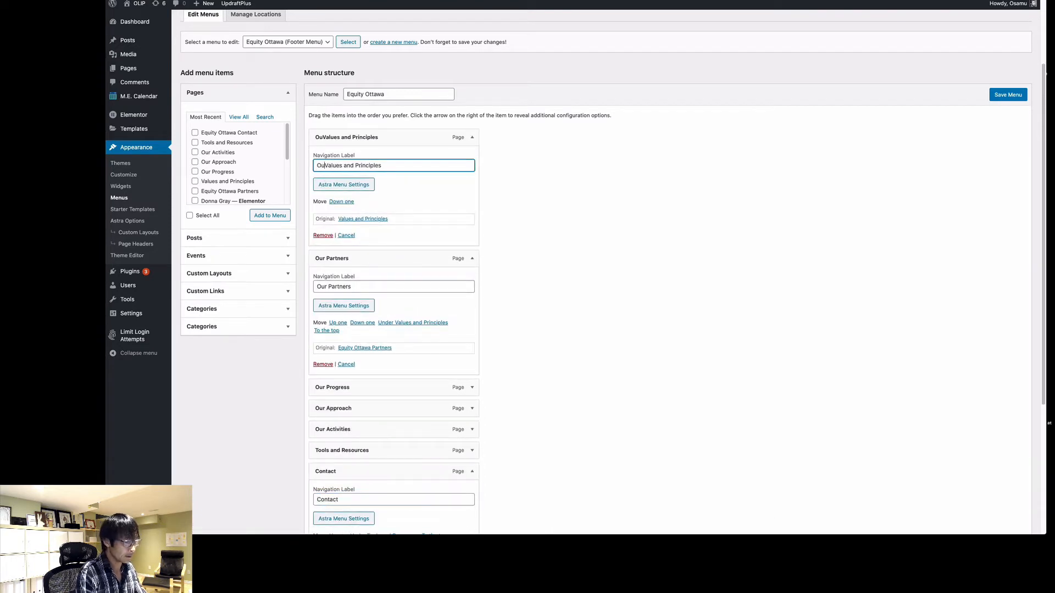
left_click(552, 251)
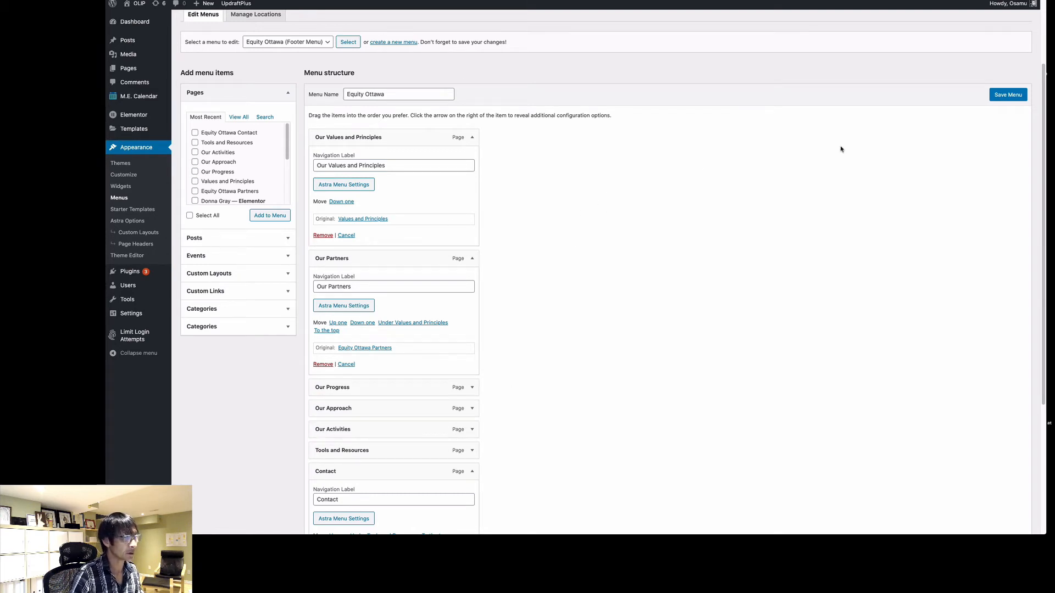
left_click(1013, 96)
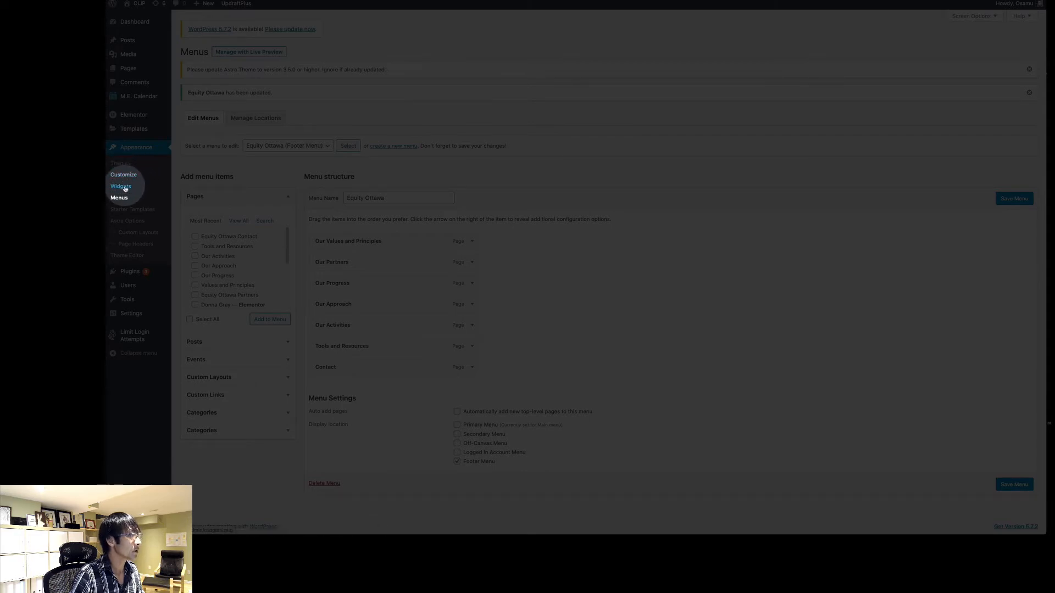
Step: Add a Navigation Menu widget titled "Equity Ottawa" at the top of the Main Sidebar, assign the Equity Ottawa menu, and save it
left_click(122, 187)
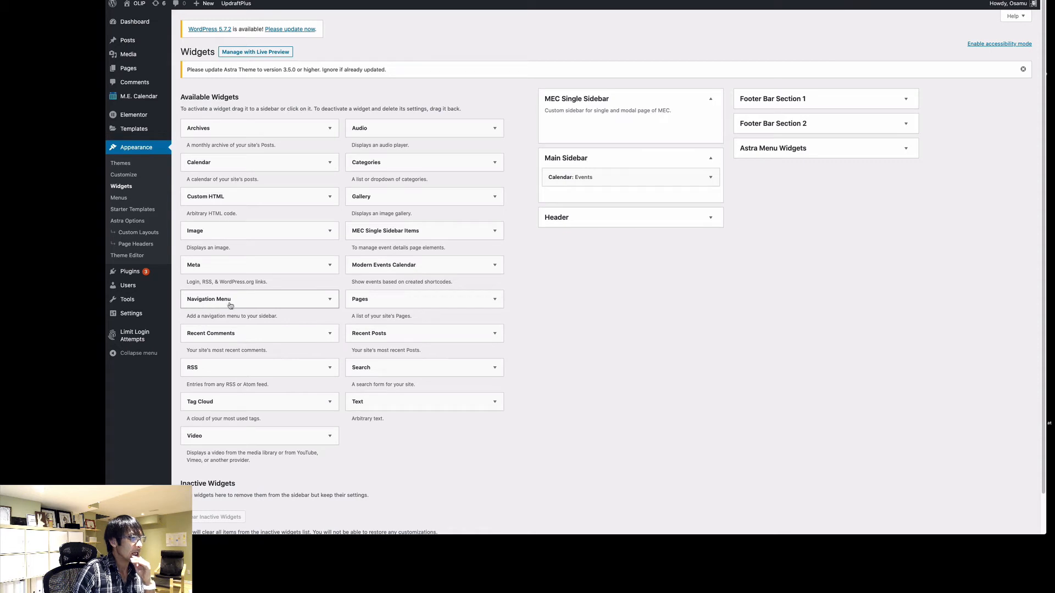
left_click_drag(294, 296, 645, 193)
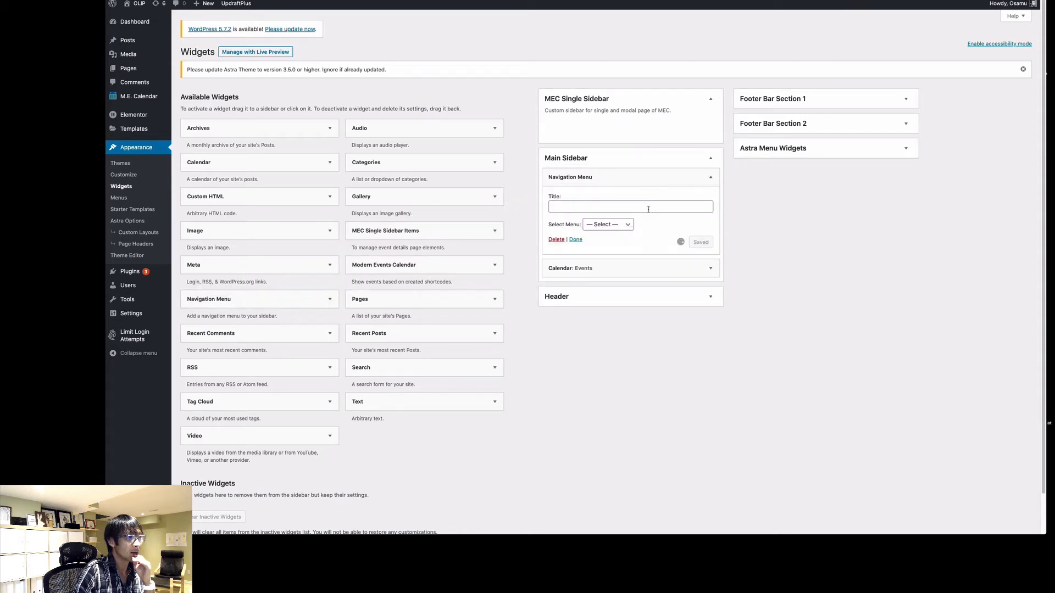
left_click(613, 208)
type("Eu")
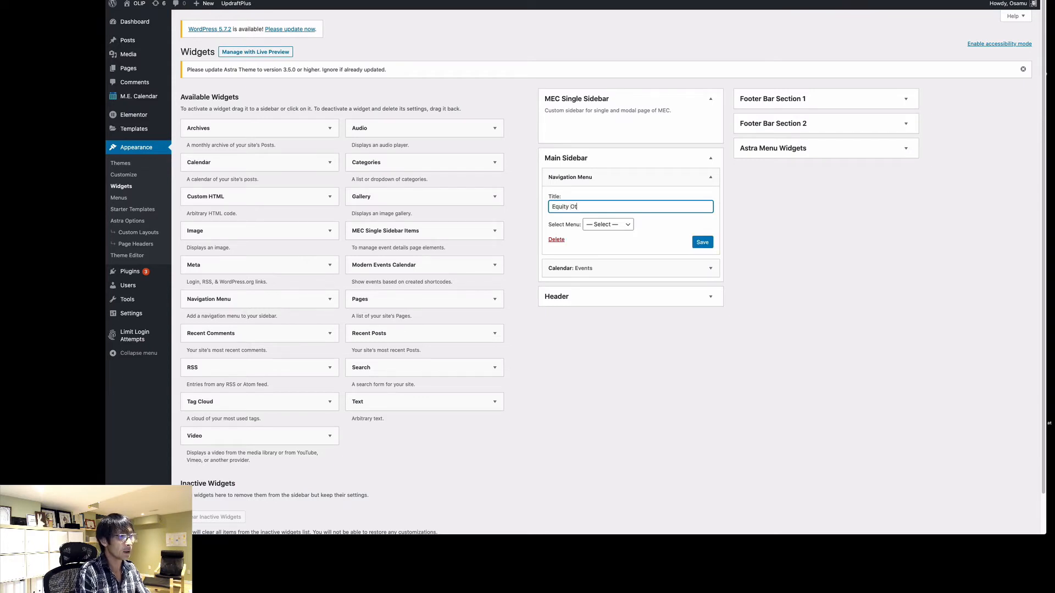
left_click(616, 227)
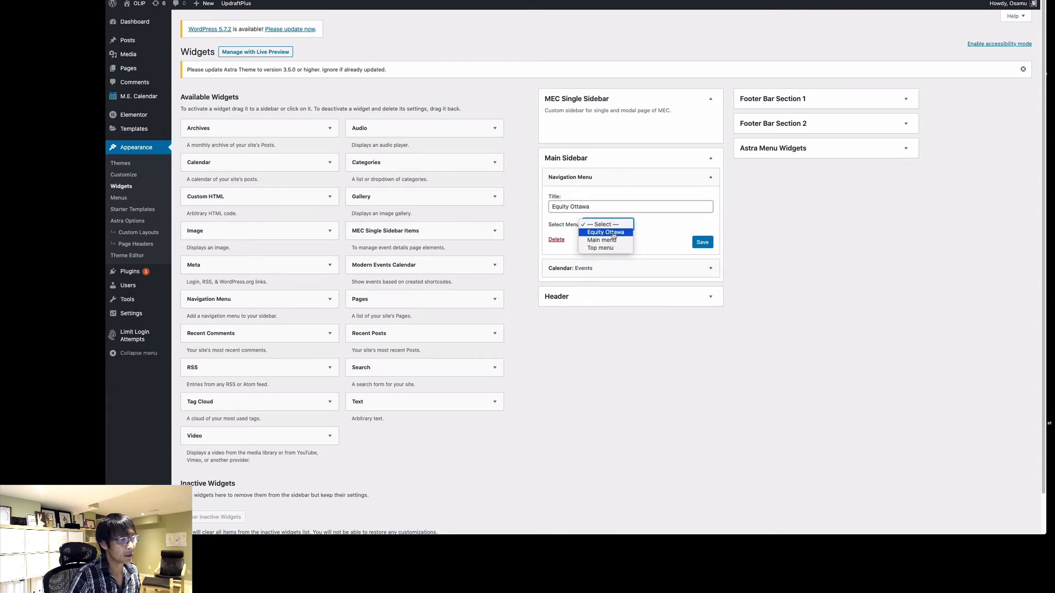
left_click(595, 236)
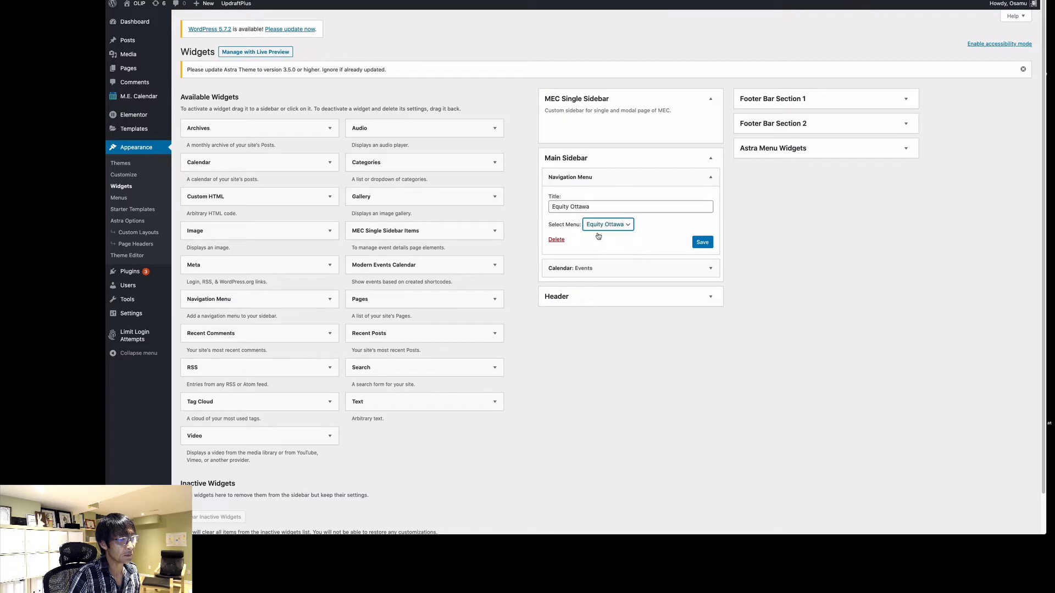
left_click(699, 243)
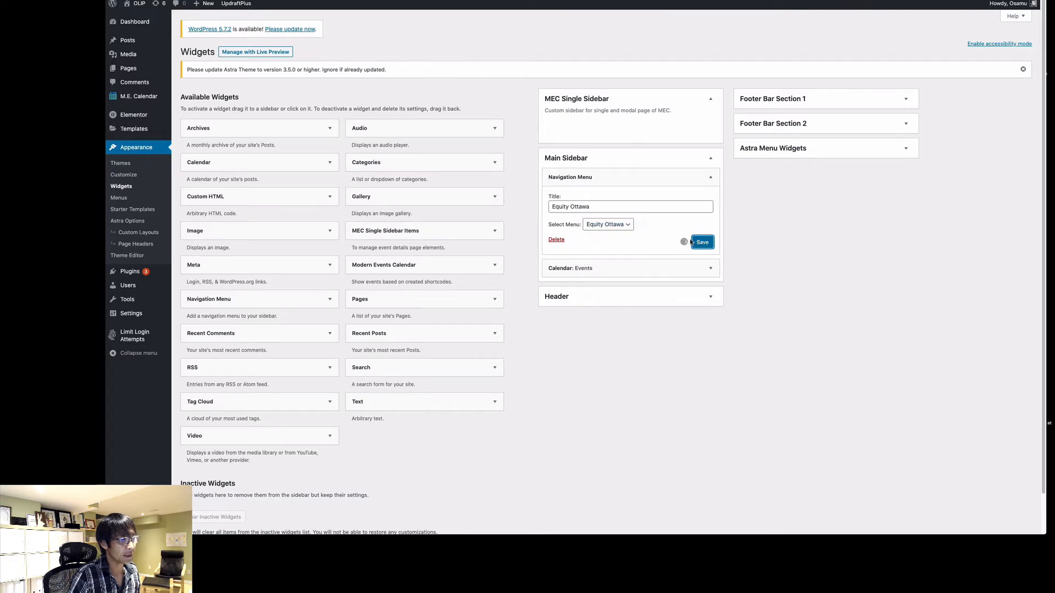
Step: Delete the Events calendar widget from the Main Sidebar and reload the live Equity Ottawa page
left_click(710, 269)
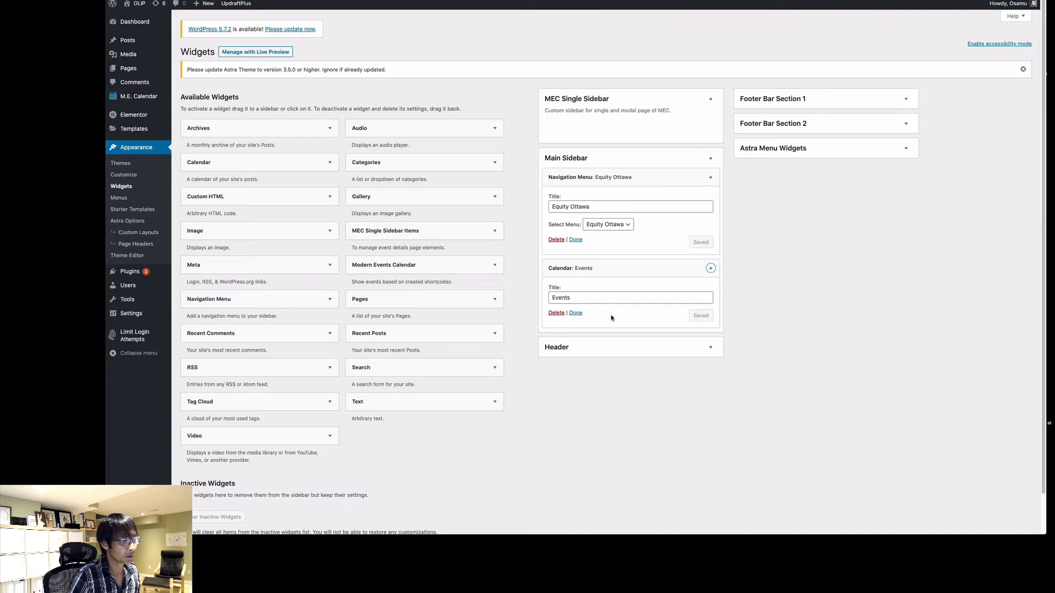
left_click(556, 313)
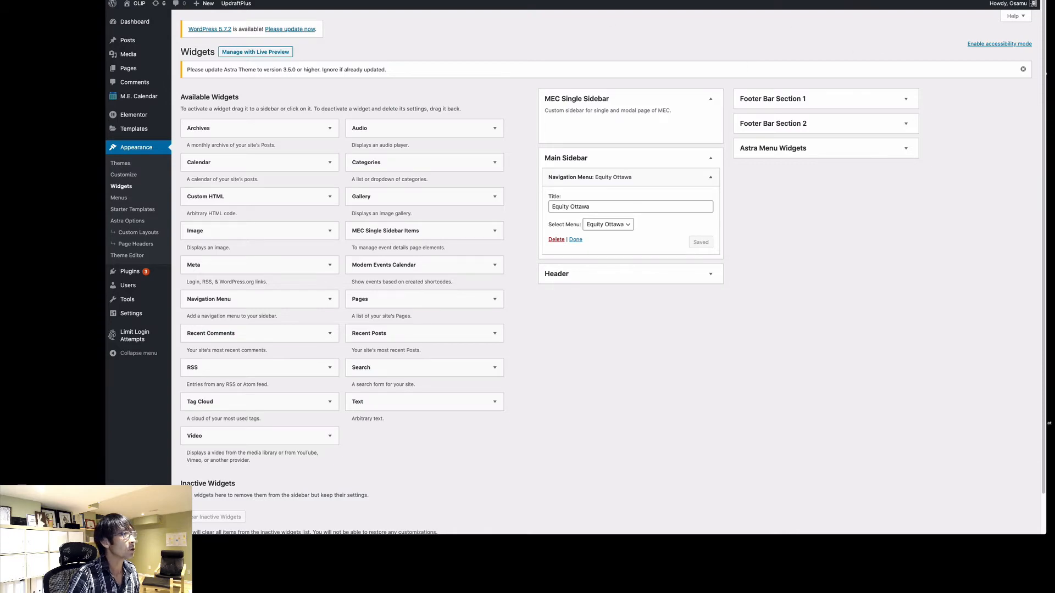
key("ctrl+Tab")
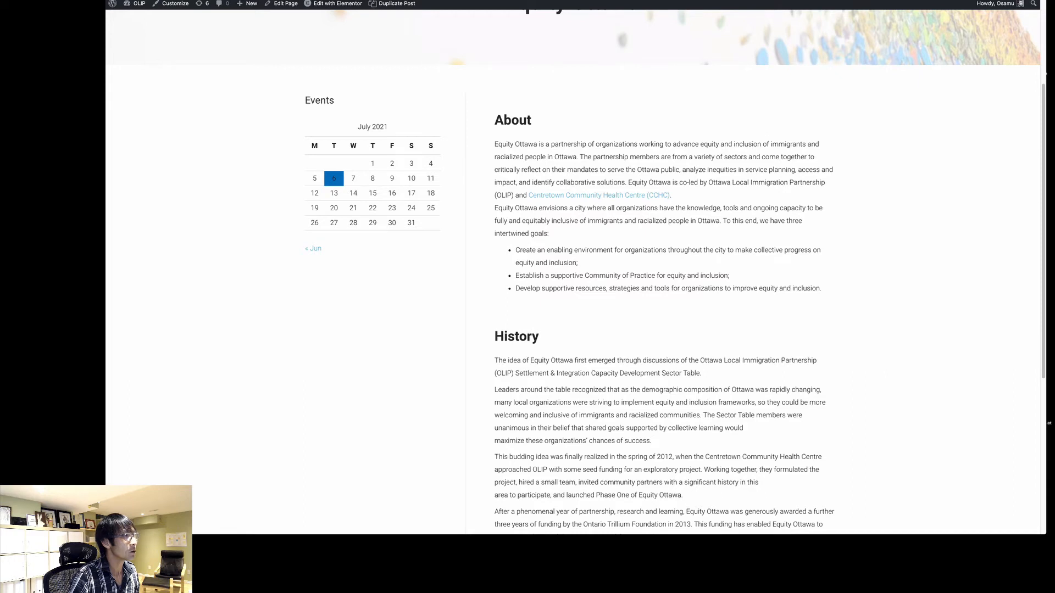
key("super+r")
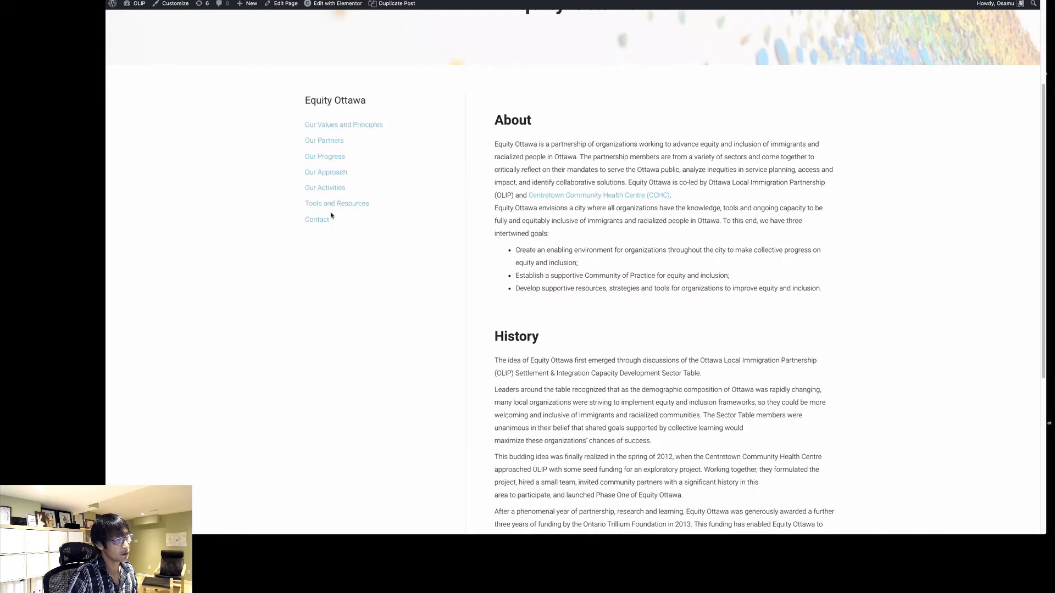
Step: Check the live pages behind the Our Values and Principles and Our Partners links in the sidebar menu
left_click(350, 128)
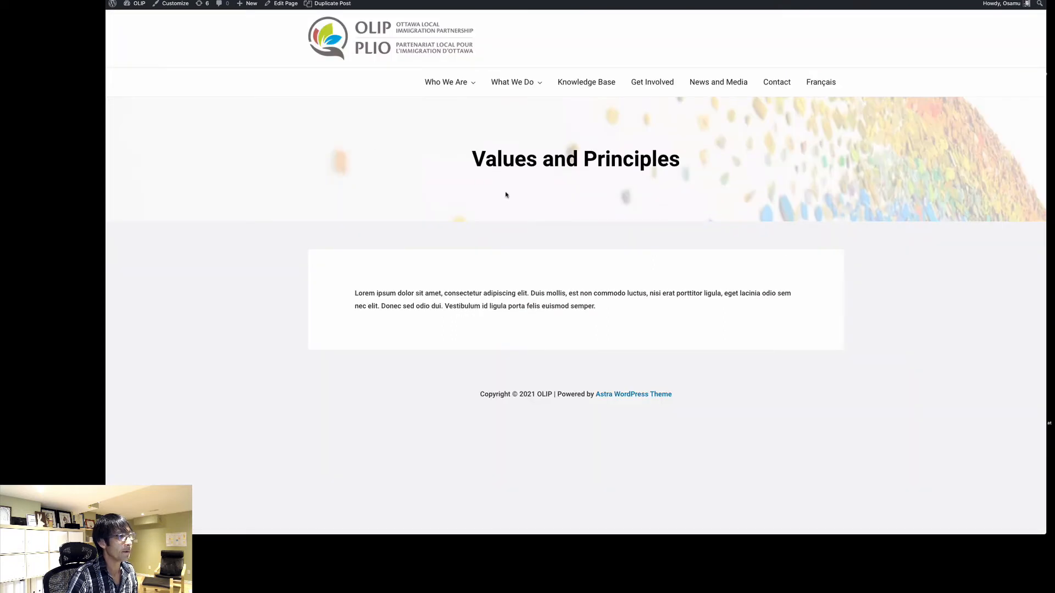
key("alt+Left")
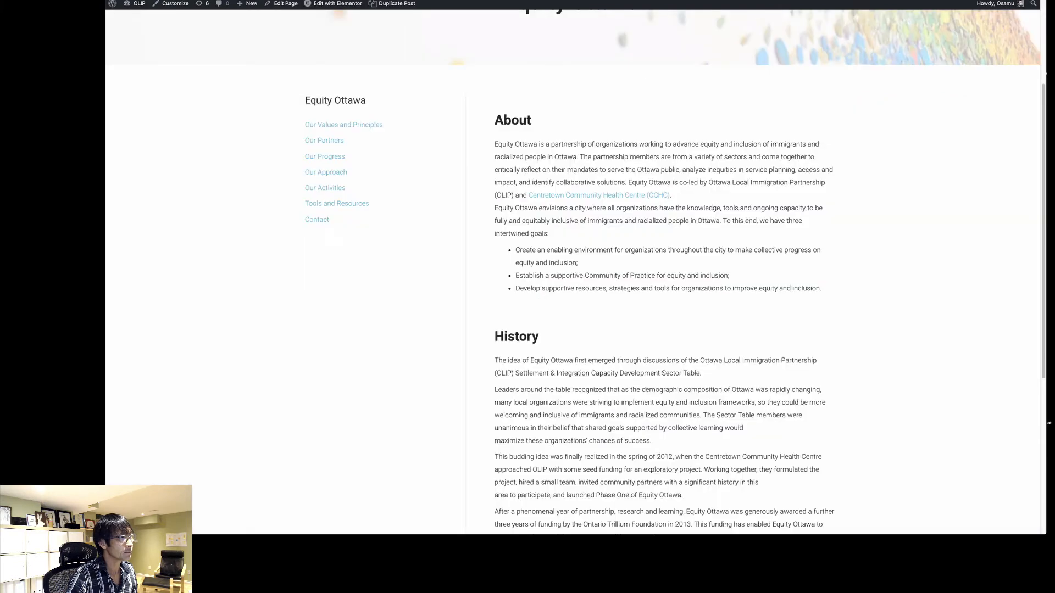
left_click(335, 142)
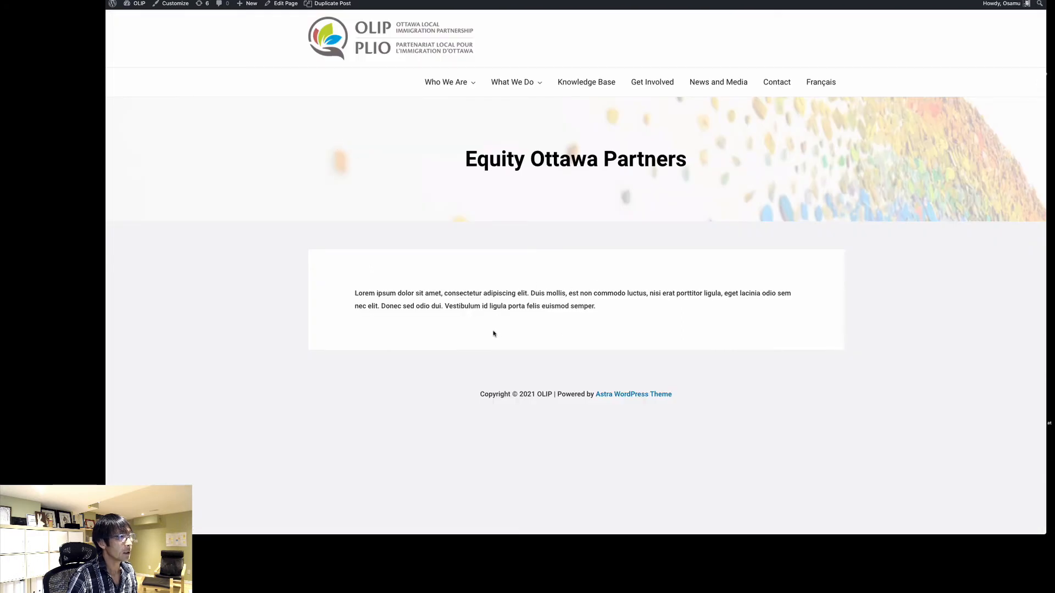
Step: Edit the Equity Ottawa Partners page to use the Left Sidebar setting and update the page
left_click(285, 4)
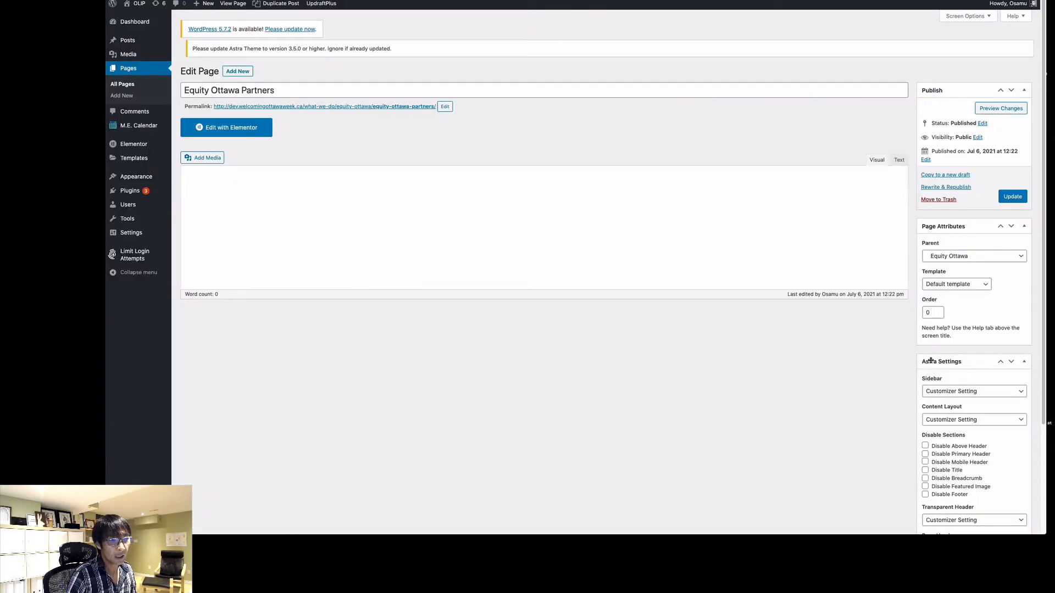
scroll(932, 360, "down", 1)
scroll(989, 342, "down", 1)
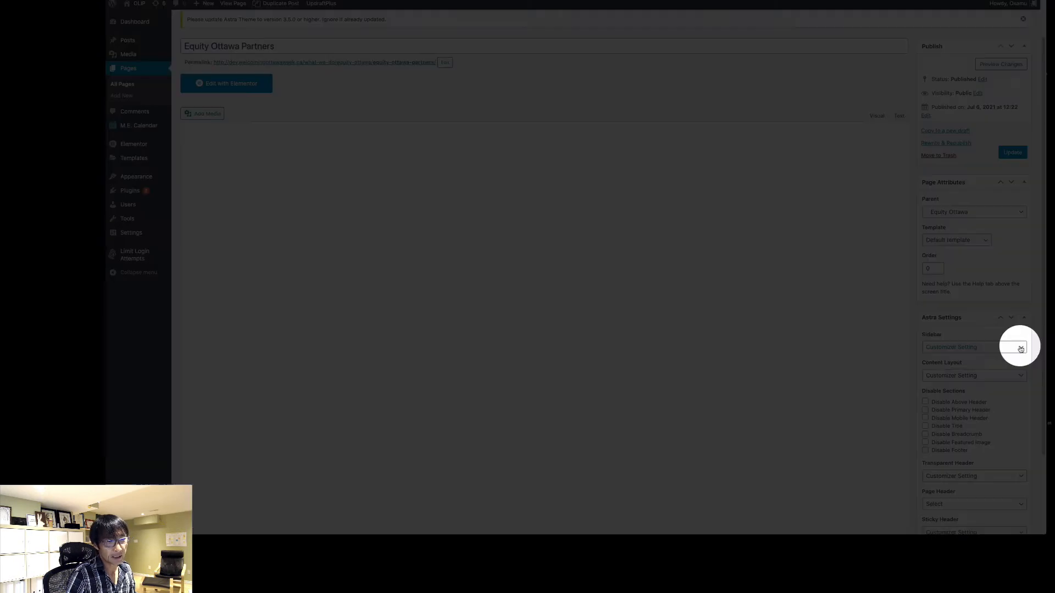
left_click(1020, 348)
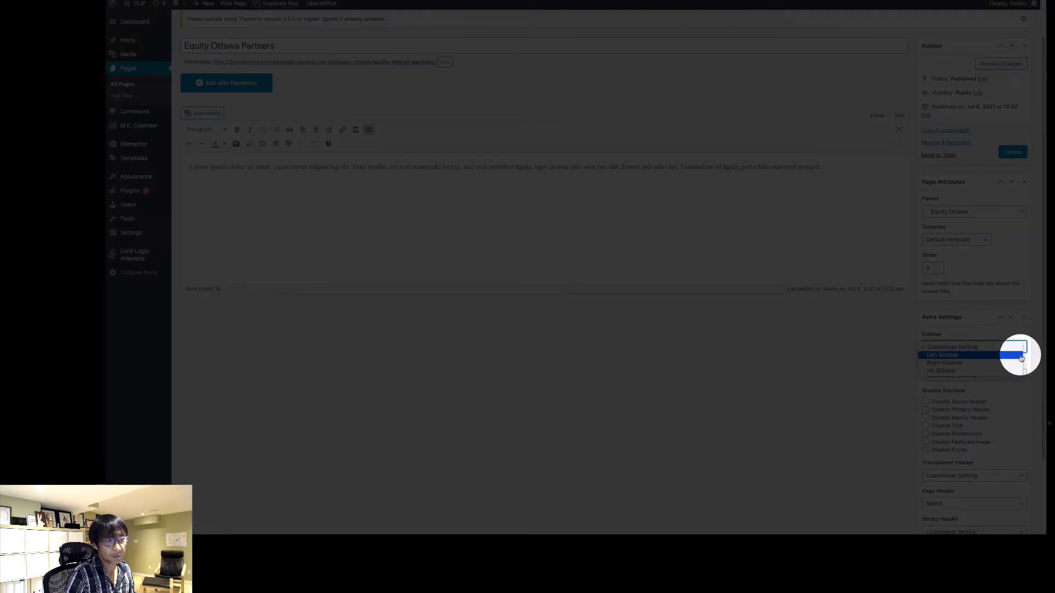
left_click(1020, 356)
left_click(1012, 152)
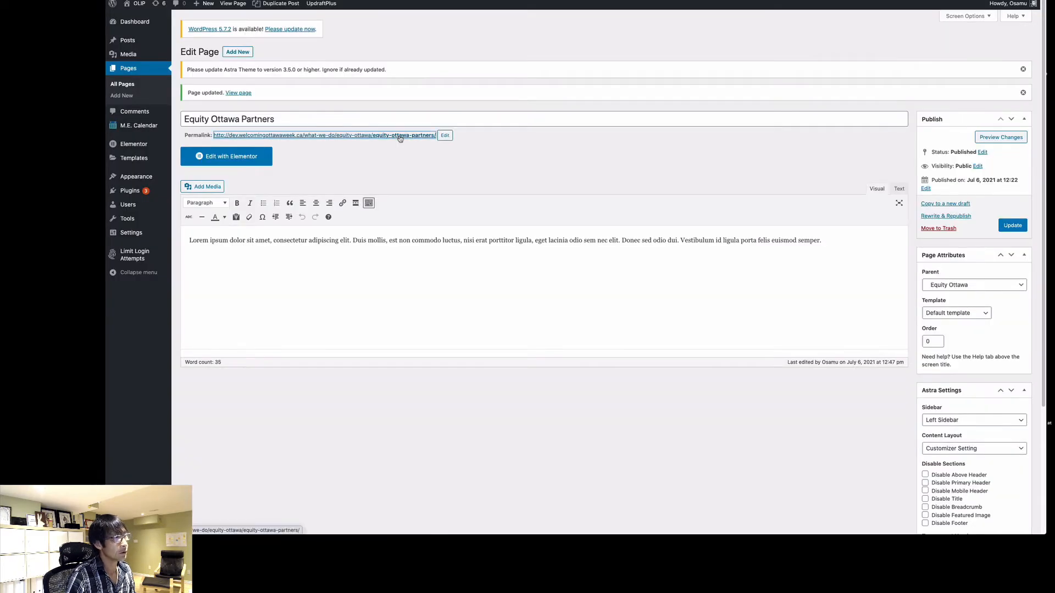
Step: View the live Equity Ottawa Partners page and open that page for editing with Elementor
left_click(400, 136)
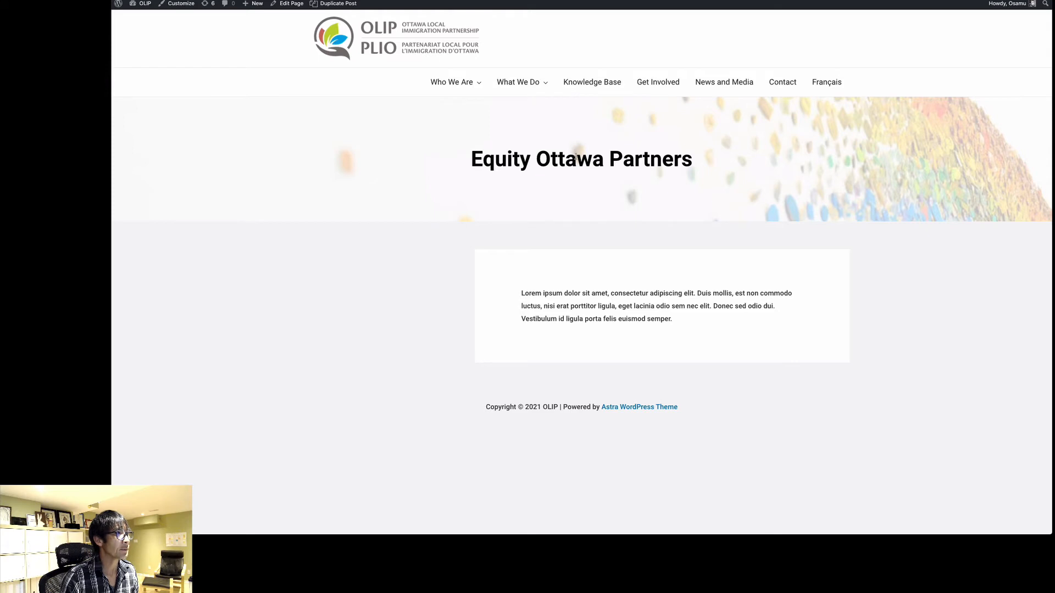
left_click(290, 7)
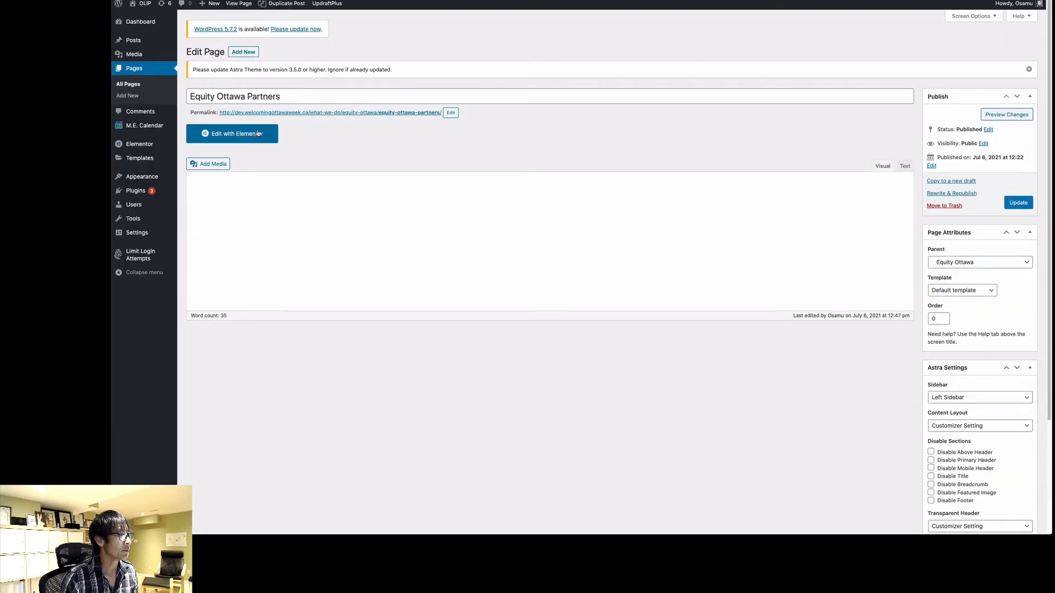
left_click(242, 137)
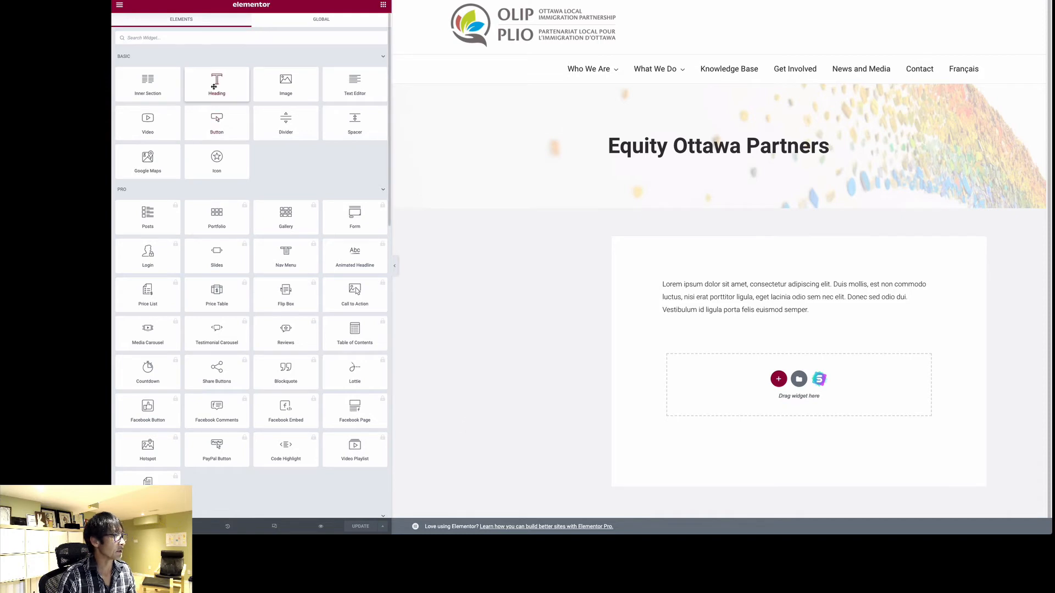
Step: Exit Elementor to the page's settings, set the Astra Sidebar option to No Sidebar, and update the page
left_click(120, 7)
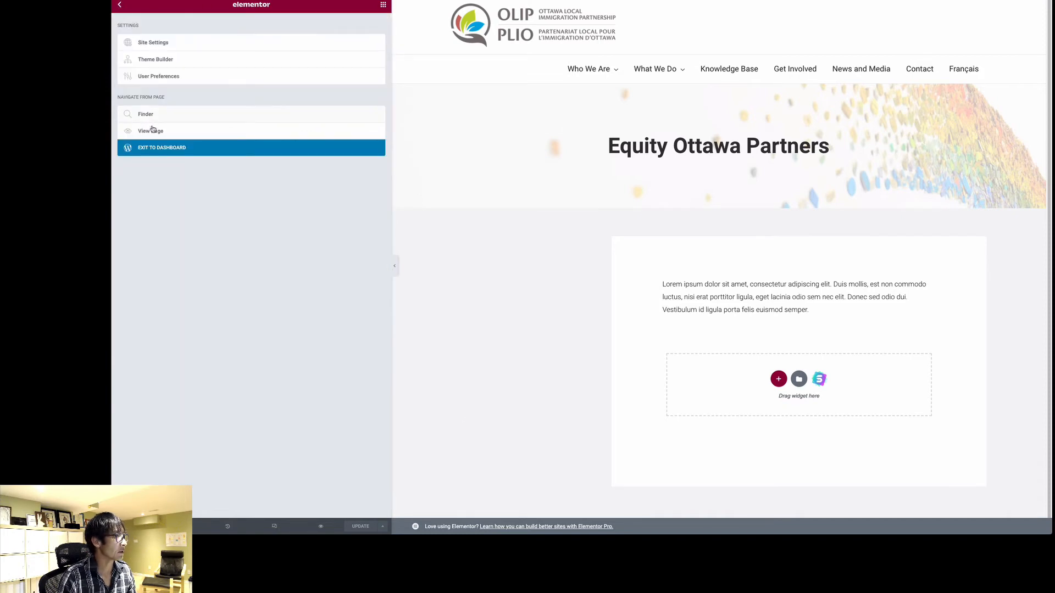
left_click(158, 147)
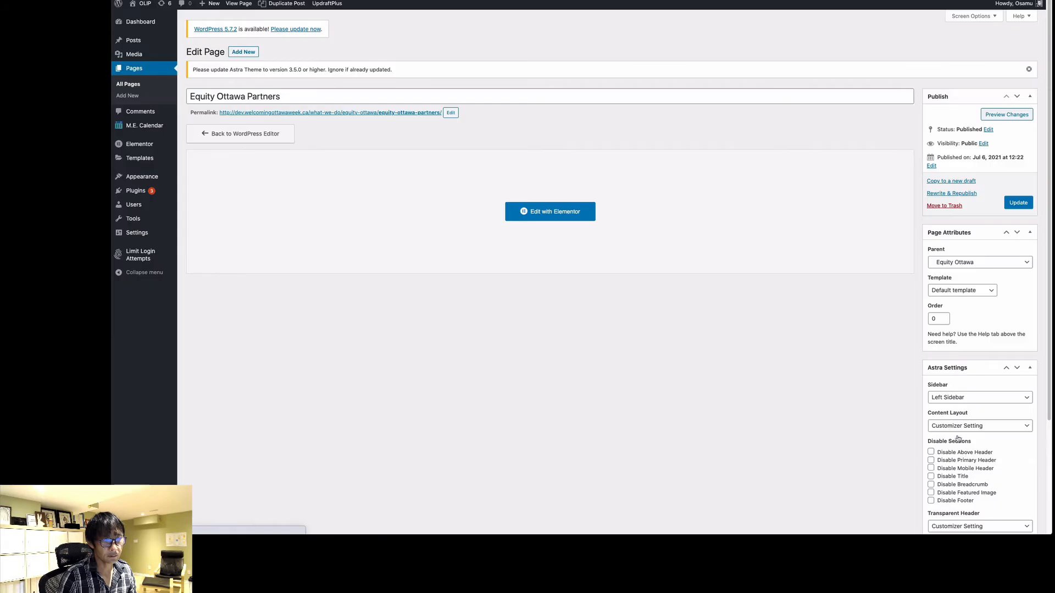
left_click(958, 407)
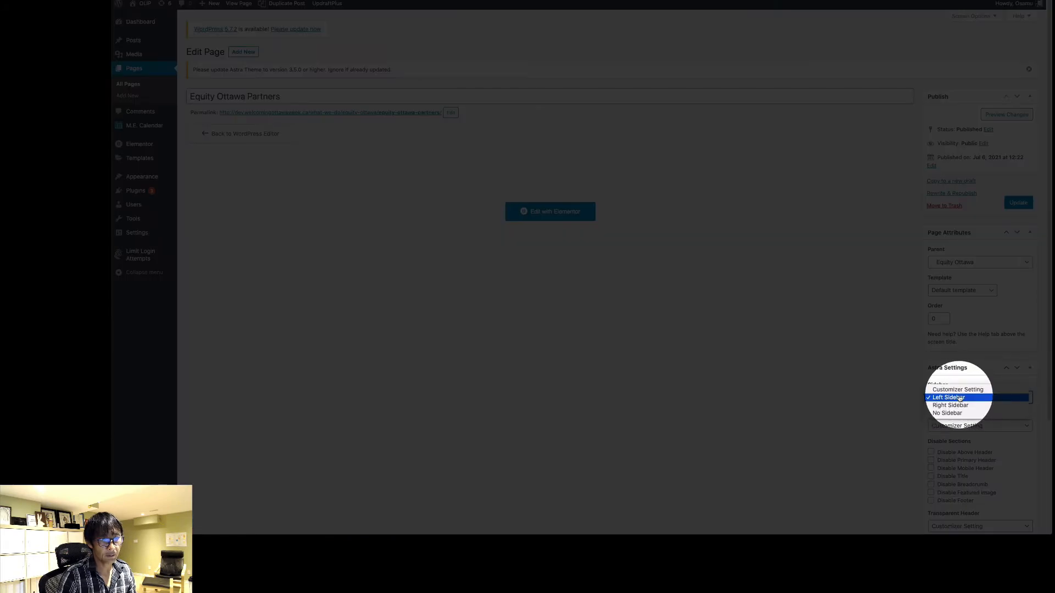
left_click(956, 413)
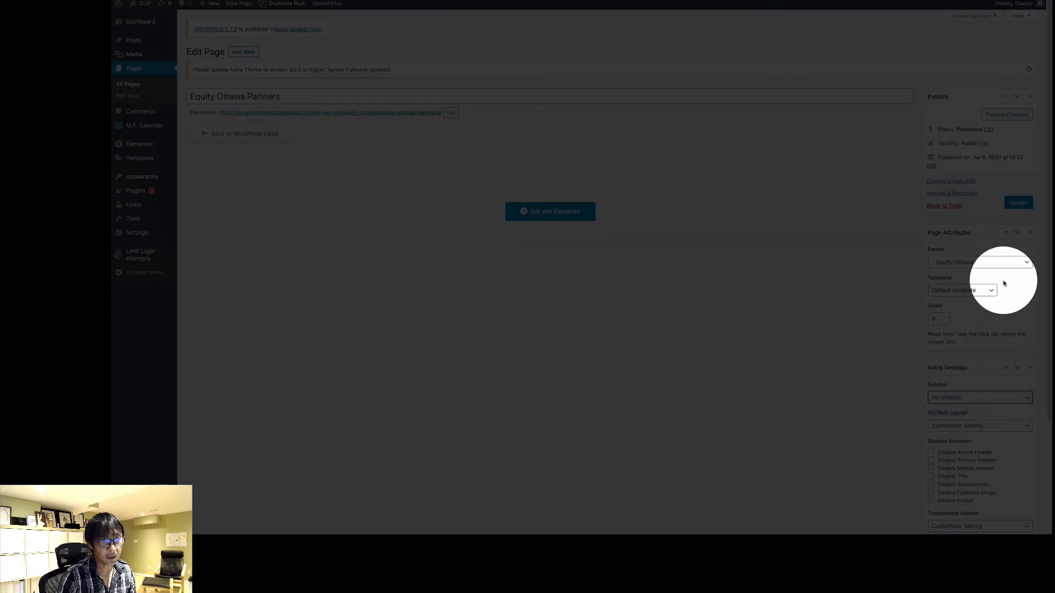
left_click(1017, 203)
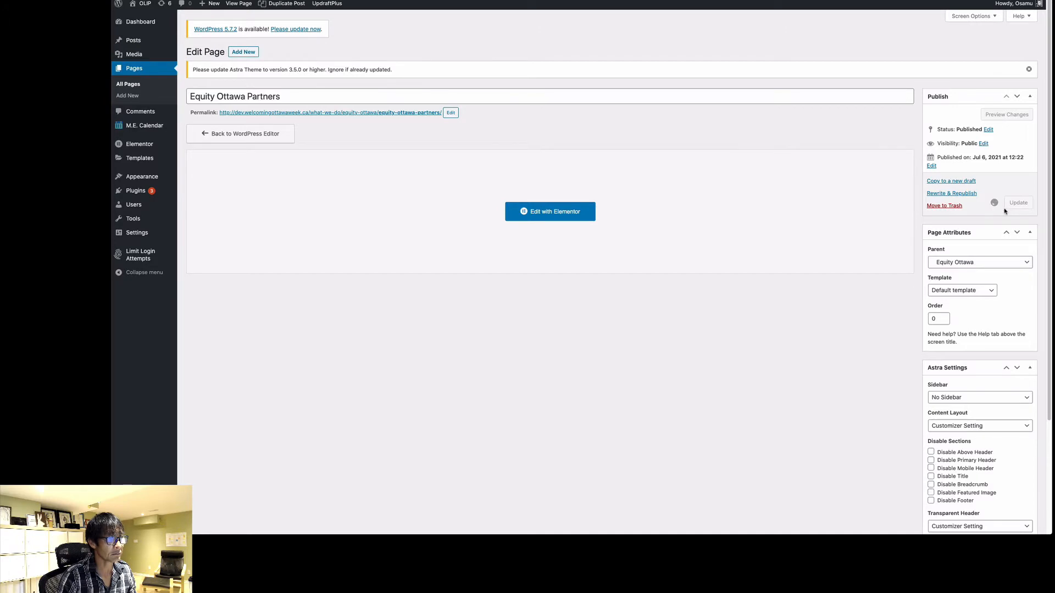
Step: In Elementor, insert a two-column section above the text, narrow its left column, and move the text block into the right column
left_click(554, 235)
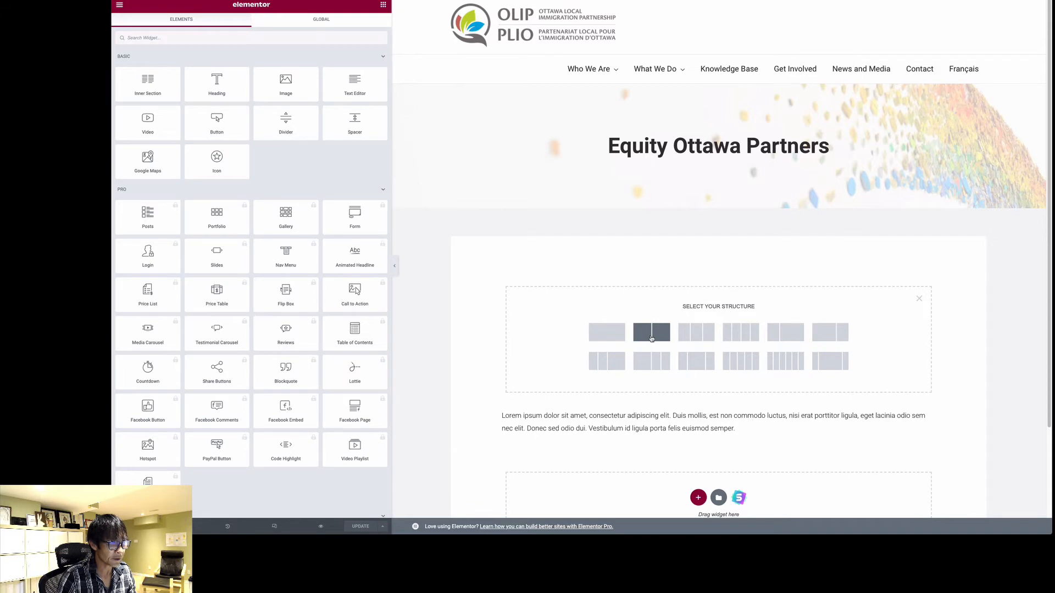
left_click(651, 333)
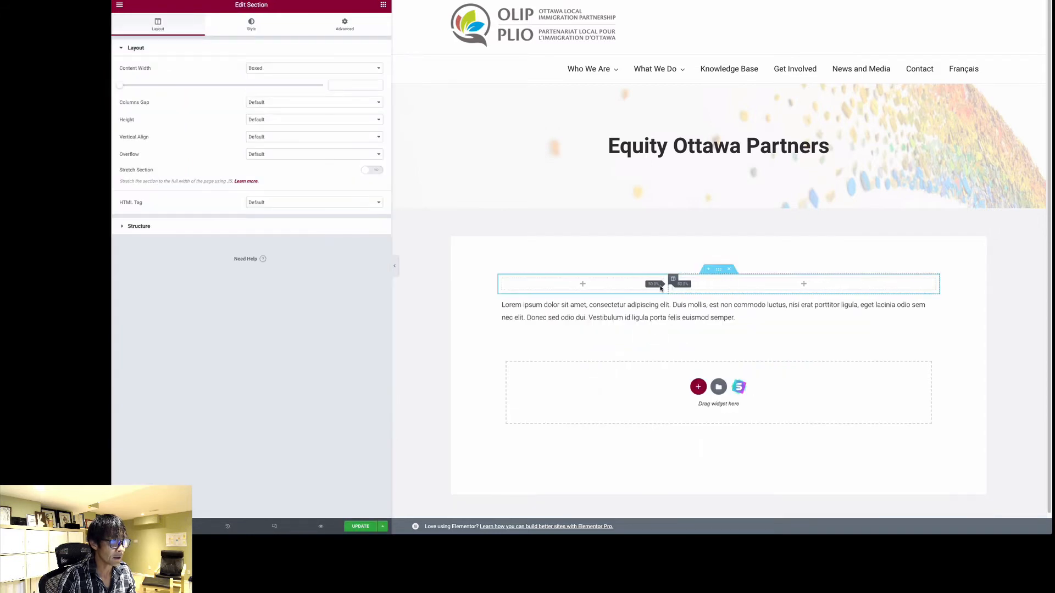
left_click_drag(661, 287, 637, 287)
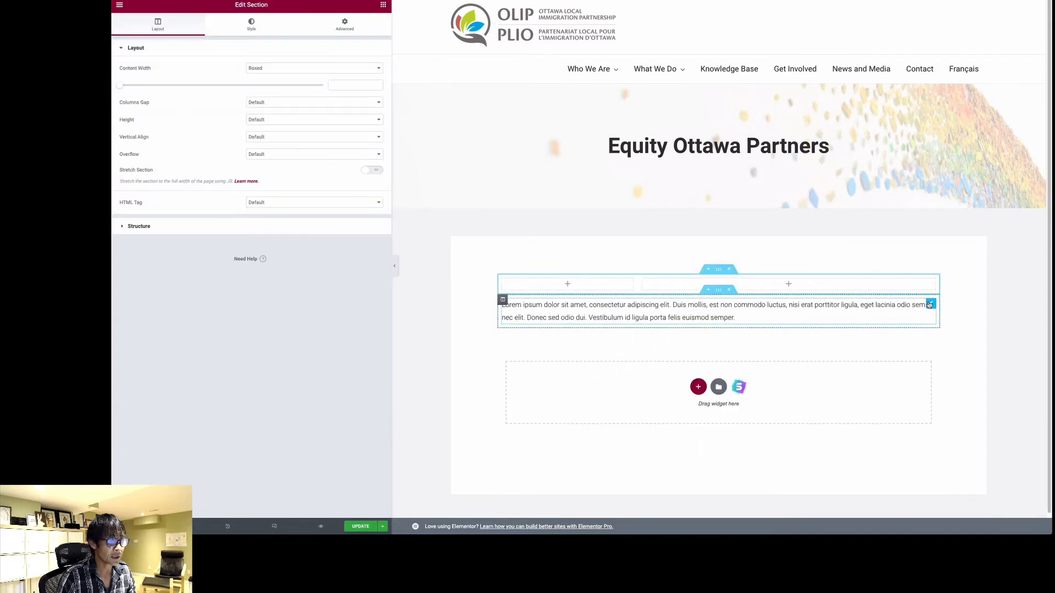
left_click_drag(930, 304, 786, 314)
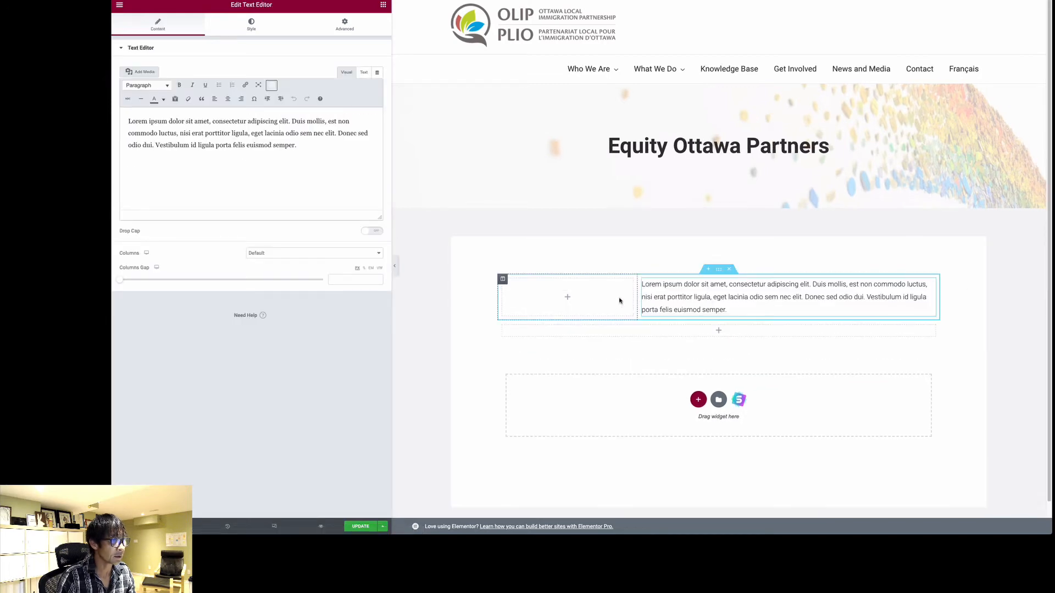
Step: Search the widgets for "navi" and place a Navigation Menu widget in the section's empty left column
left_click(568, 296)
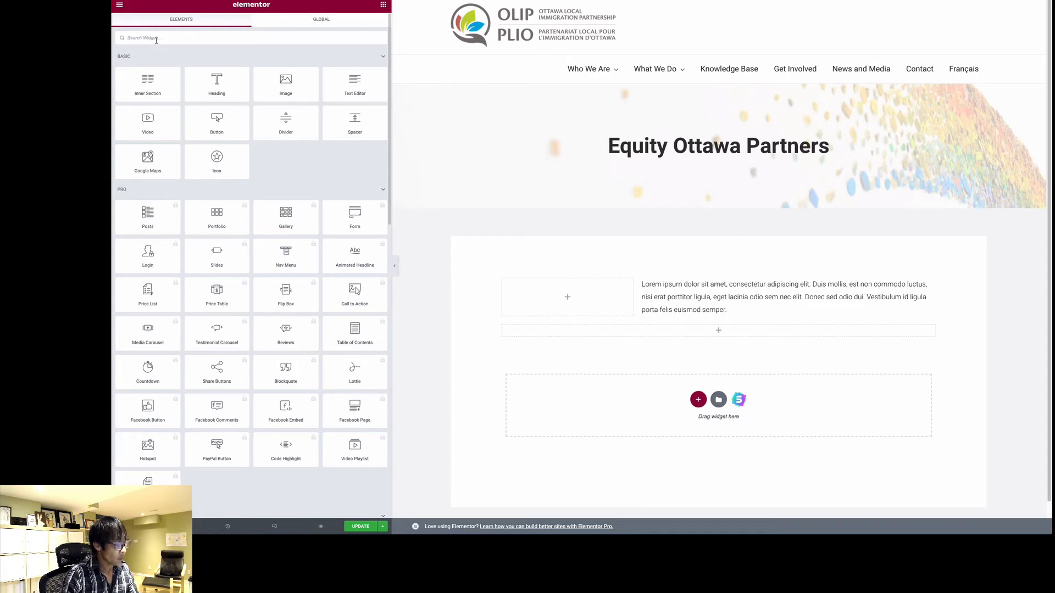
left_click(156, 38)
type("na")
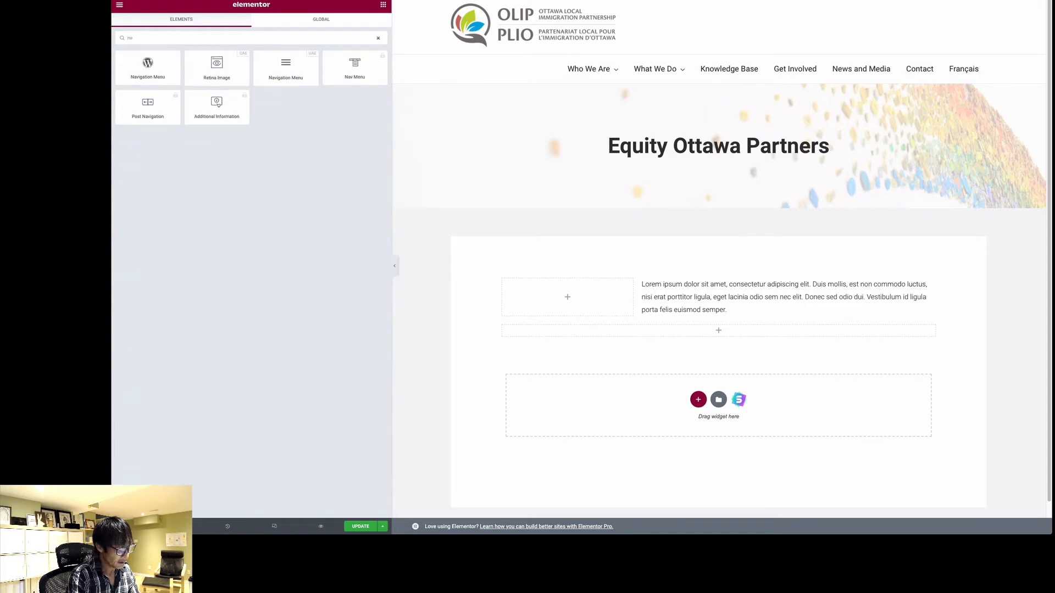
type("vi")
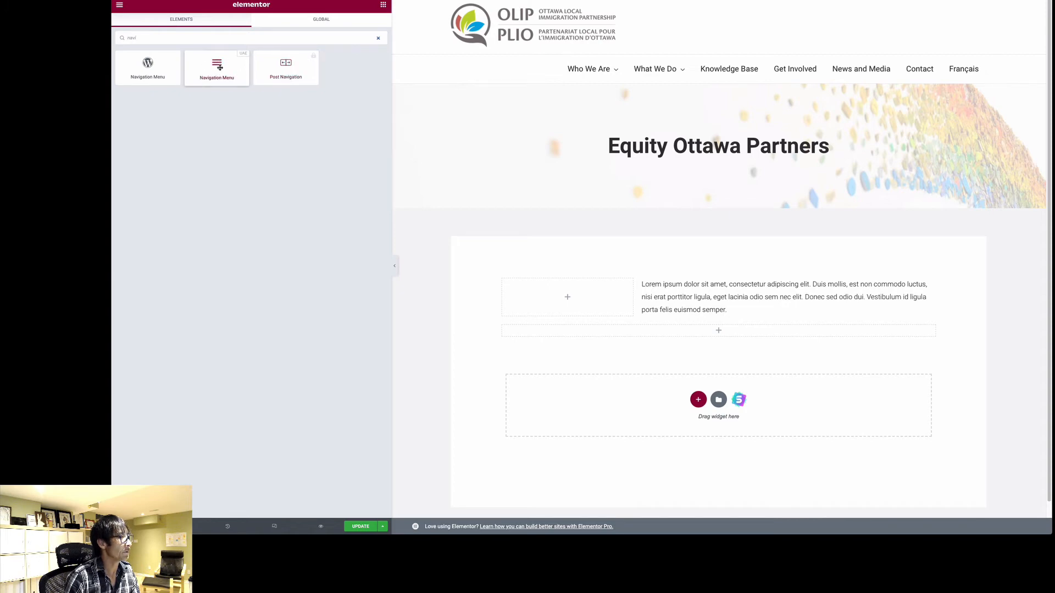
left_click_drag(218, 63, 575, 301)
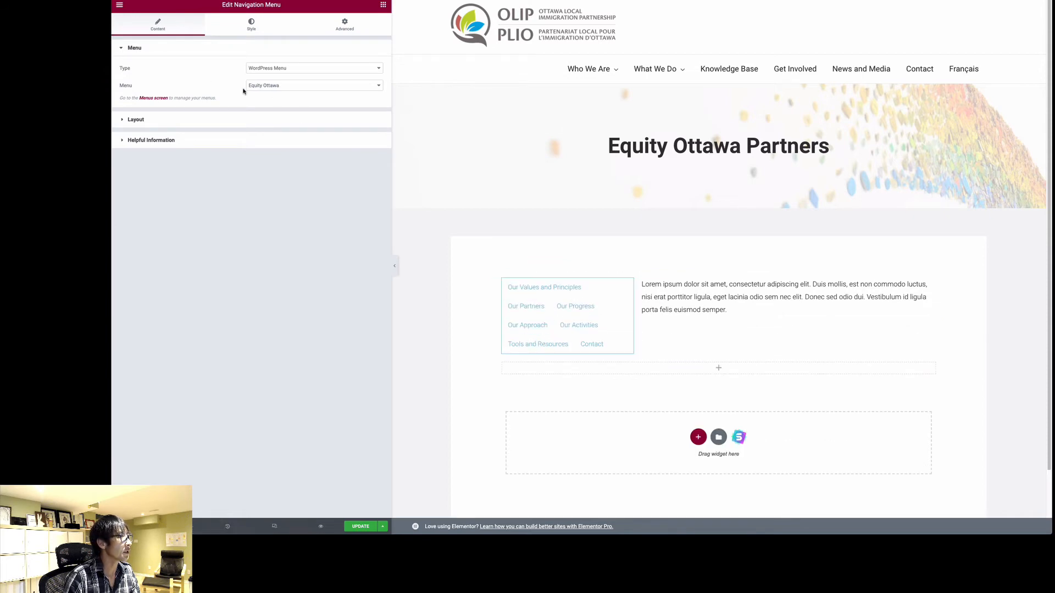
Step: Choose Equity Ottawa as the widget's menu and set its layout to Vertical
left_click(277, 87)
left_click(266, 86)
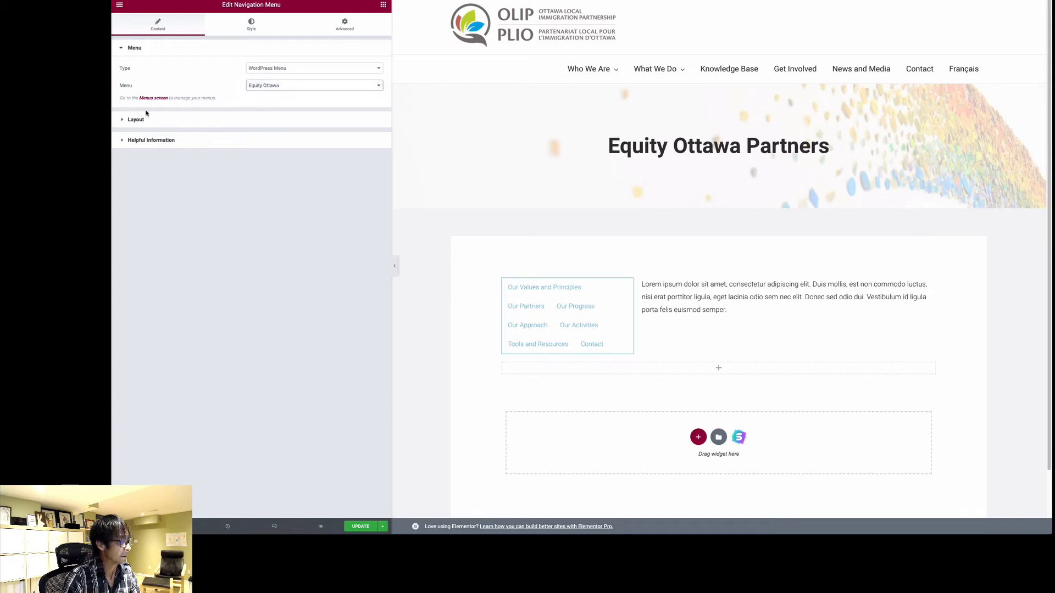
left_click(128, 120)
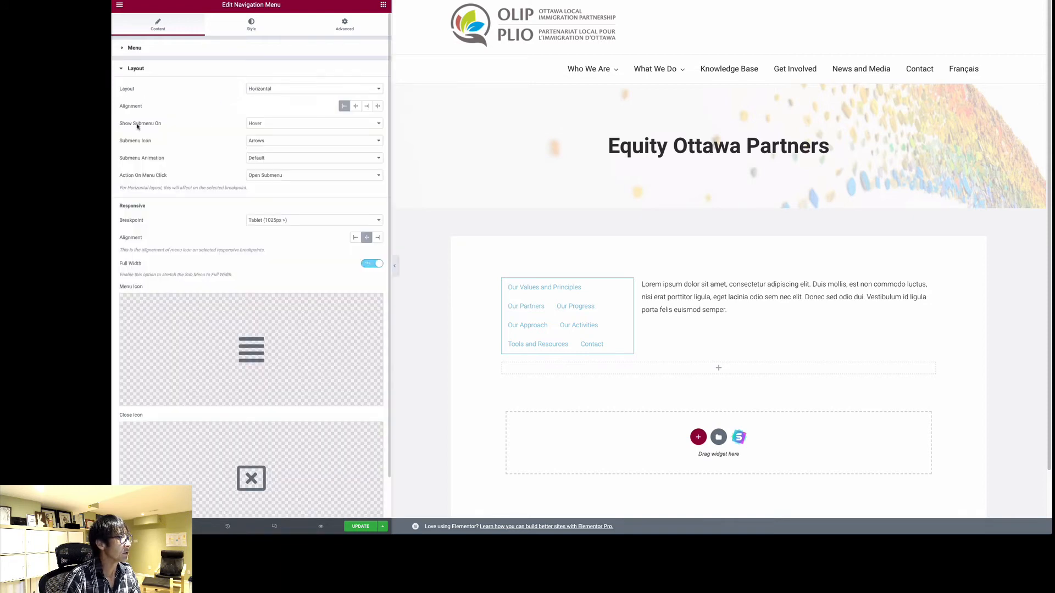
left_click(259, 90)
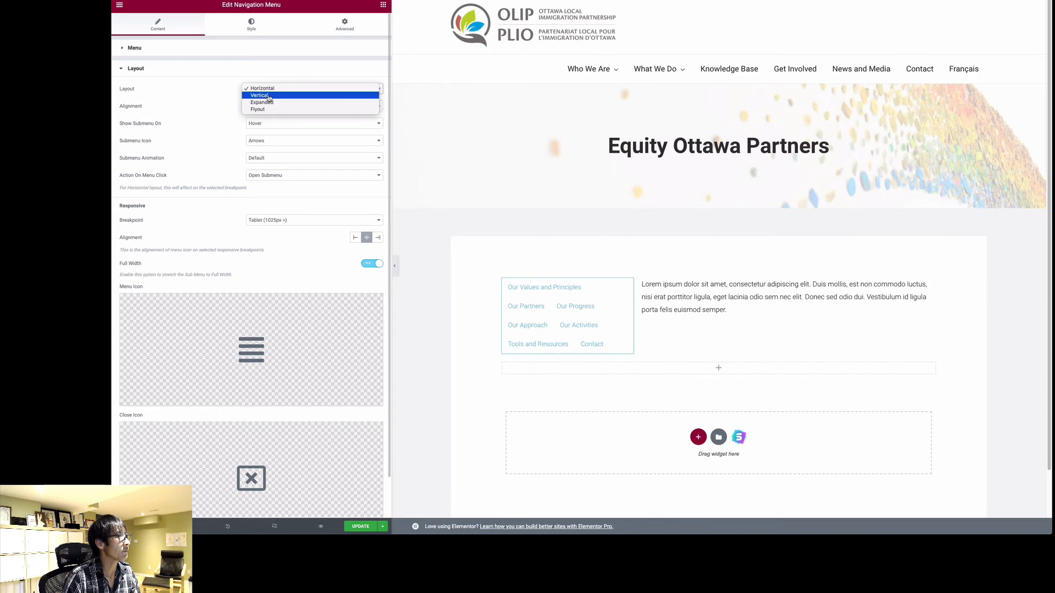
left_click(260, 96)
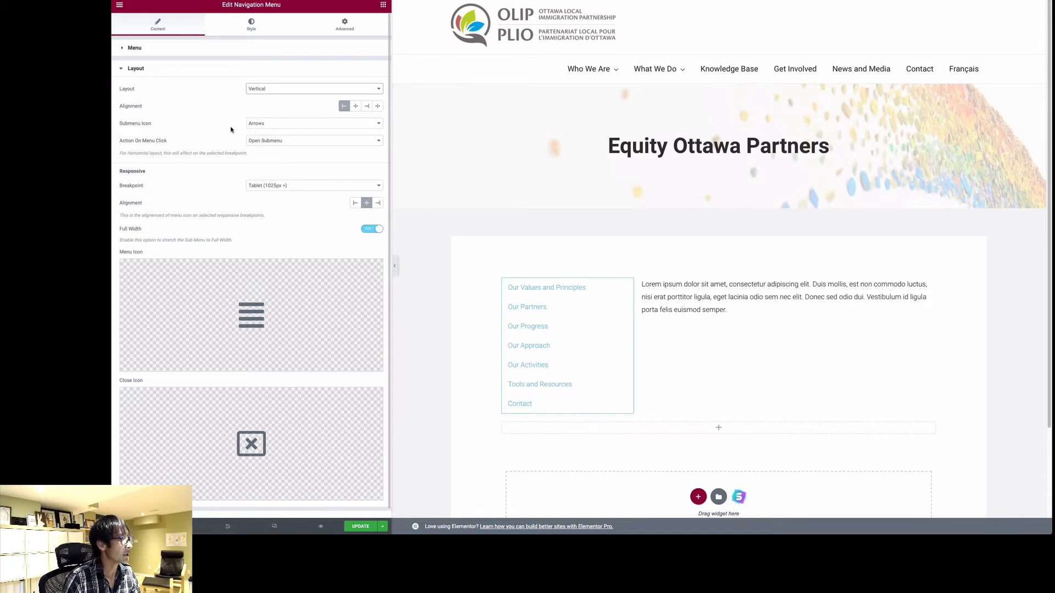
left_click(295, 144)
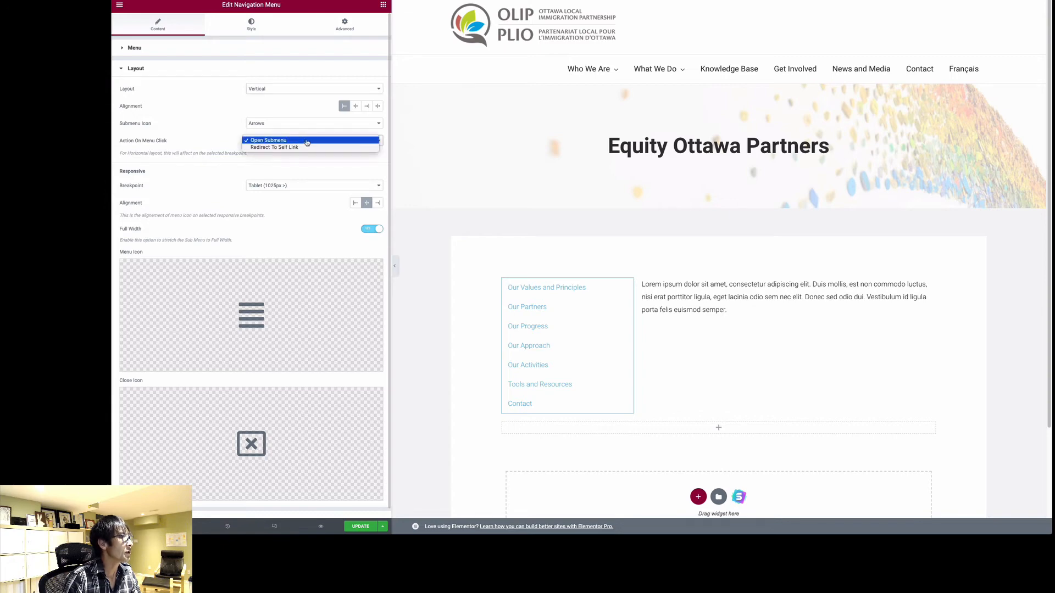
left_click(293, 141)
scroll(222, 205, "down", 1)
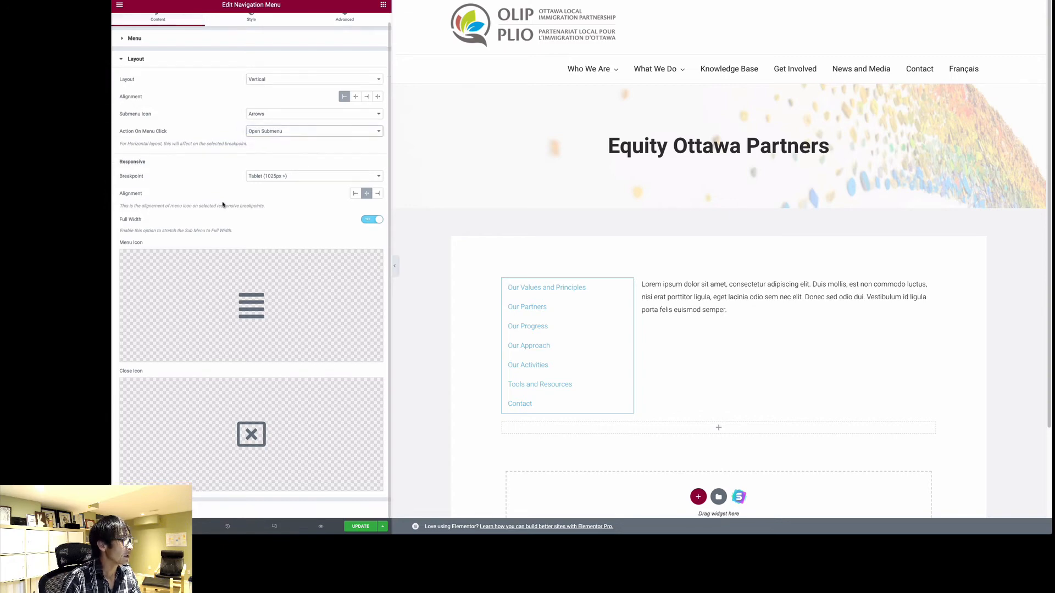
mouse_move(263, 265)
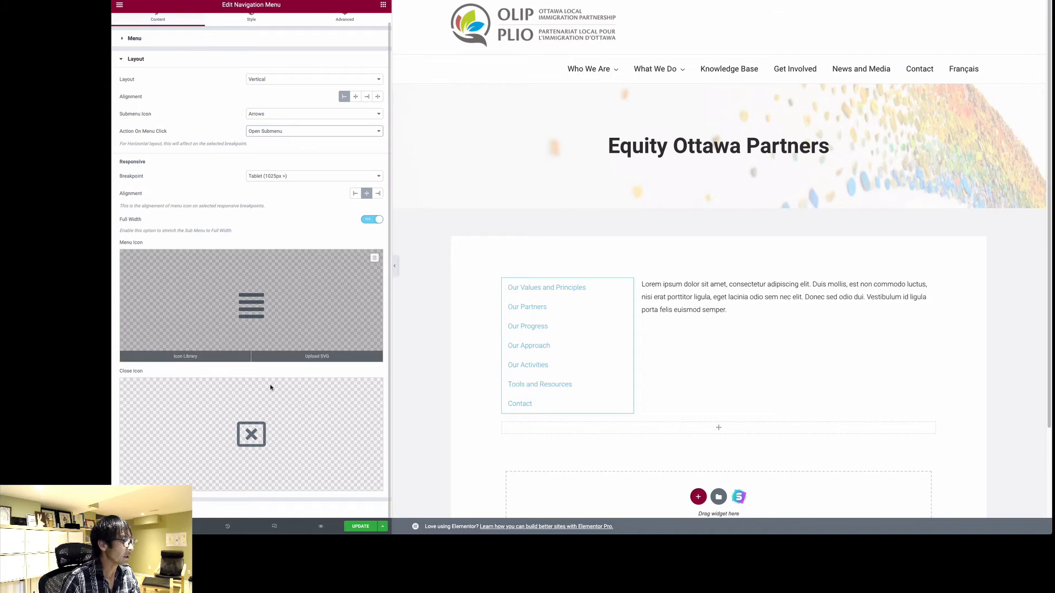
scroll(295, 374, "up", 1)
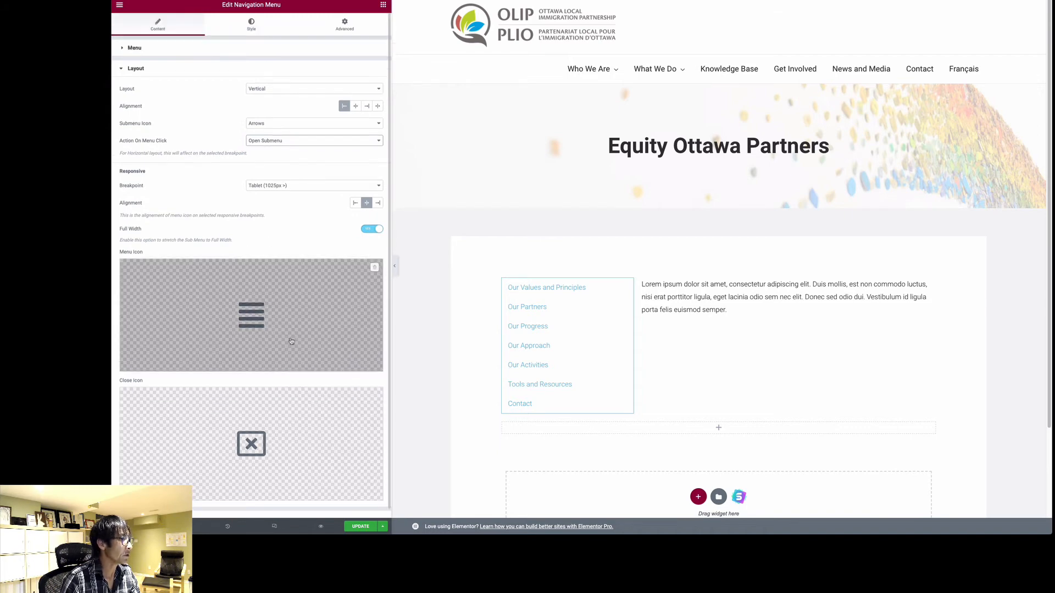
Step: Style the main menu with horizontal padding 15, vertical padding 16, and the Primary Headline global font
left_click(253, 26)
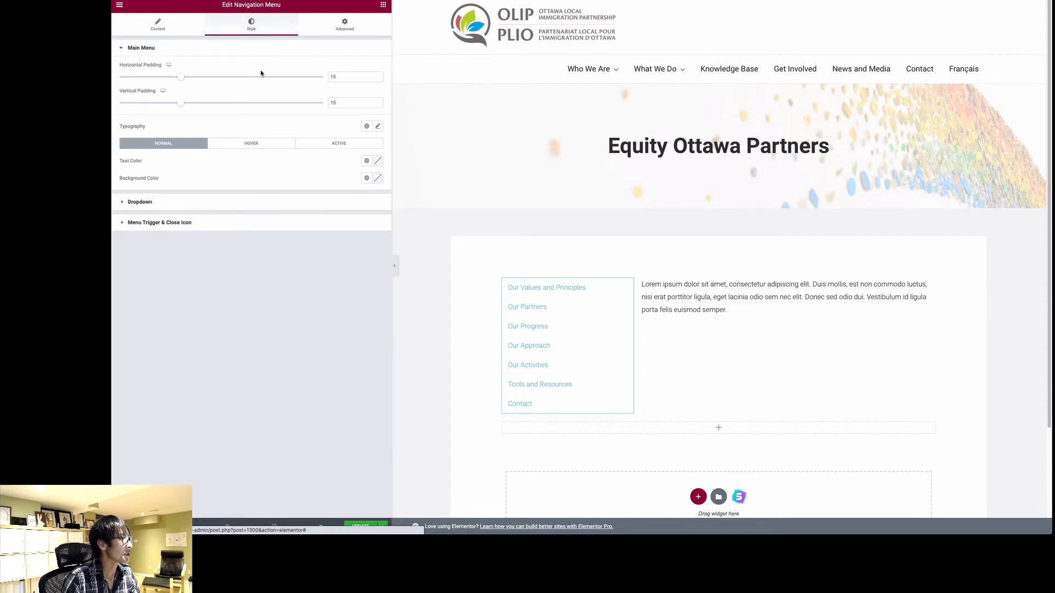
left_click_drag(184, 78, 191, 81)
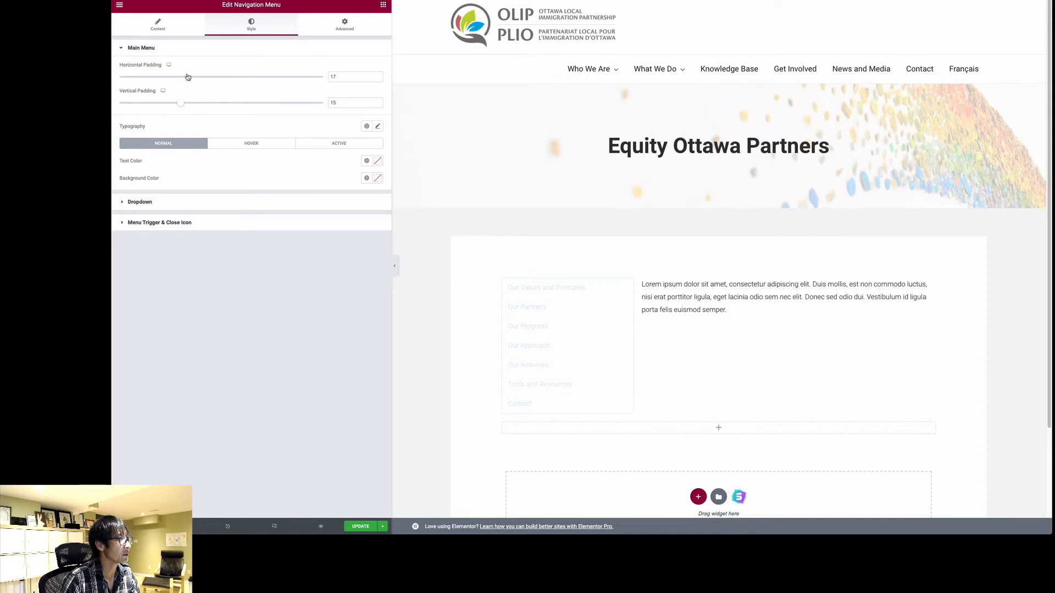
left_click_drag(188, 77, 181, 76)
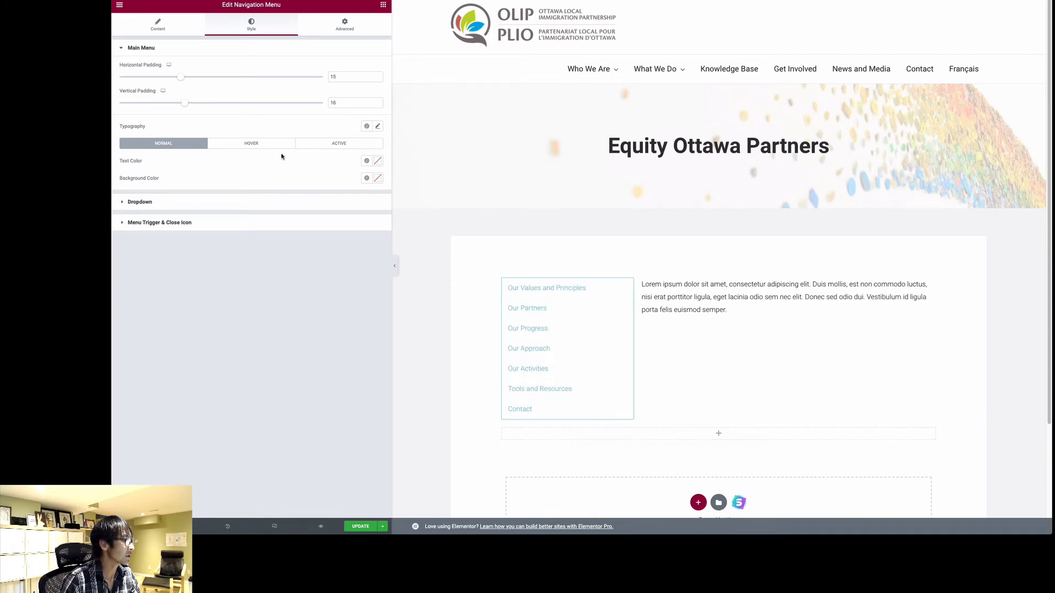
left_click(367, 127)
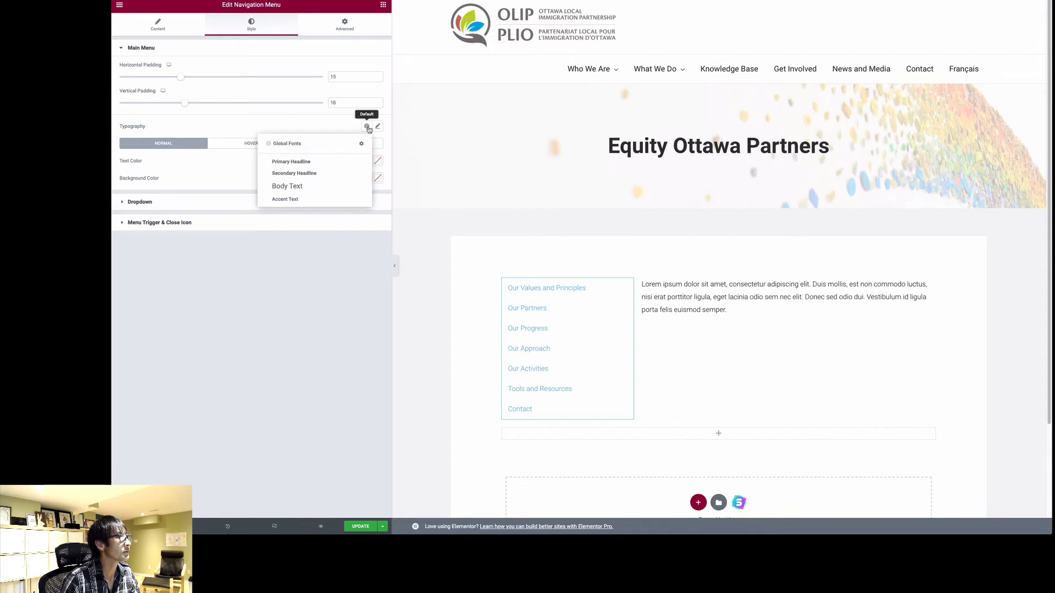
left_click(292, 162)
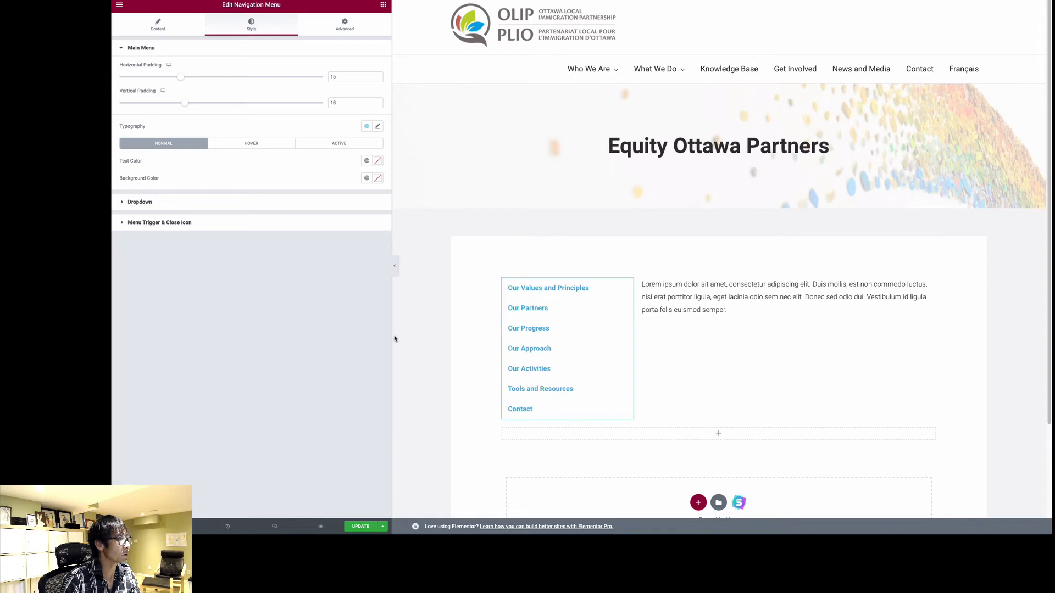
left_click(130, 205)
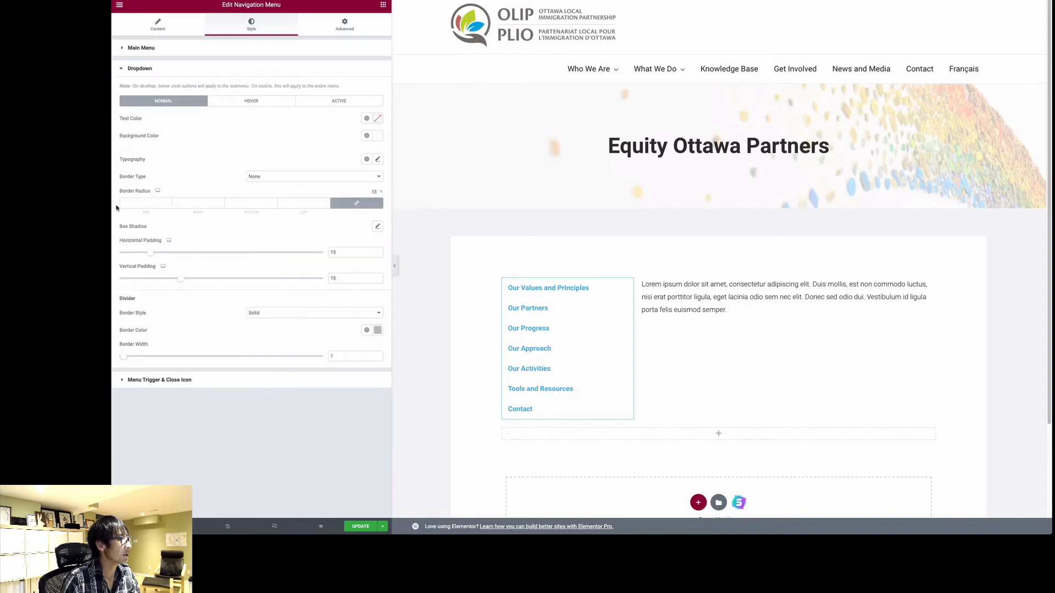
left_click(123, 70)
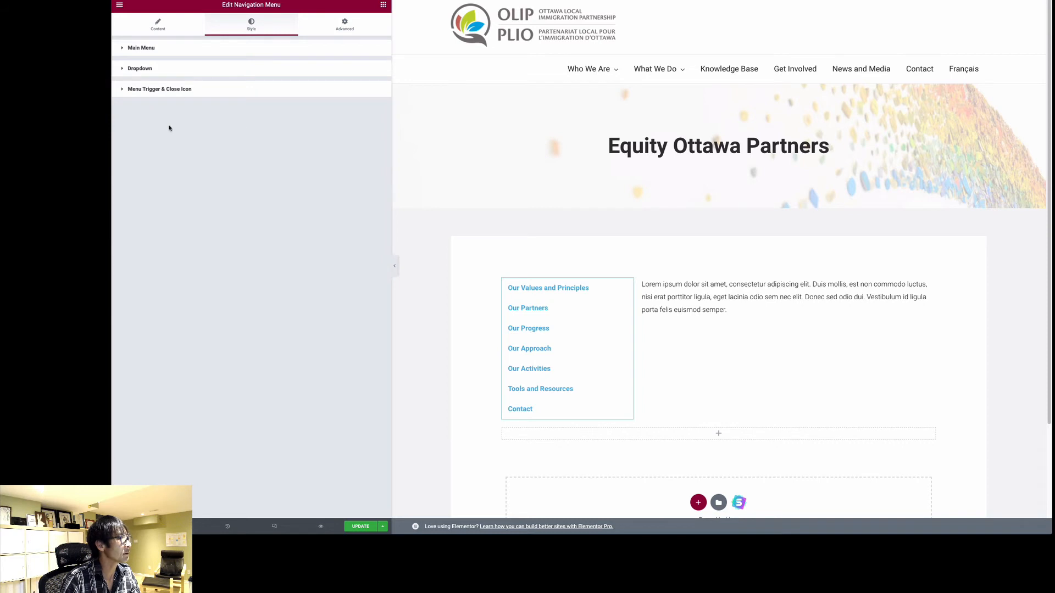
left_click(174, 89)
left_click(123, 93)
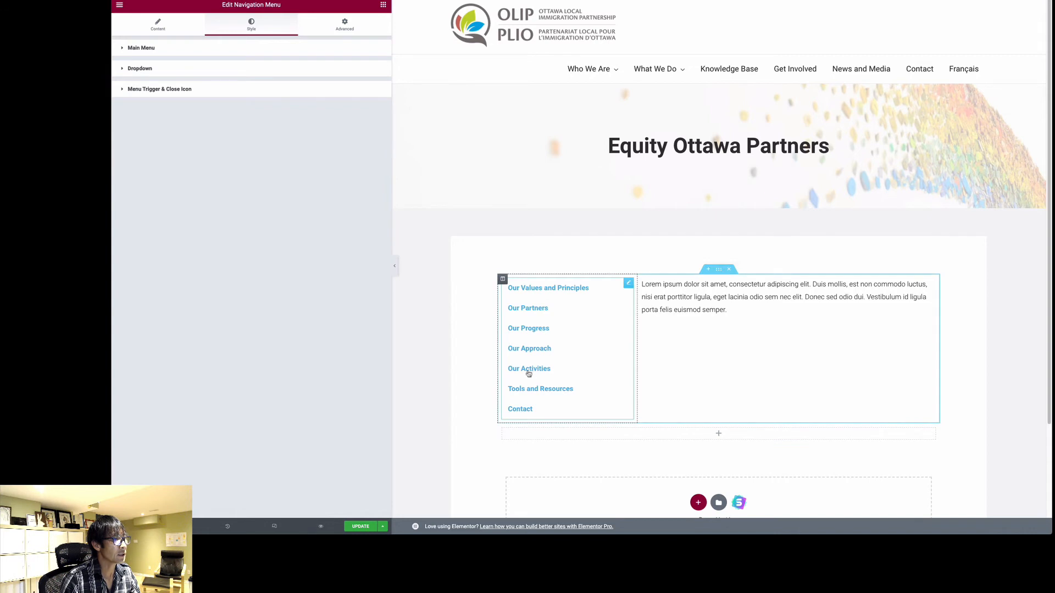
Step: Place a Heading widget above the navigation menu and set its title to "Equity Ottawa"
left_click(383, 7)
left_click_drag(220, 82, 532, 280)
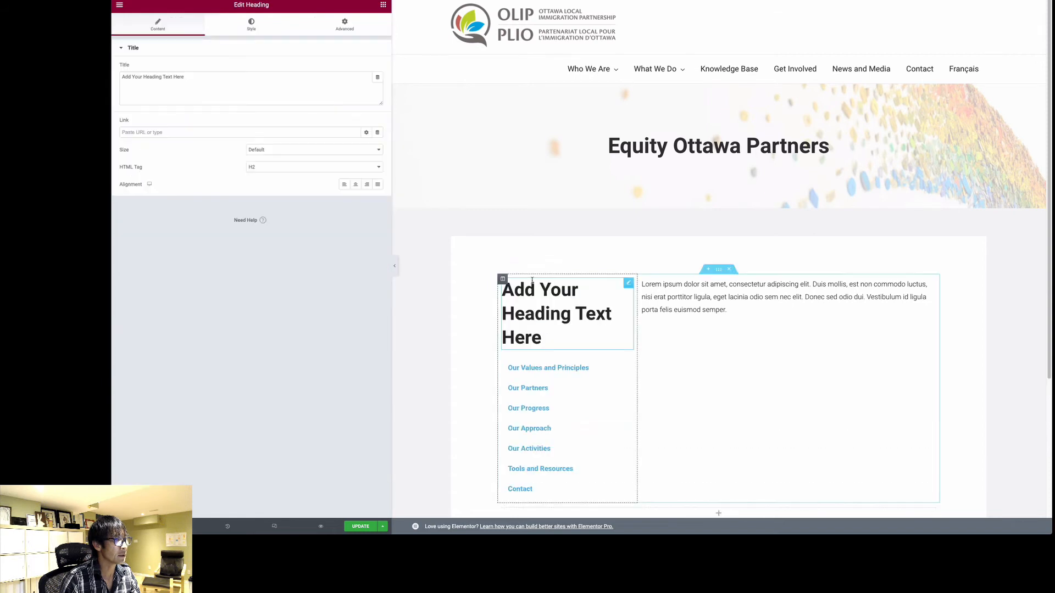
left_click_drag(217, 74, 107, 80)
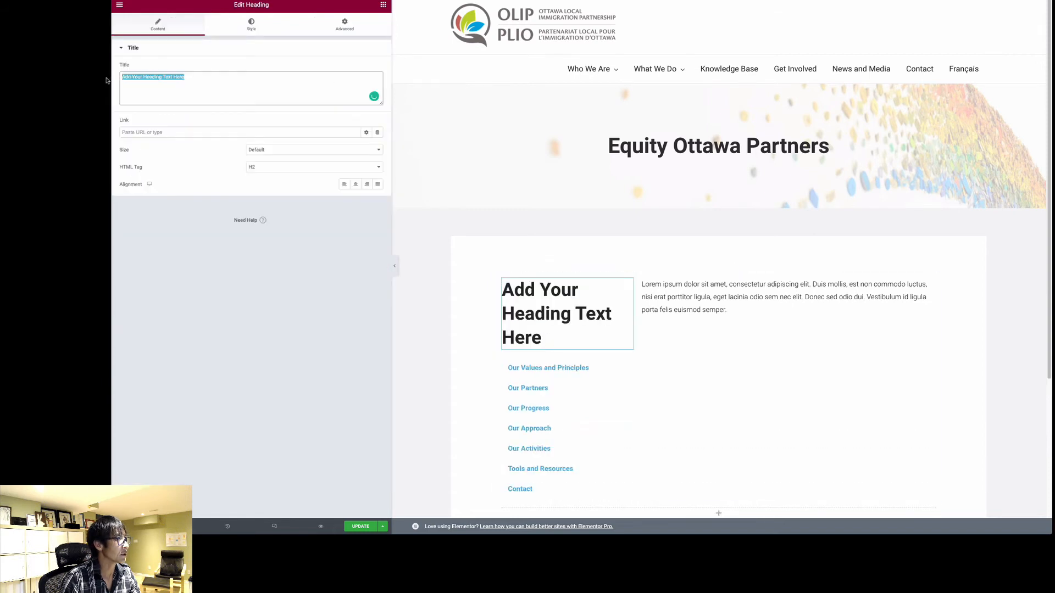
type("Equityu")
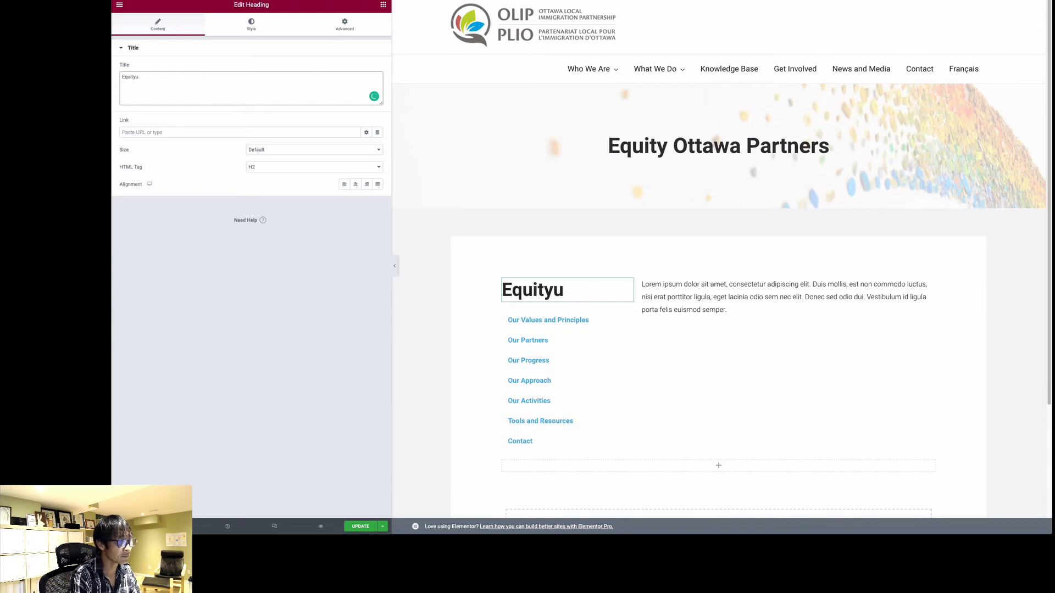
key("BackSpace")
type("O")
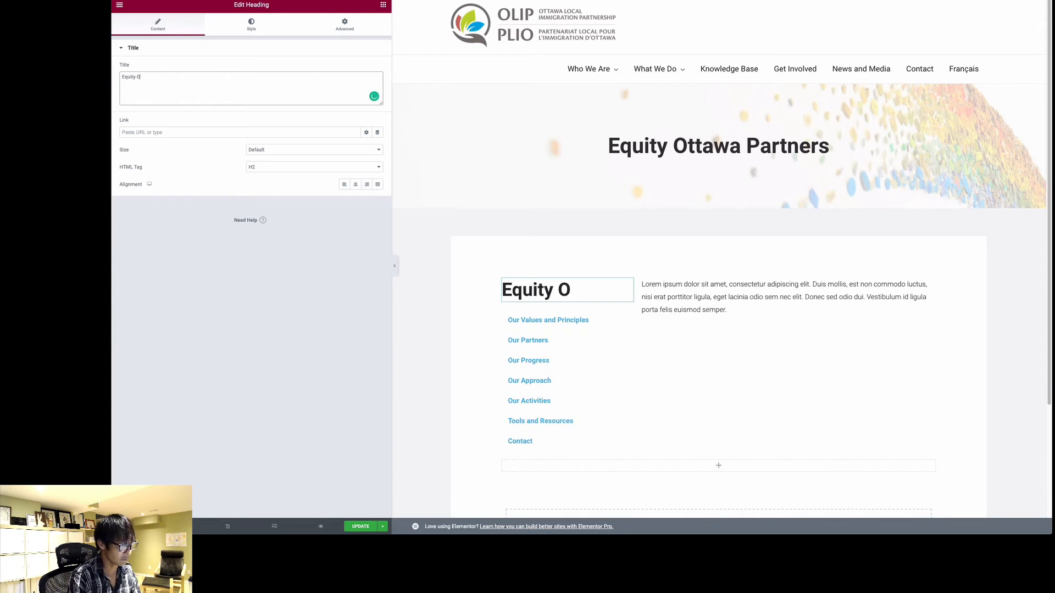
type("ttawa")
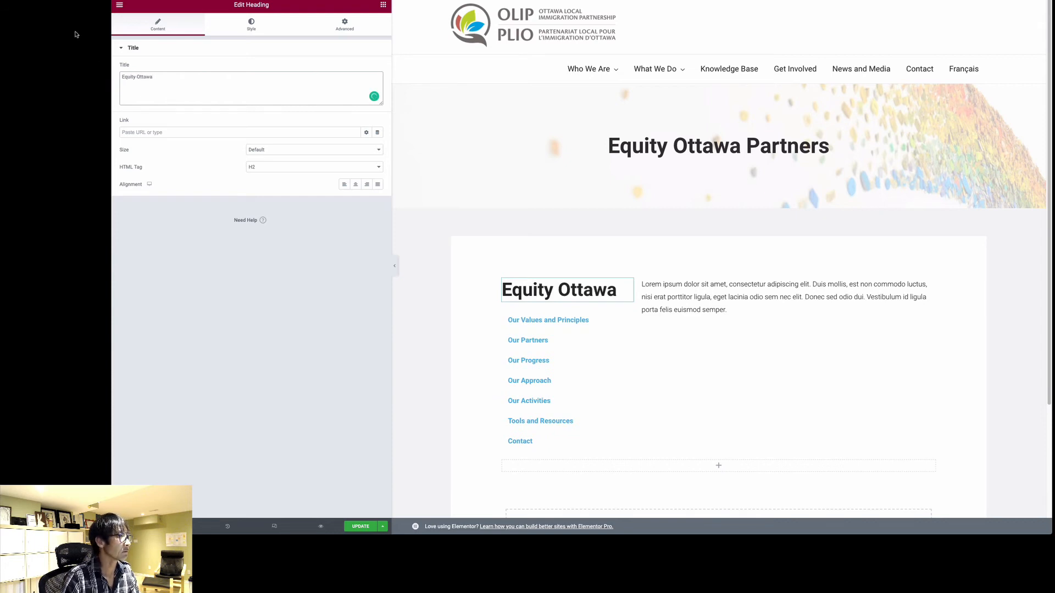
Step: Set the Equity Ottawa heading's HTML tag to H4
left_click(278, 168)
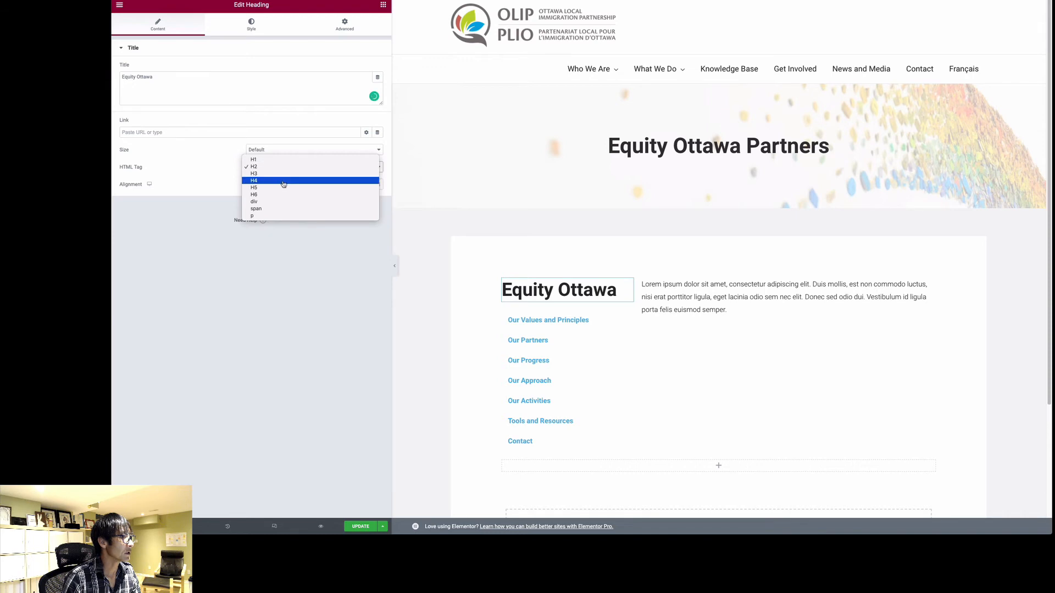
left_click(284, 184)
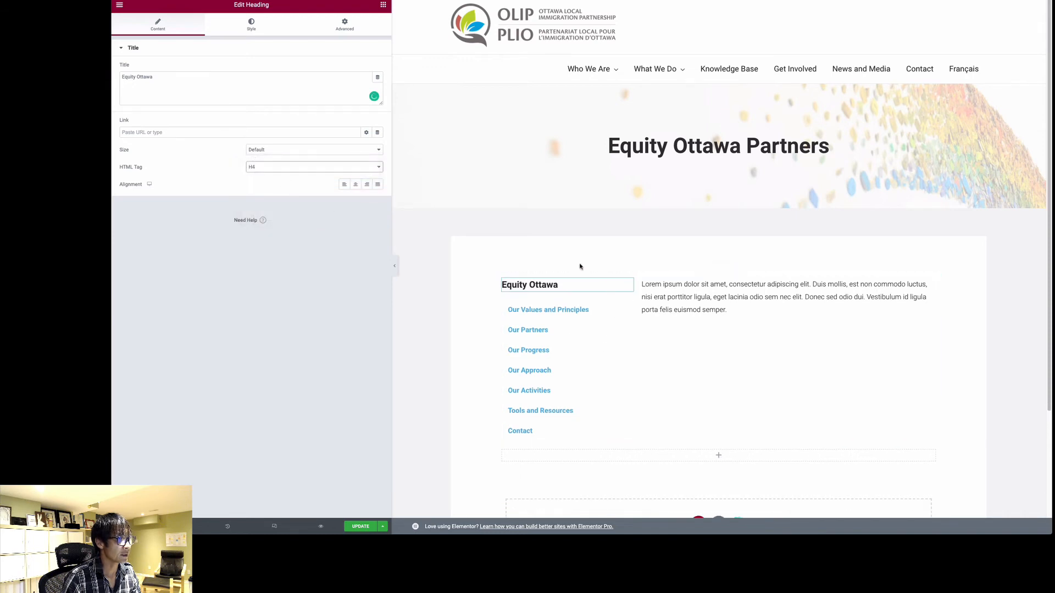
scroll(559, 248, "down", 1)
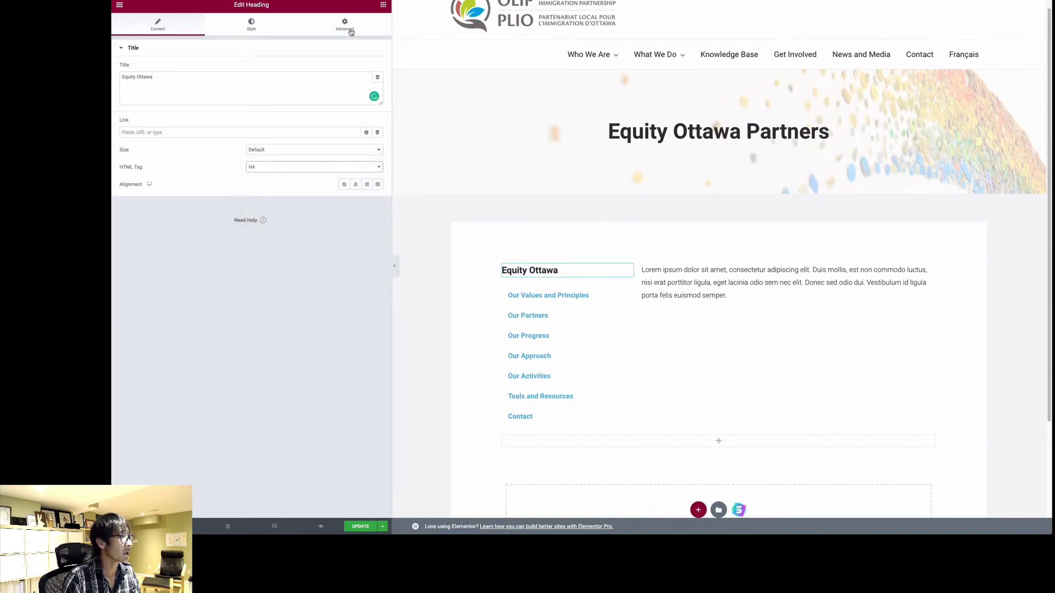
Step: Insert a Divider widget between the Equity Ottawa heading and the navigation menu, and set its width to 72%
left_click(383, 6)
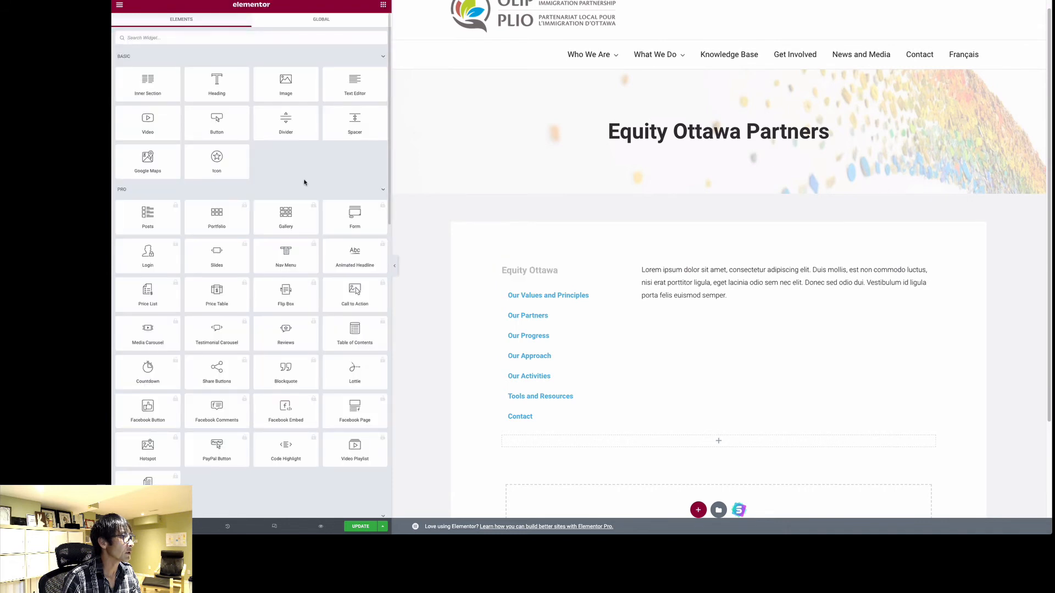
left_click_drag(286, 119, 534, 292)
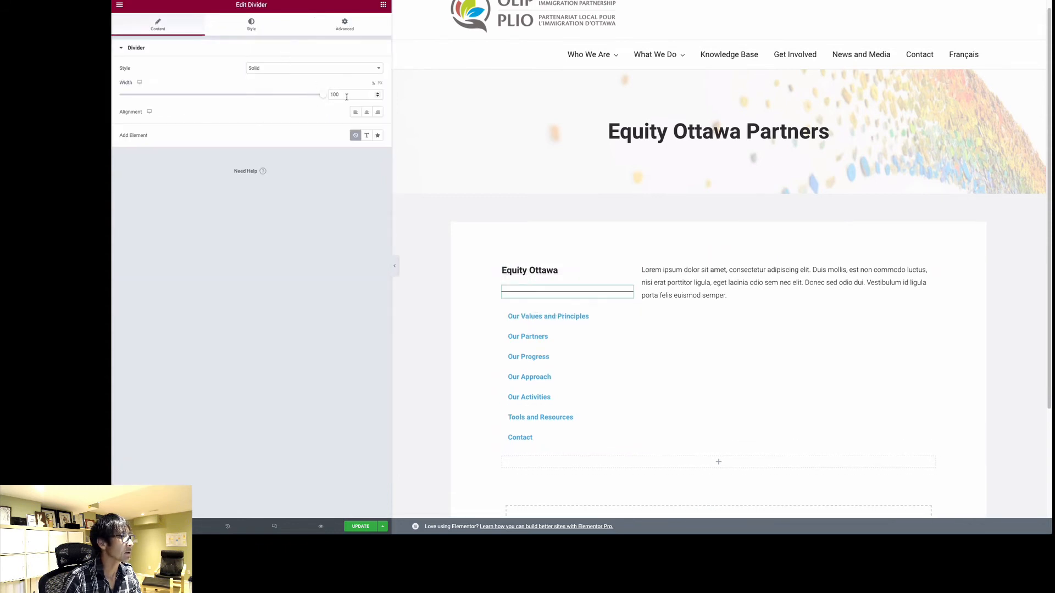
left_click_drag(324, 98, 267, 101)
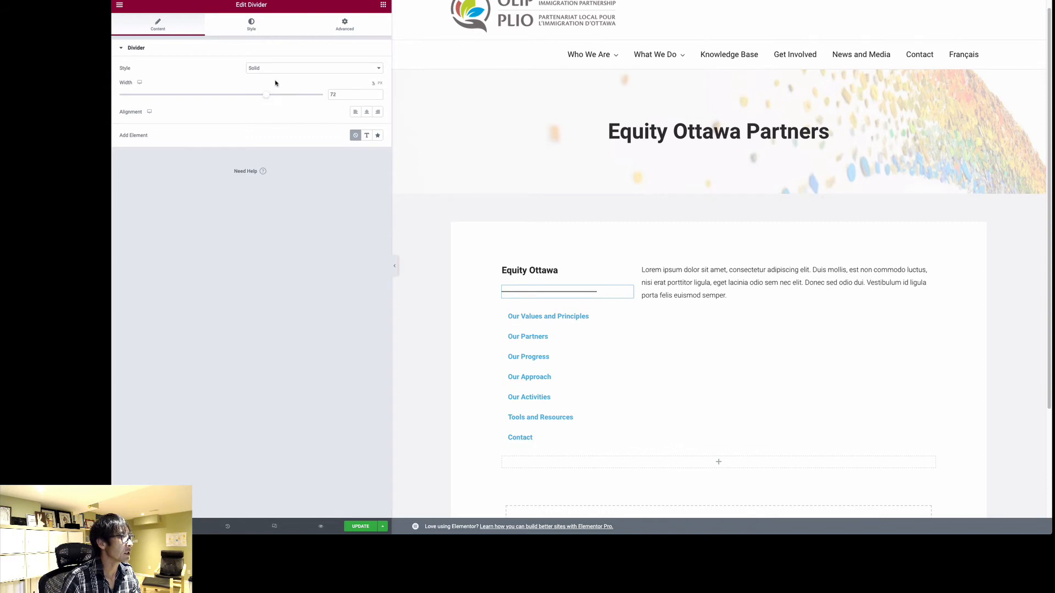
Step: Set the divider's weight to 2.2 and update the Equity Ottawa Partners page
left_click(253, 26)
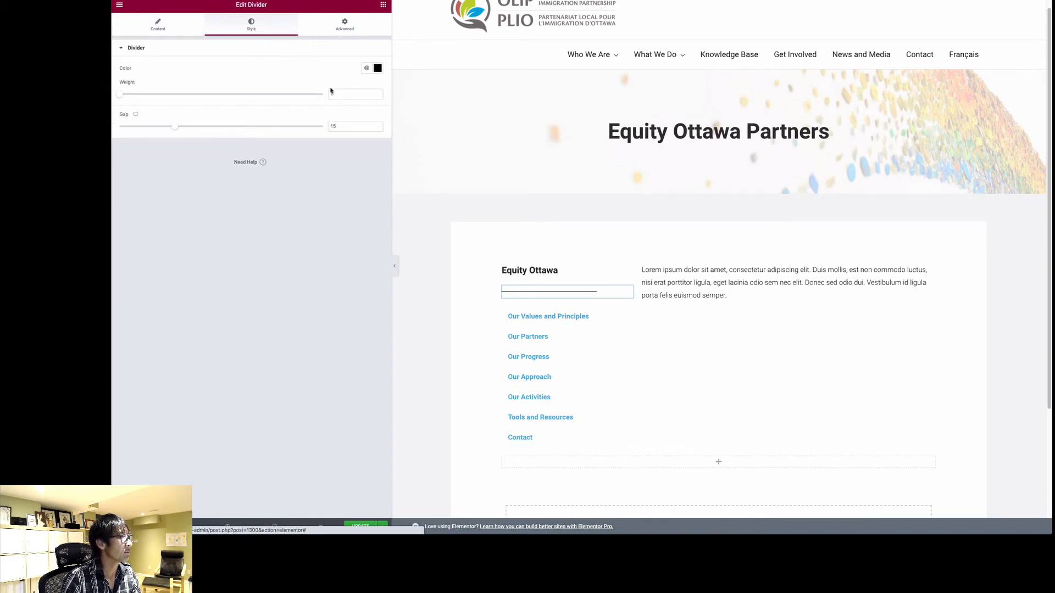
left_click_drag(122, 97, 132, 97)
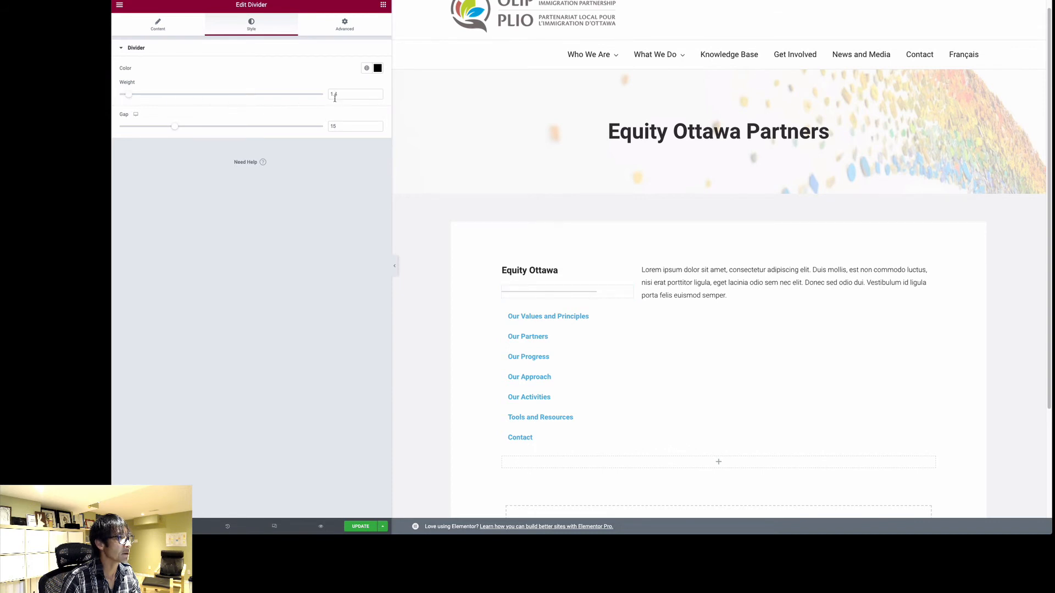
left_click(378, 94)
scroll(589, 271, "down", 1)
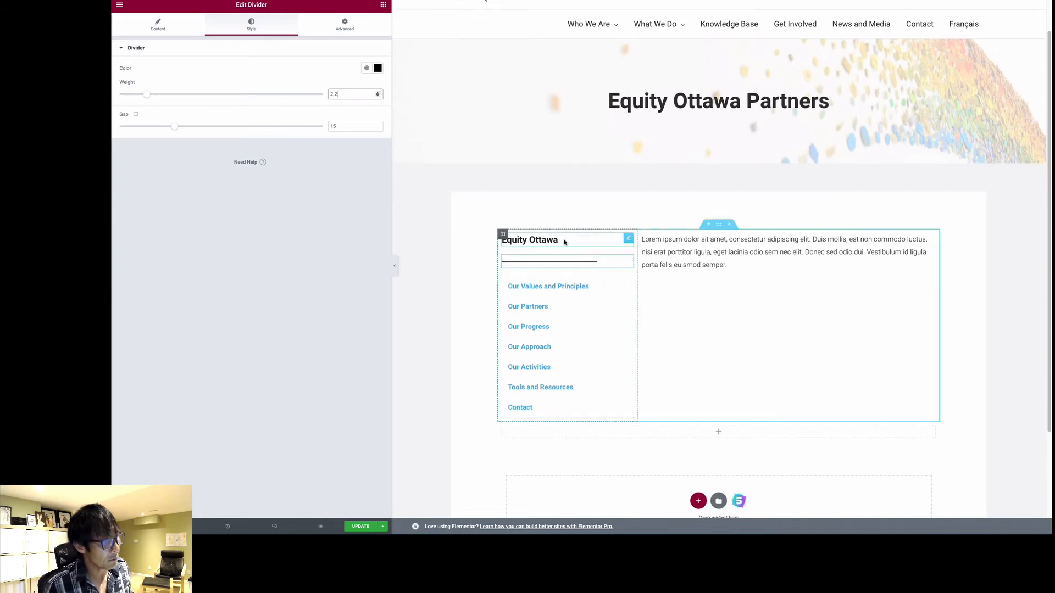
left_click(360, 527)
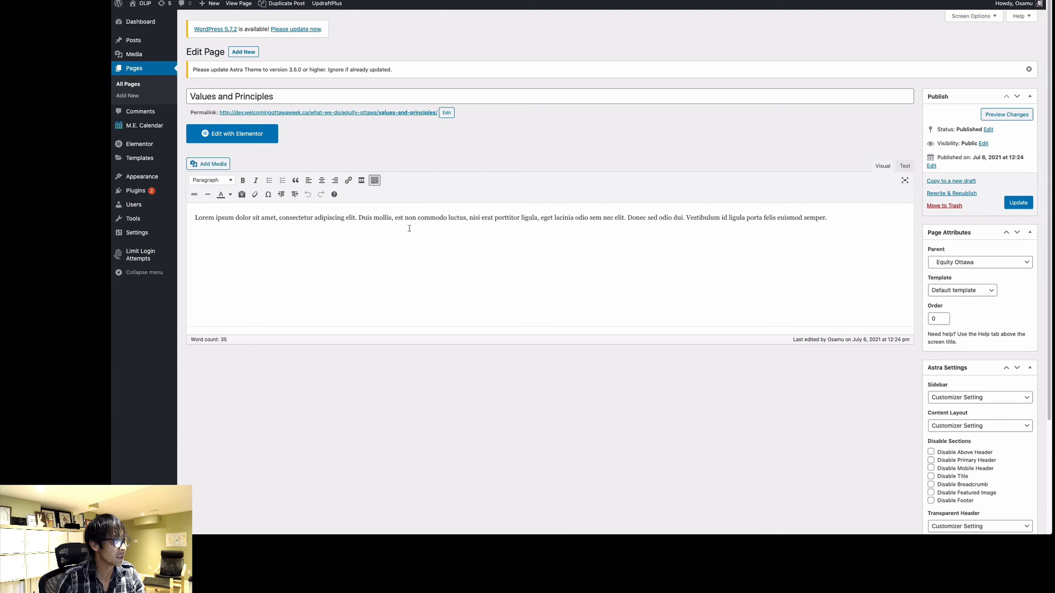
Step: Set the Astra sidebar option of the Values and Principles page to Left Sidebar
left_click(961, 402)
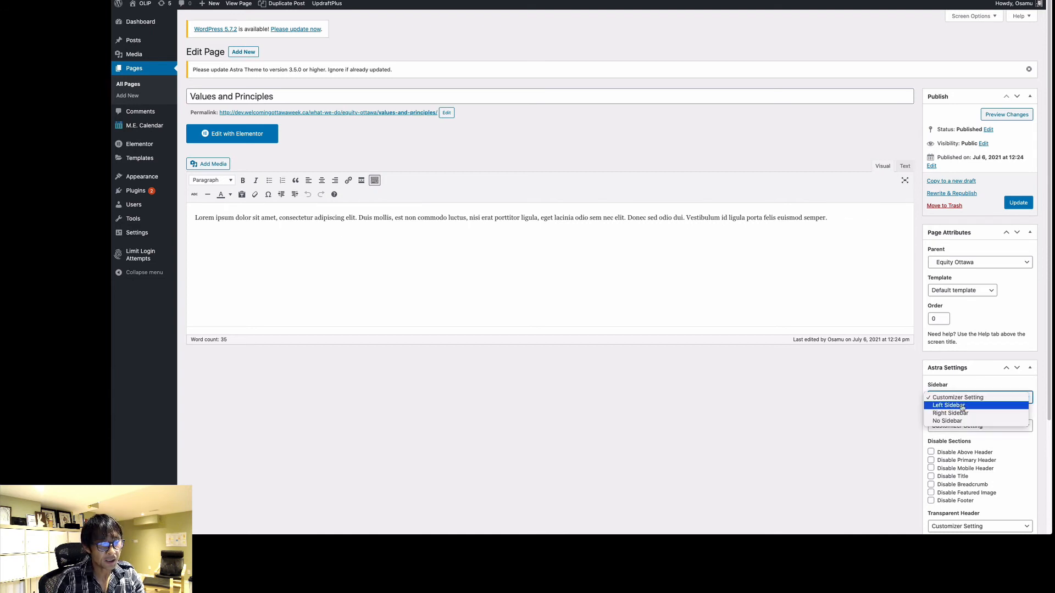
left_click(959, 405)
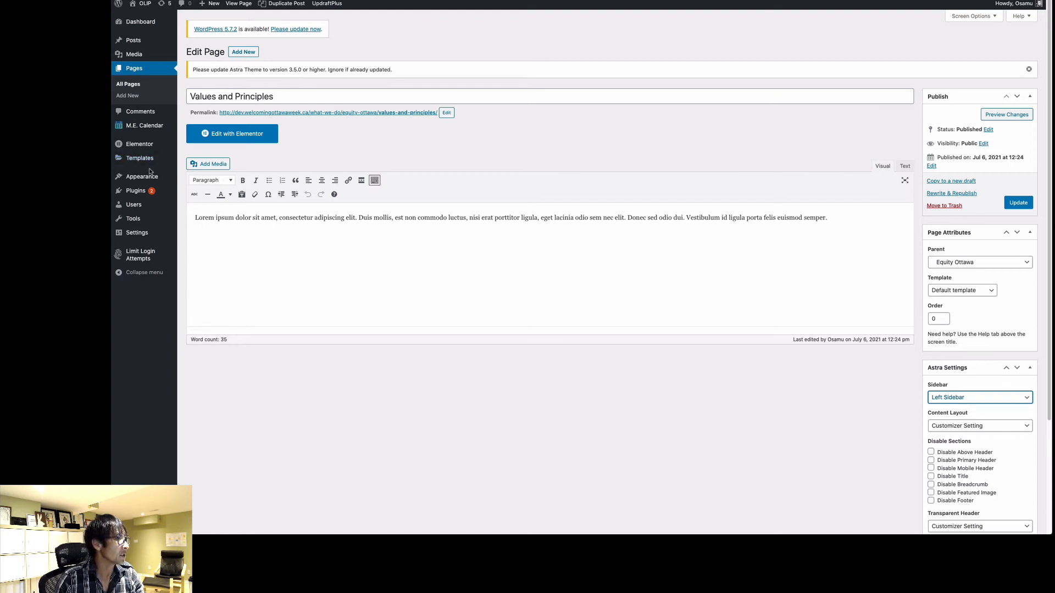
Step: Open the site's Widgets settings in a separate tab and examine which widgets the Main Sidebar contains
mouse_move(151, 176)
right_click(201, 201)
left_click(202, 203)
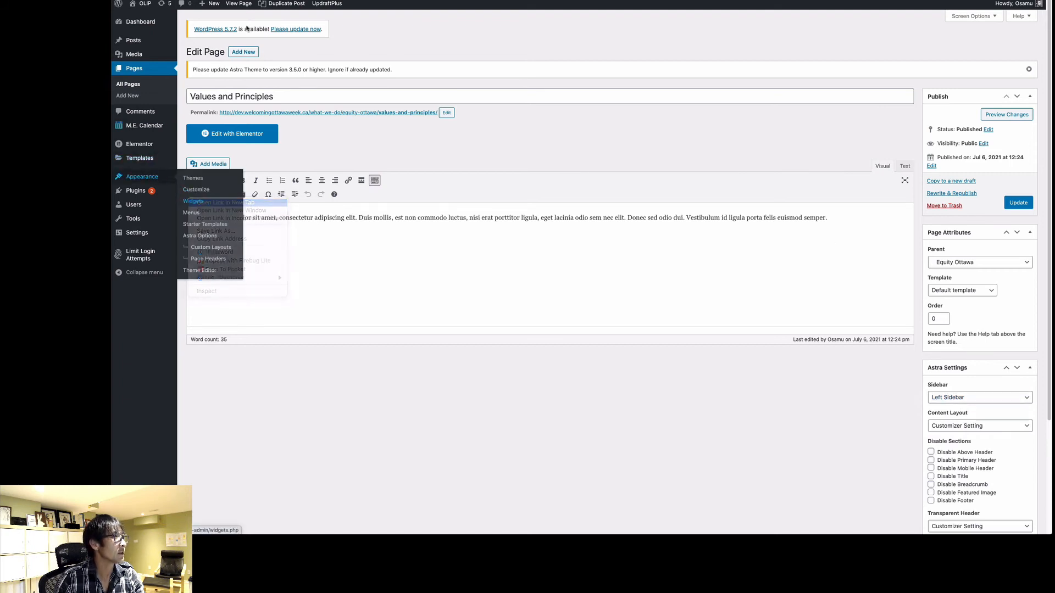
mouse_move(283, 4)
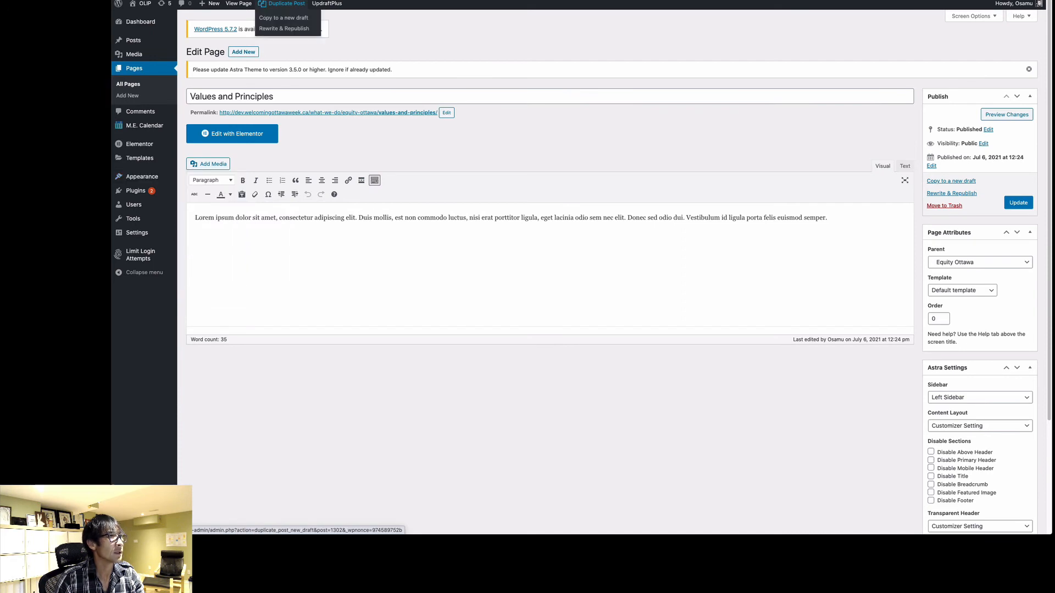
left_click(283, 18)
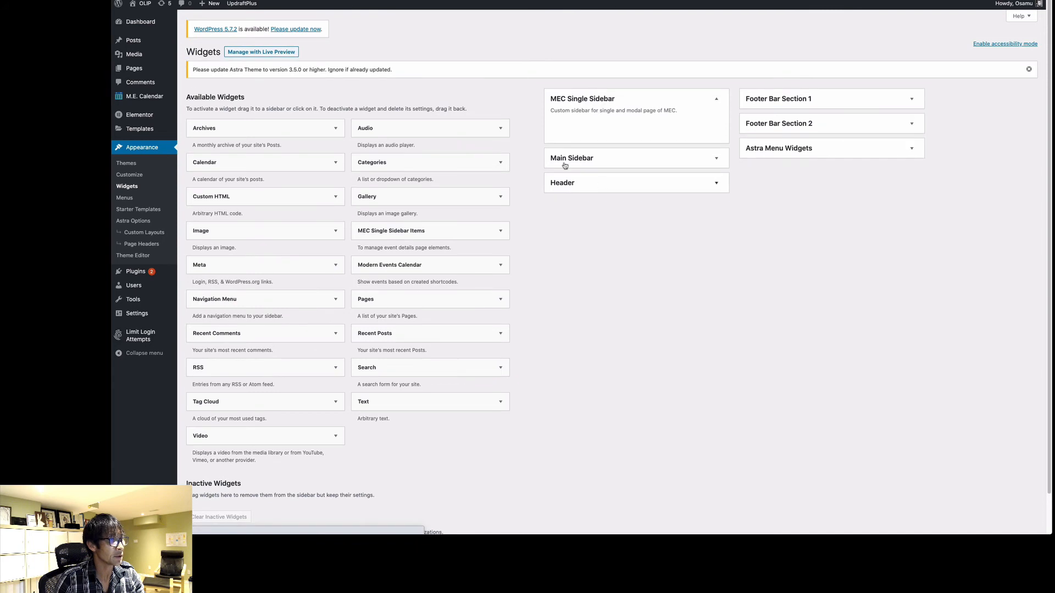
left_click(565, 162)
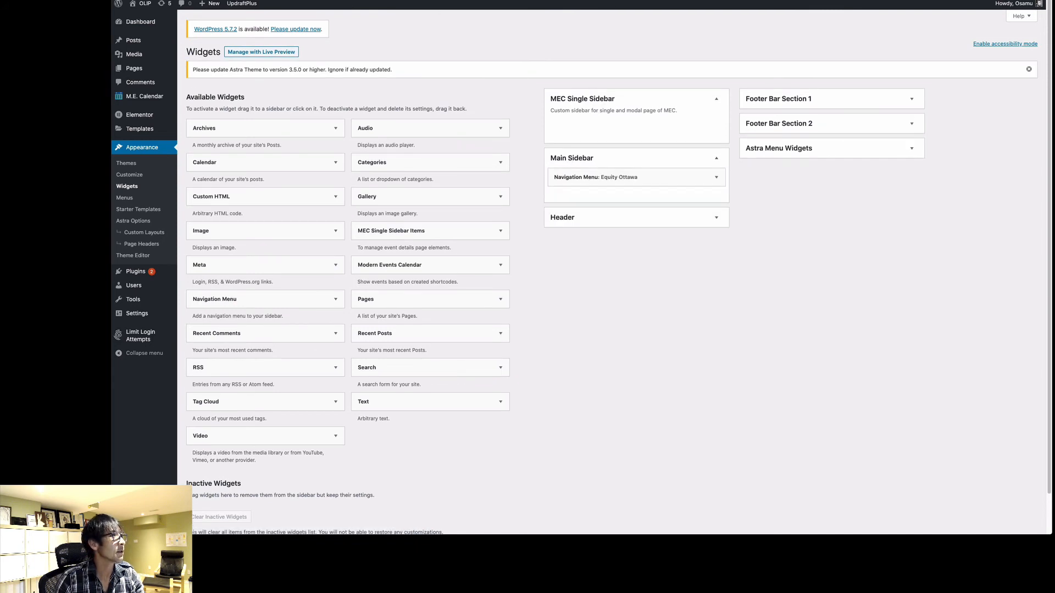
Step: Return to the Values and Principles page editor, update the page, and view it on the live site
key("ctrl+shift+Tab")
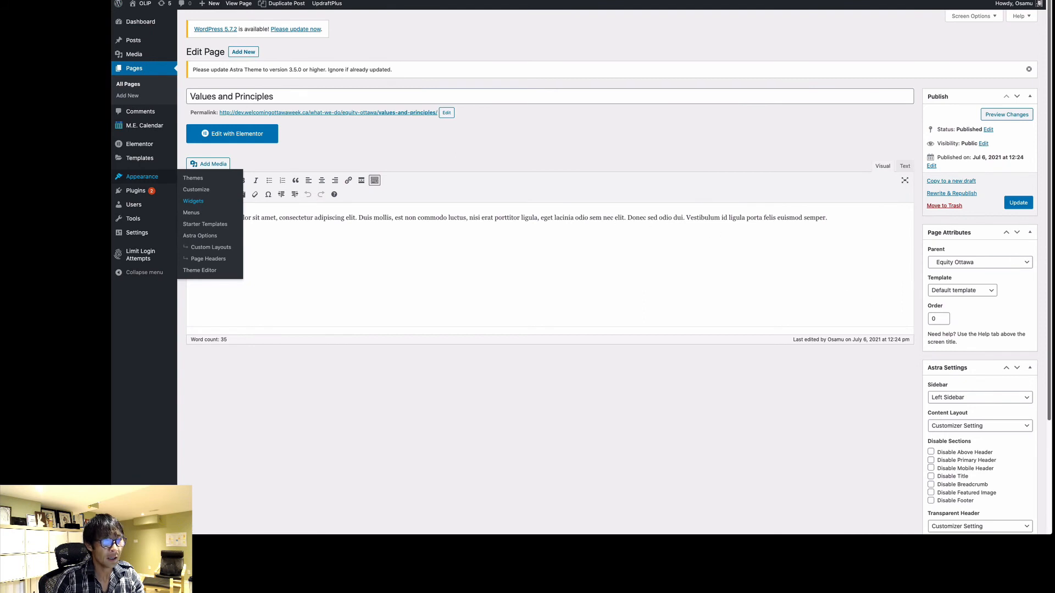
left_click(1018, 204)
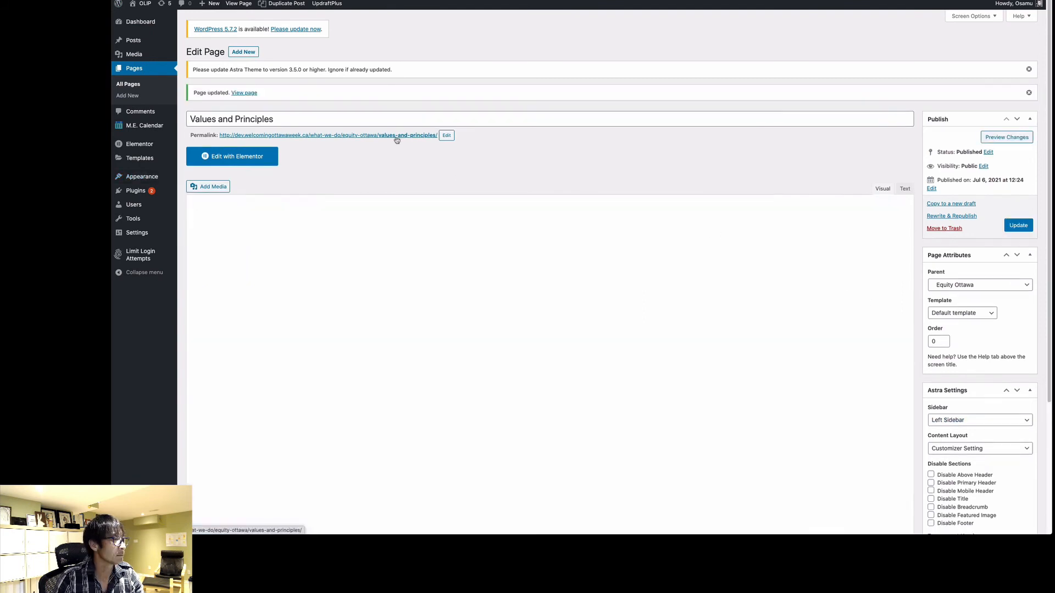
left_click(397, 137)
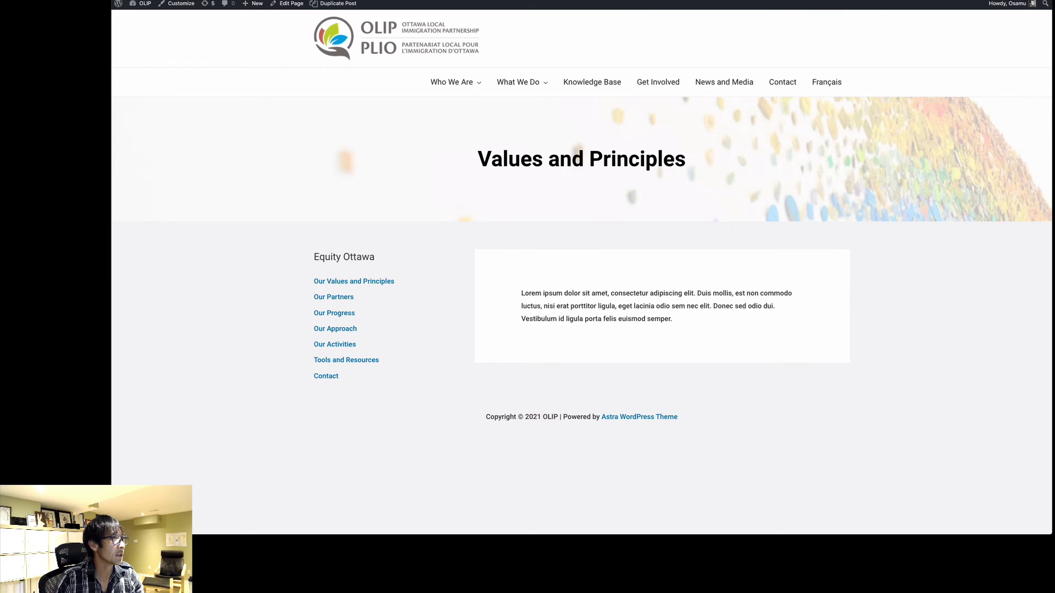
Step: Arrange the Values and Principles page and the Equity Ottawa Partners page side by side to compare their menus
key("ctrl+Tab")
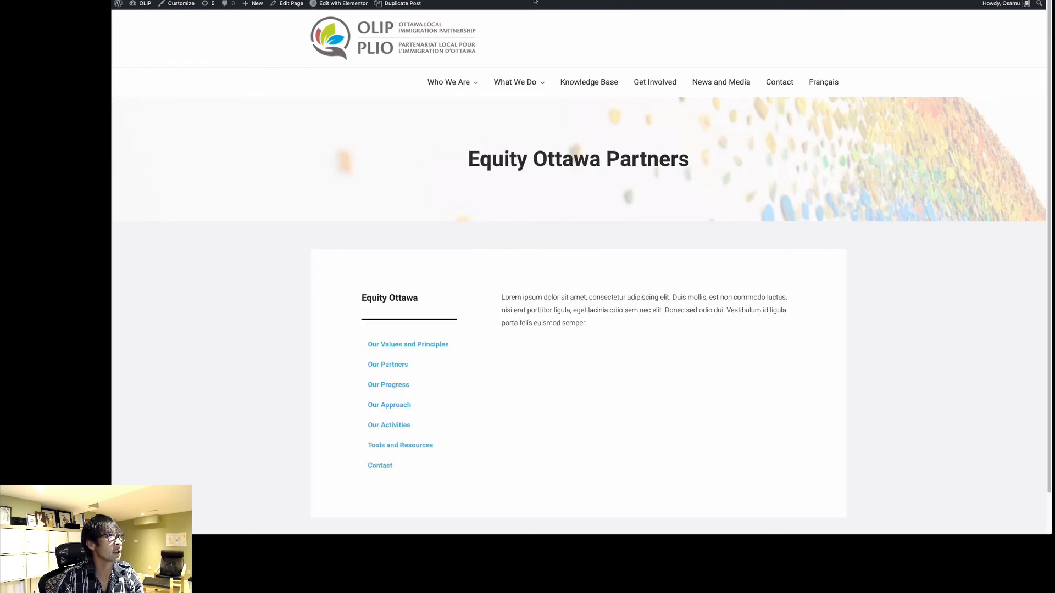
left_click_drag(536, 1, 598, 20)
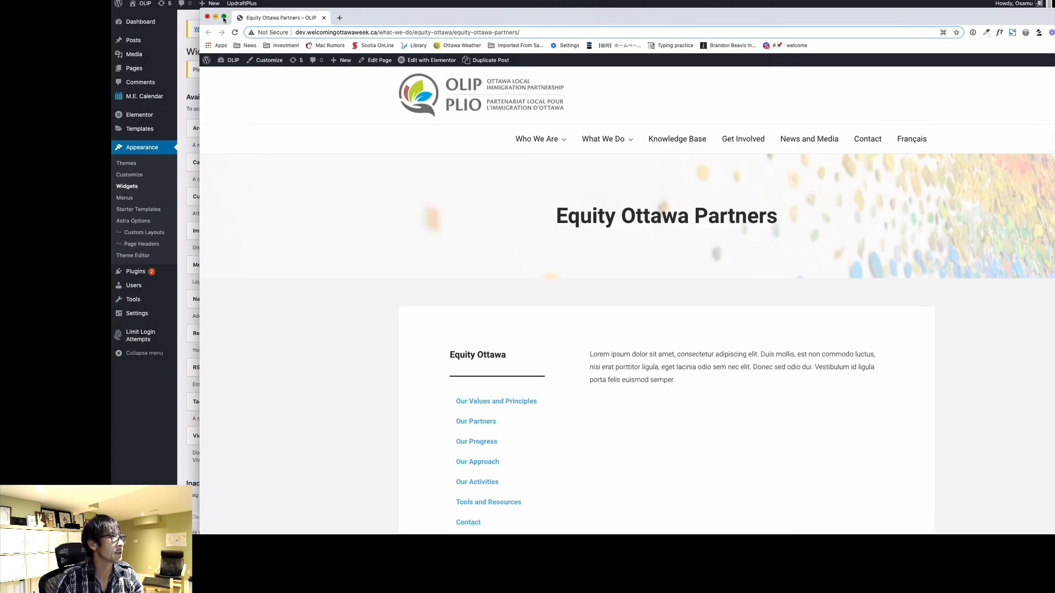
mouse_move(223, 20)
left_click(264, 40)
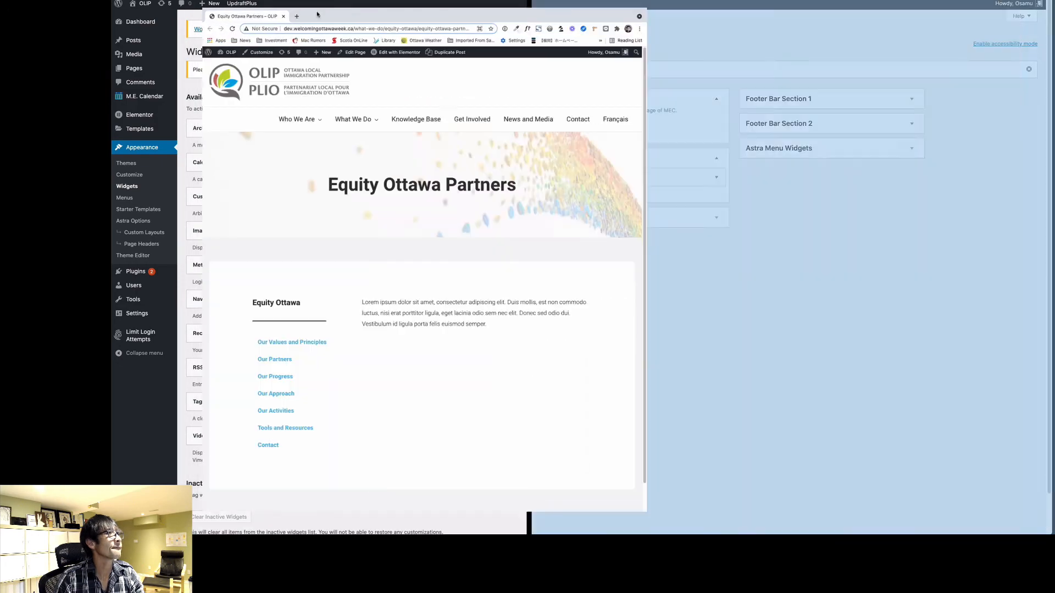
left_click(322, 311)
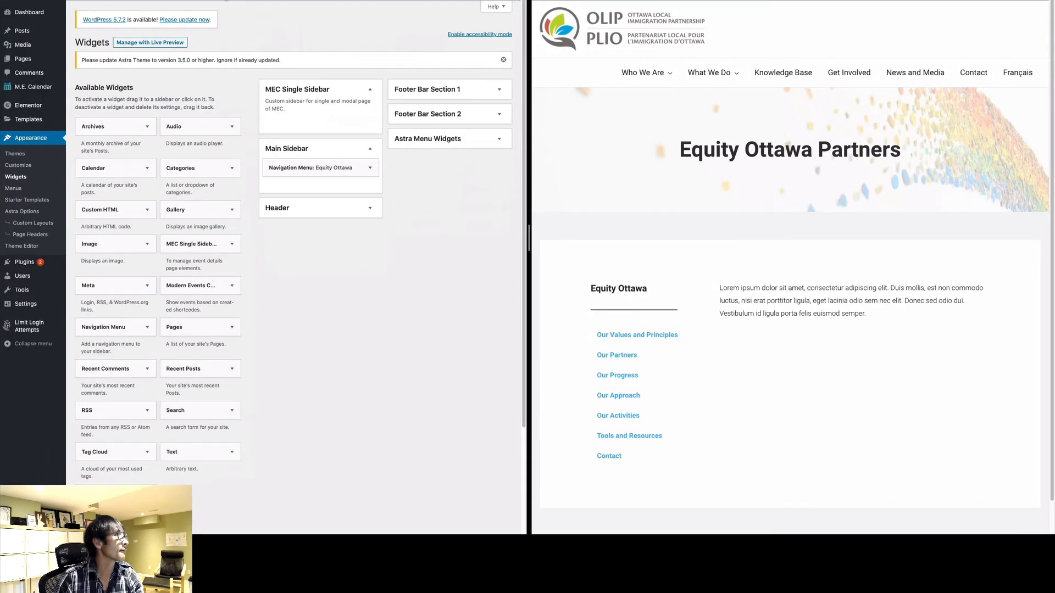
key("ctrl+Tab")
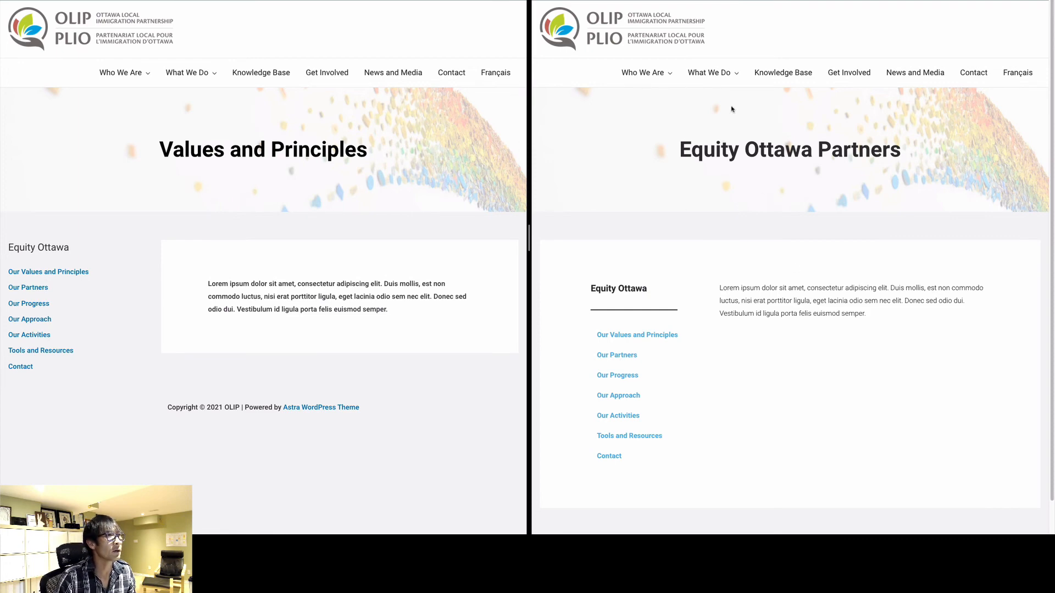
Step: Run GTmetrix speed tests on the Values and Principles and Equity Ottawa Partners pages and compare the two performance reports
key("ctrl+t")
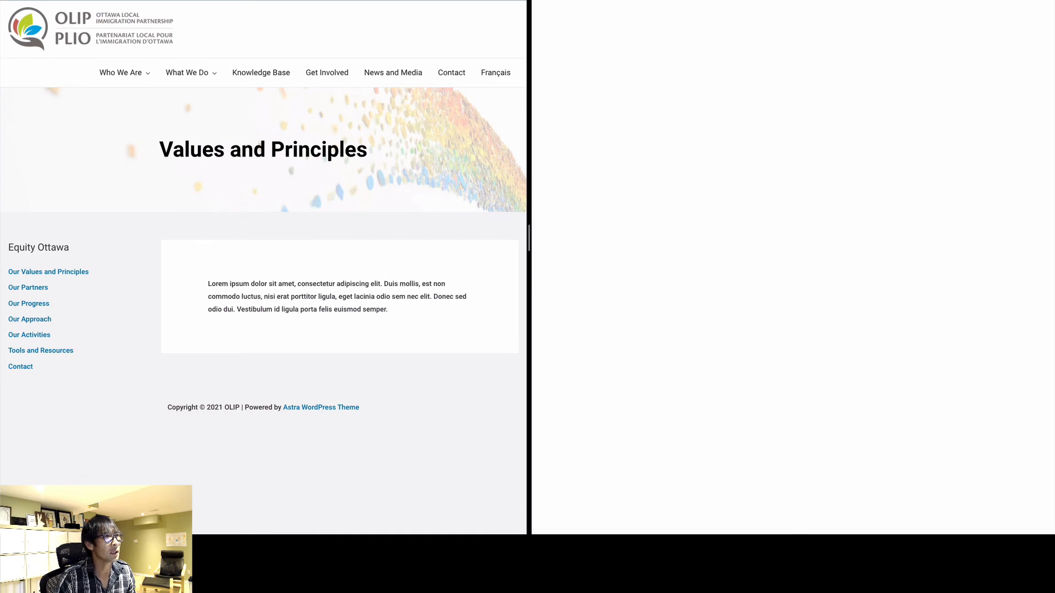
type("gt")
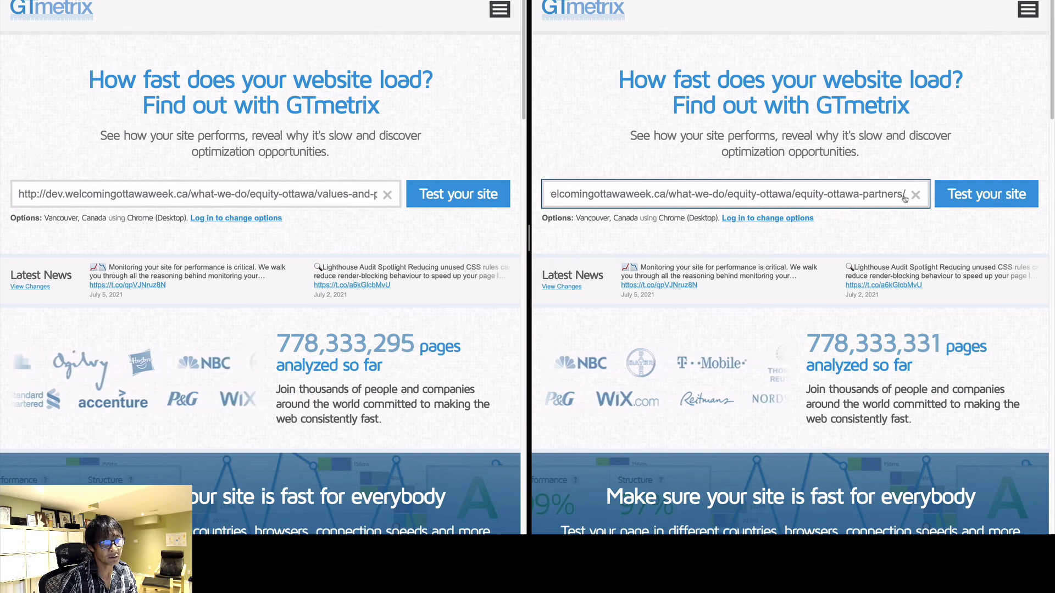
left_click(981, 196)
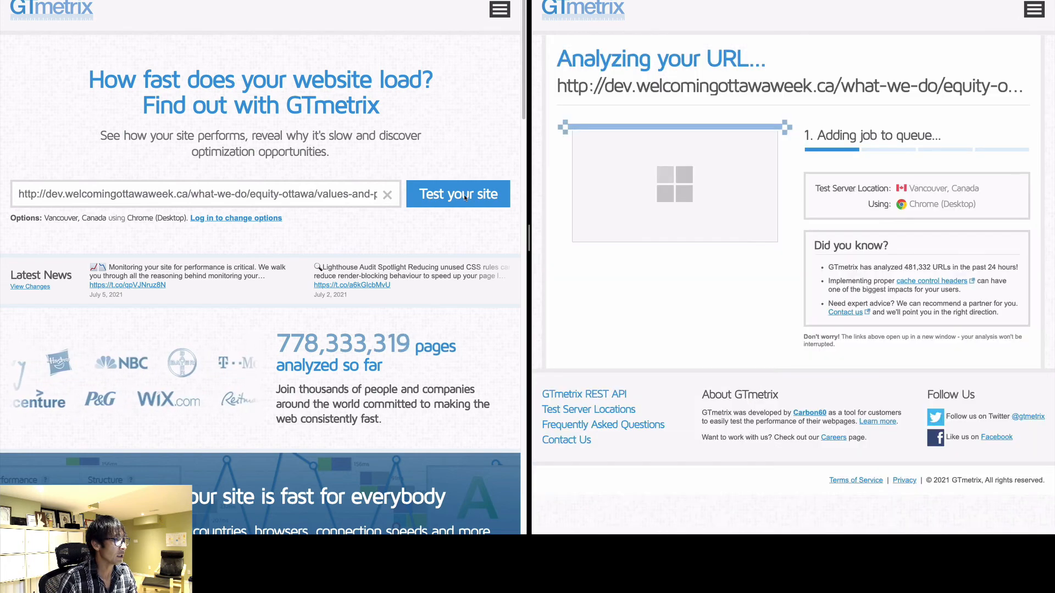
left_click(460, 199)
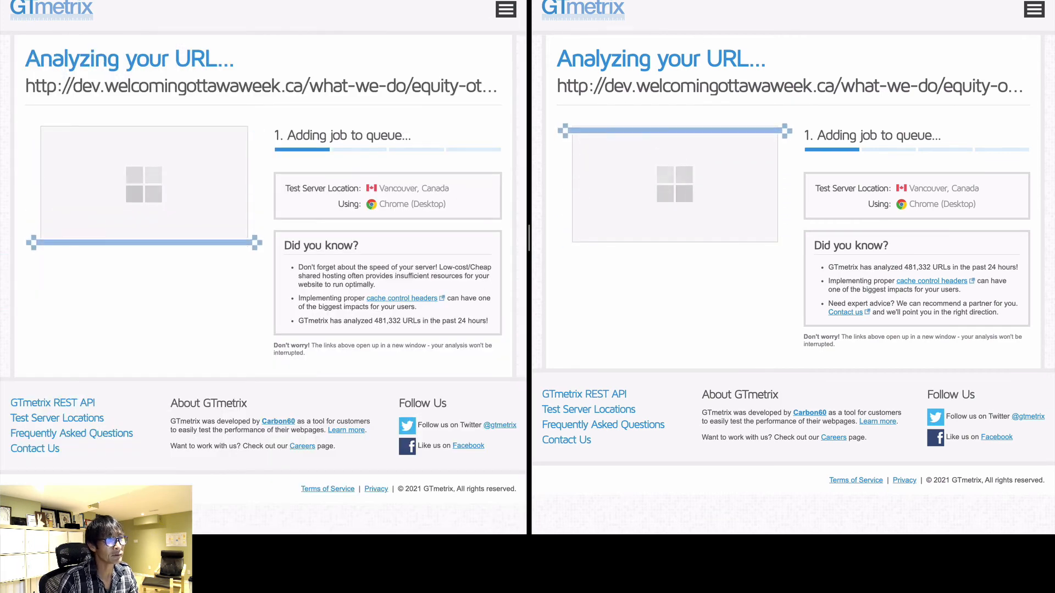
left_click(788, 1)
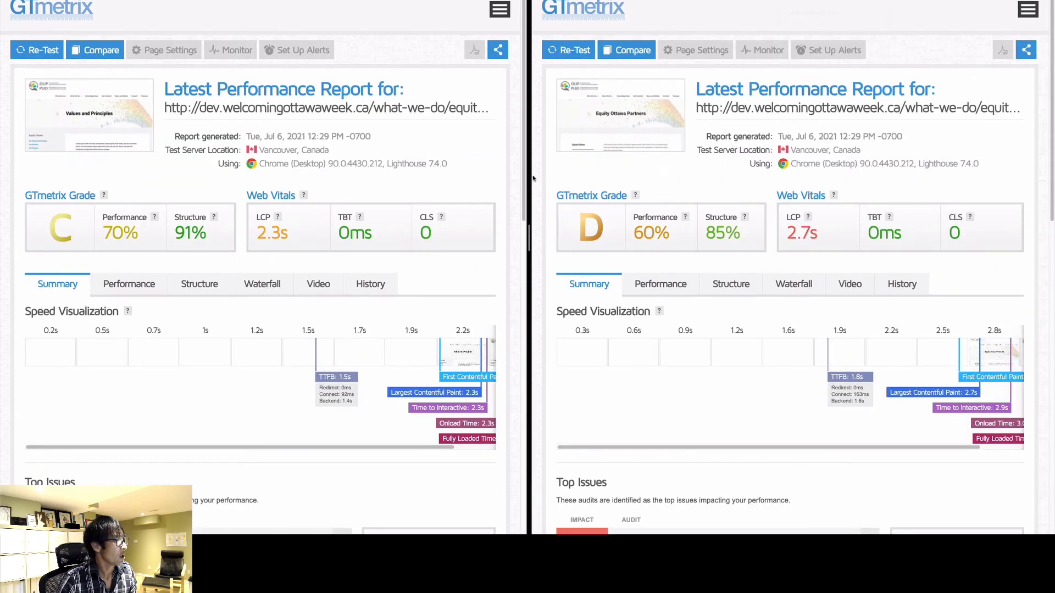
scroll(701, 150, "down", 2)
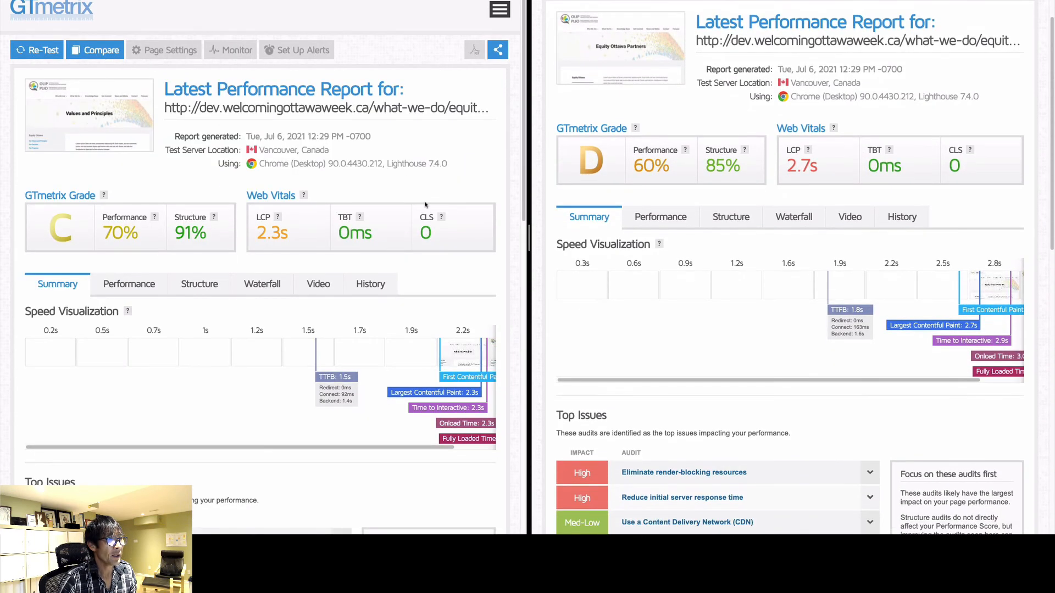
Step: Compare the GTmetrix grades, Web Vitals and speed visualizations in the summaries of the two performance reports
scroll(426, 205, "down", 2)
scroll(628, 165, "down", 1)
scroll(628, 164, "down", 1)
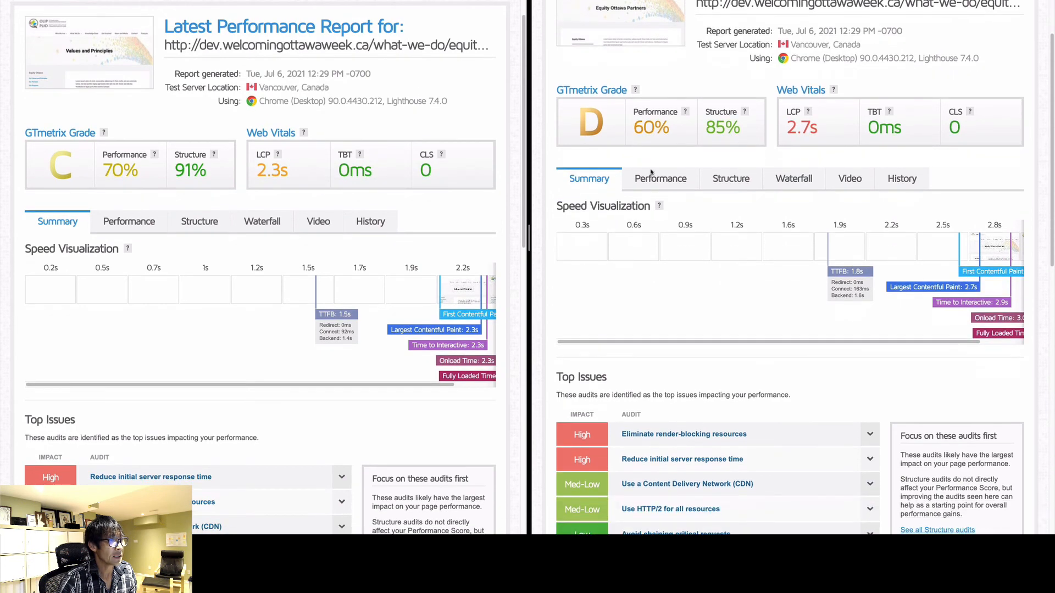
scroll(687, 173, "down", 1)
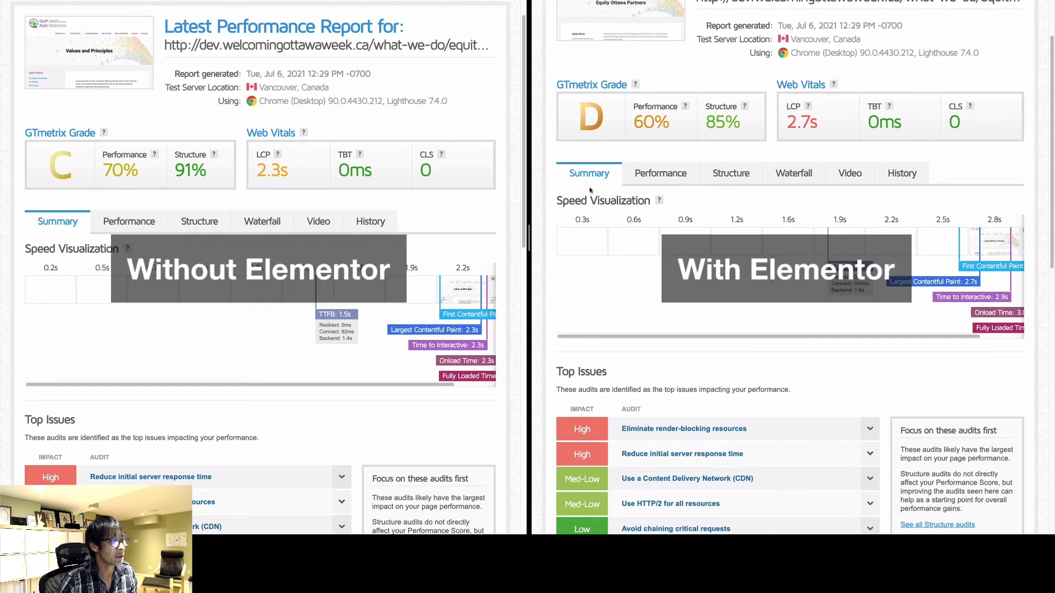
scroll(656, 181, "down", 1)
scroll(478, 211, "down", 2)
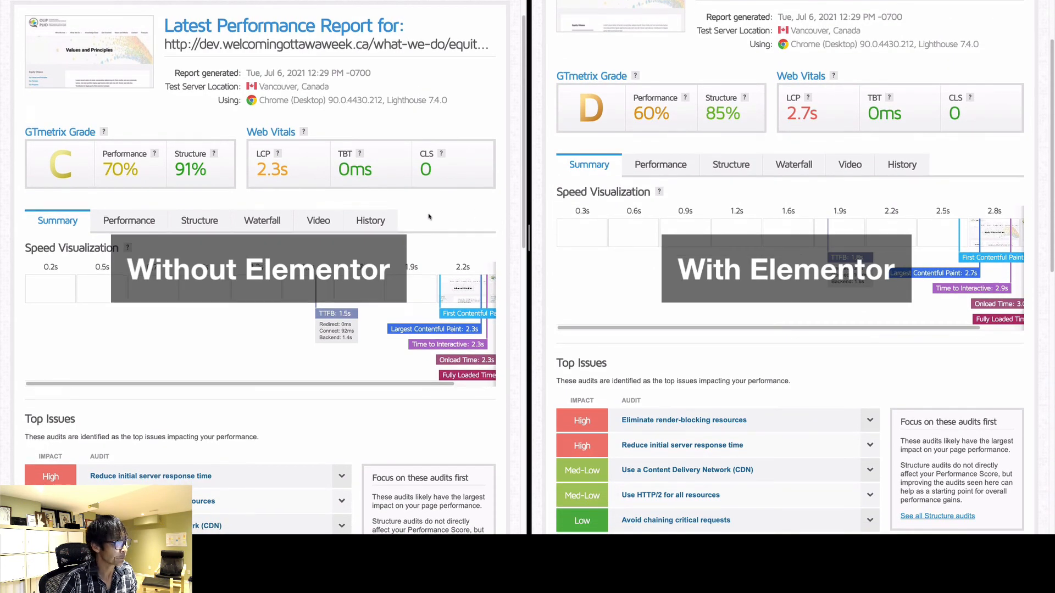
scroll(703, 170, "down", 2)
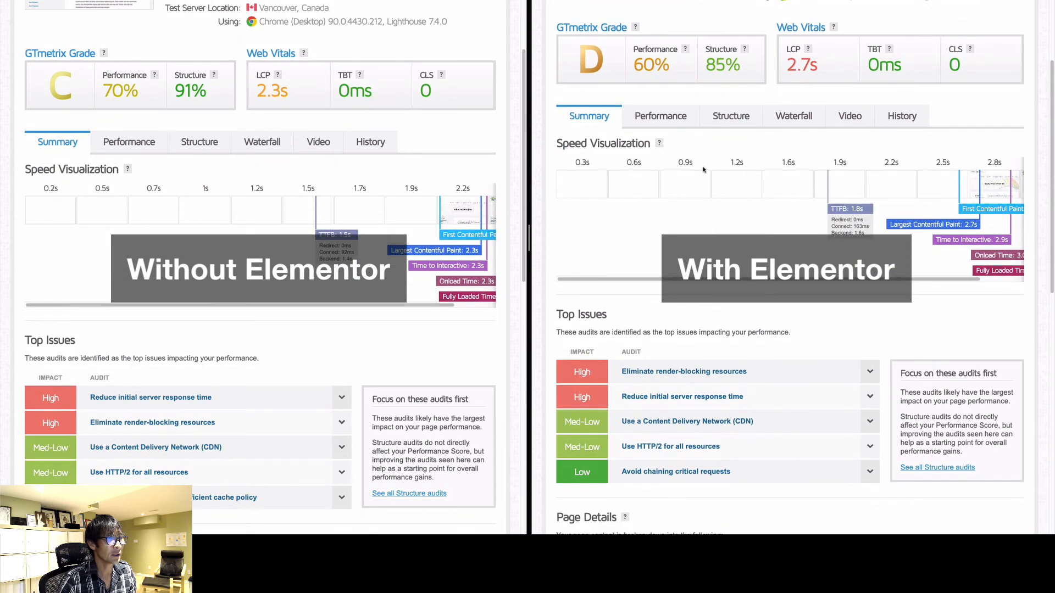
Step: Compare the top issues, fully loaded time and total page size breakdown of the two performance reports
scroll(463, 222, "down", 3)
scroll(687, 194, "down", 5)
scroll(489, 221, "down", 5)
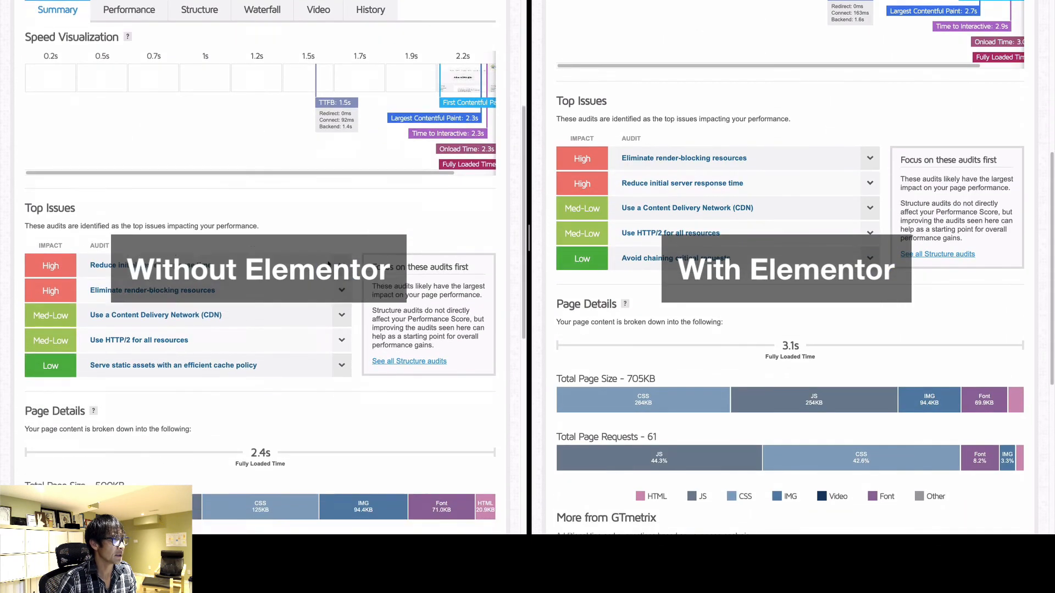
scroll(558, 221, "down", 2)
scroll(558, 221, "down", 1)
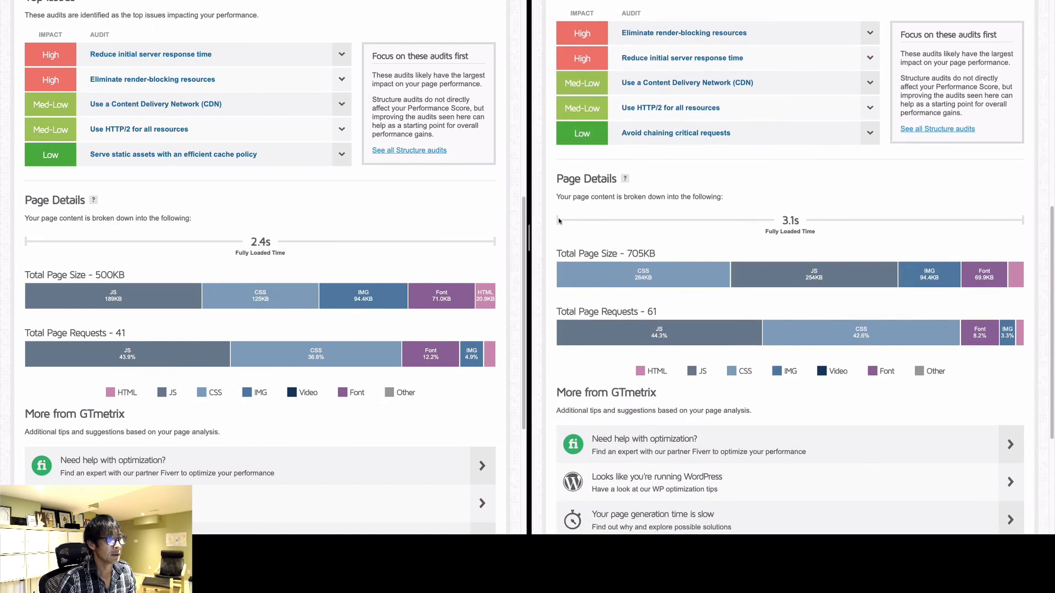
scroll(366, 261, "down", 2)
scroll(679, 205, "down", 1)
scroll(679, 205, "down", 1)
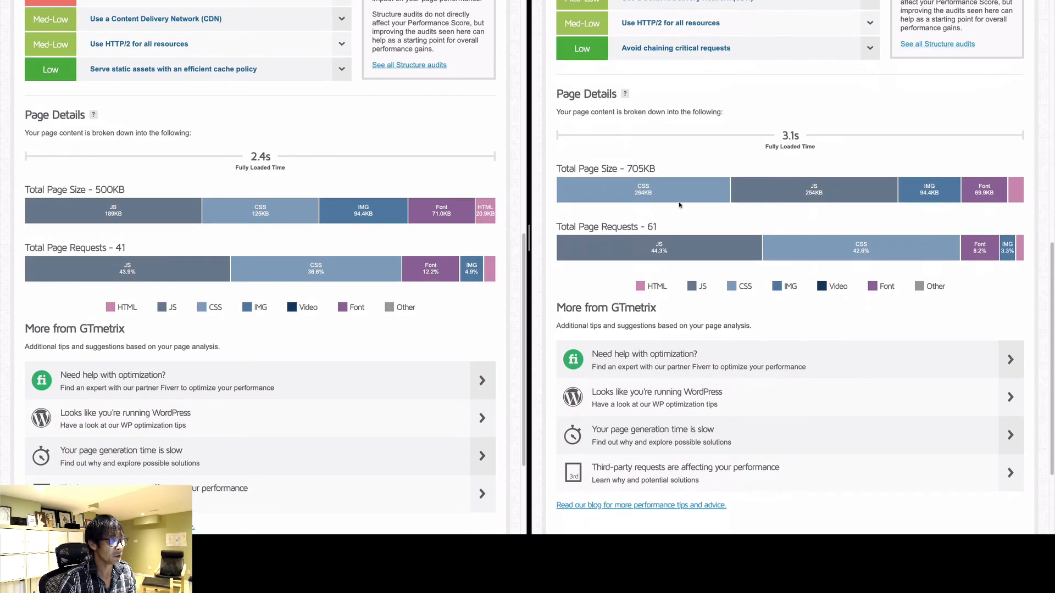
scroll(384, 251, "down", 1)
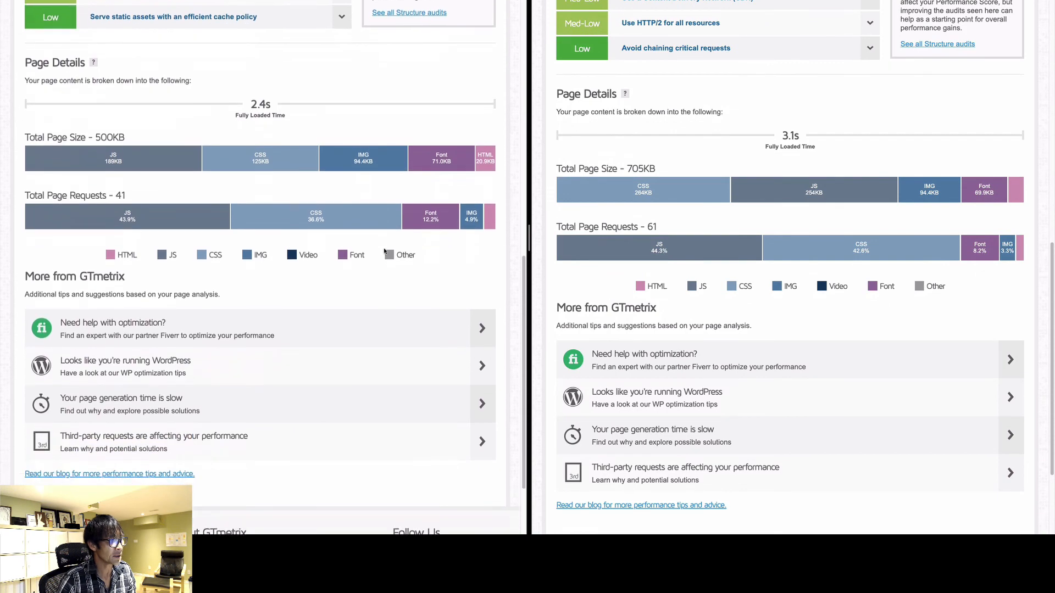
scroll(634, 207, "down", 1)
scroll(634, 207, "down", 2)
scroll(635, 207, "up", 3)
scroll(425, 240, "down", 1)
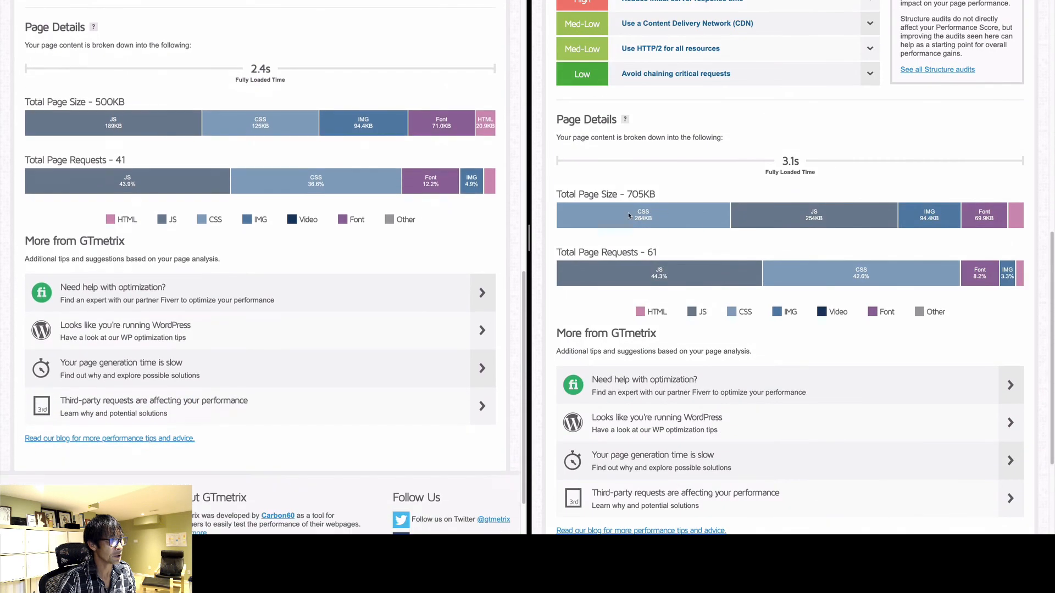
scroll(668, 210, "down", 1)
scroll(668, 210, "down", 1)
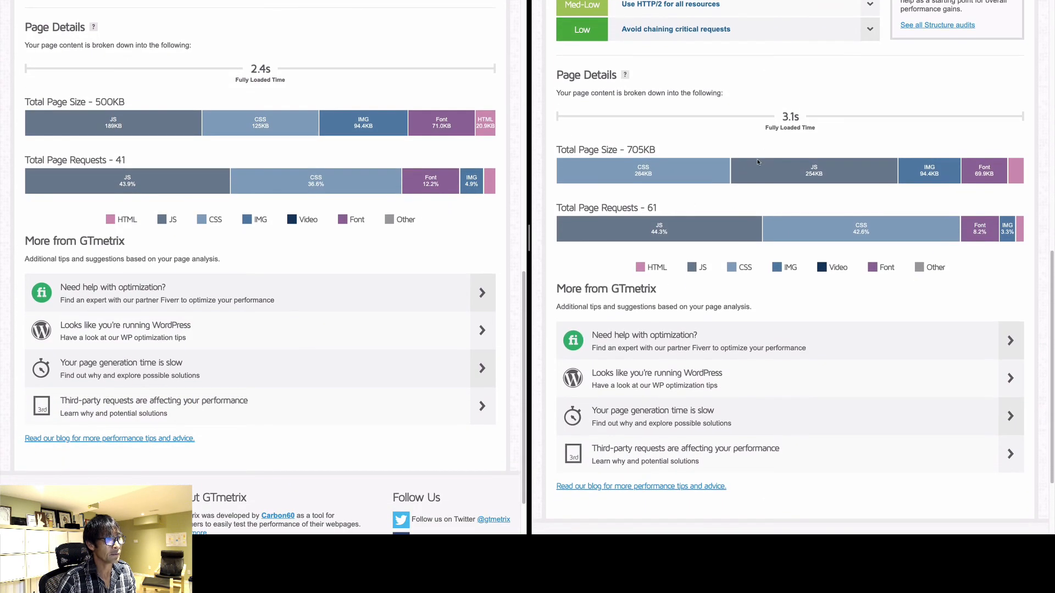
Step: Compare the total page requests and their JS and CSS shares in both reports' page details
key("F1")
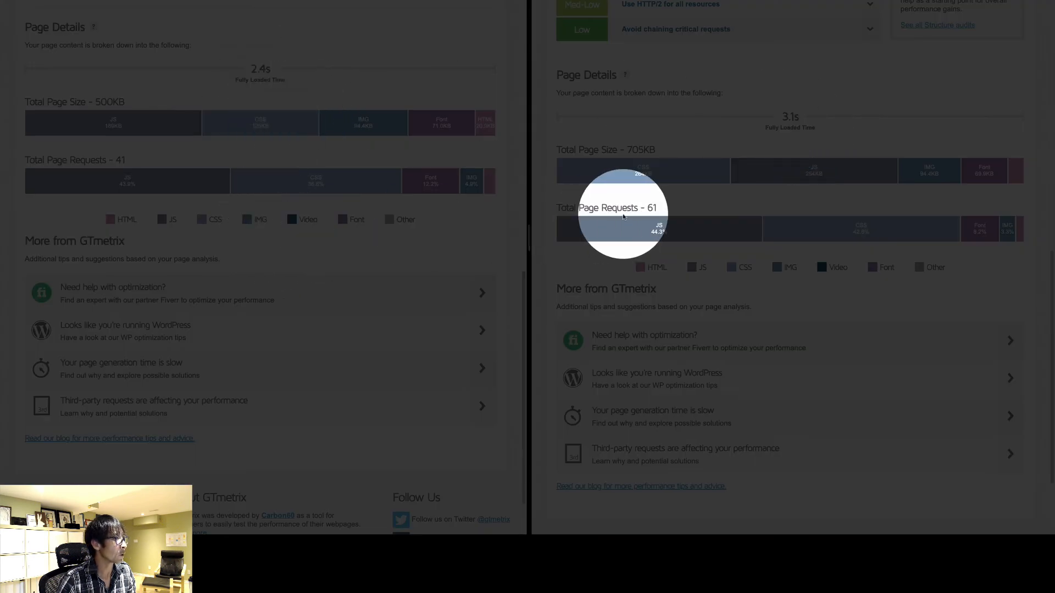
scroll(623, 216, "down", 1)
key("F1")
scroll(623, 216, "down", 5)
scroll(428, 248, "down", 3)
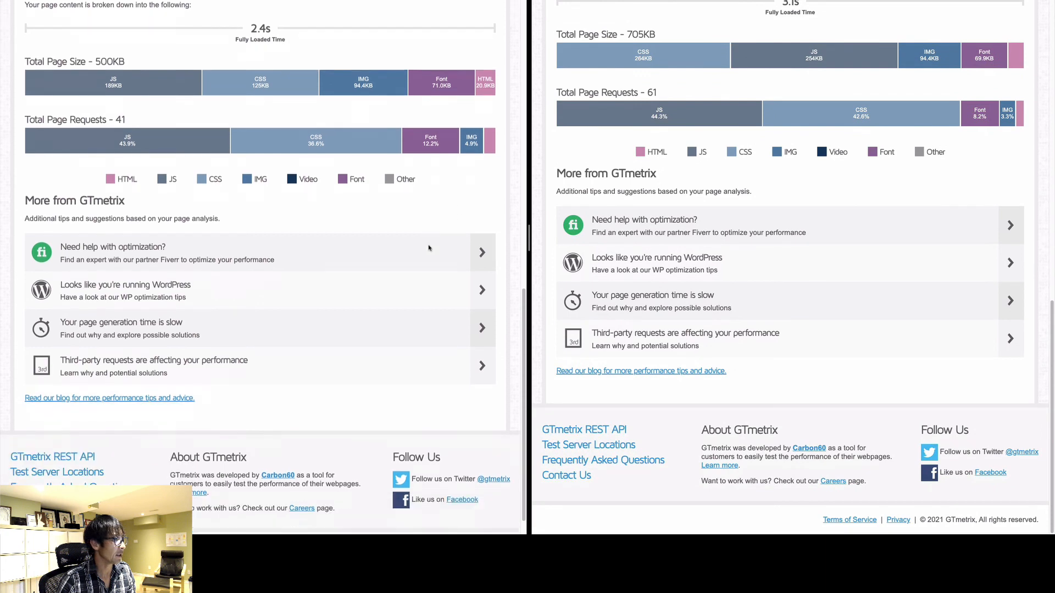
scroll(428, 248, "up", 3)
scroll(580, 227, "up", 2)
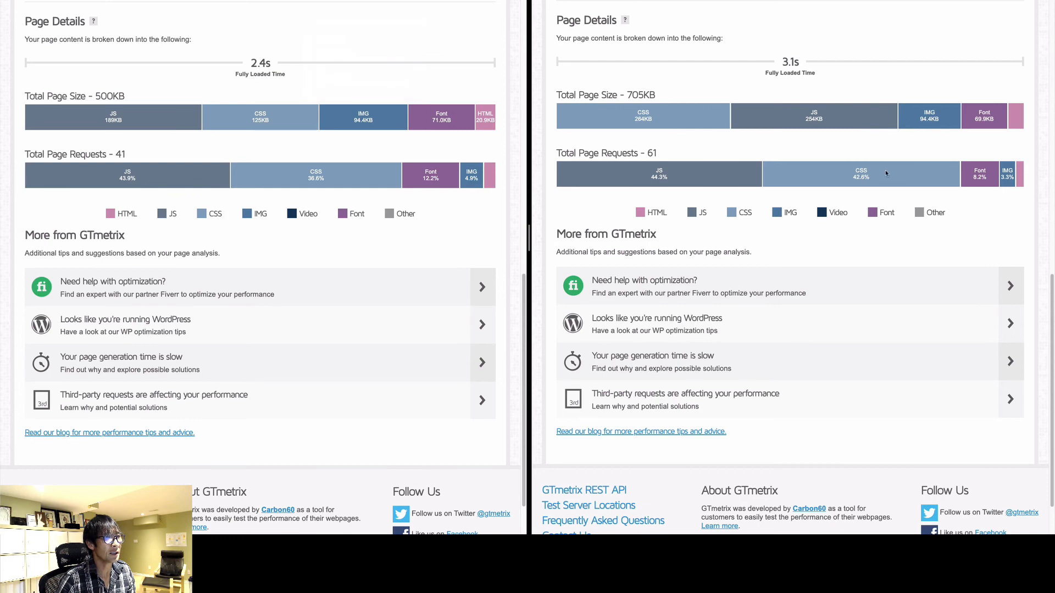
Step: Open the waterfall charts of both reports and compare the request totals at the end of each chart
scroll(717, 206, "up", 10)
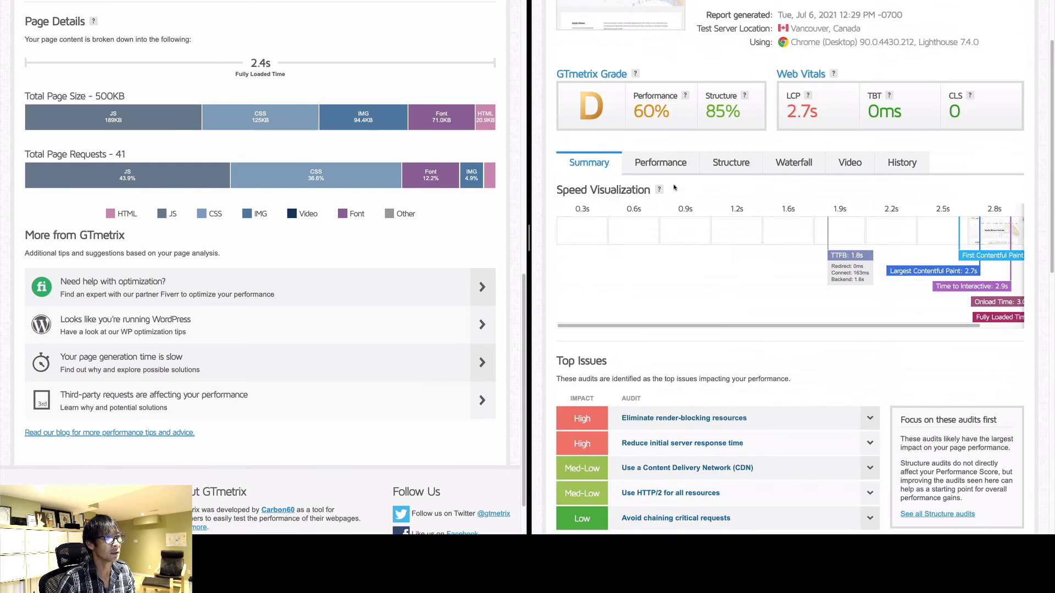
left_click(793, 163)
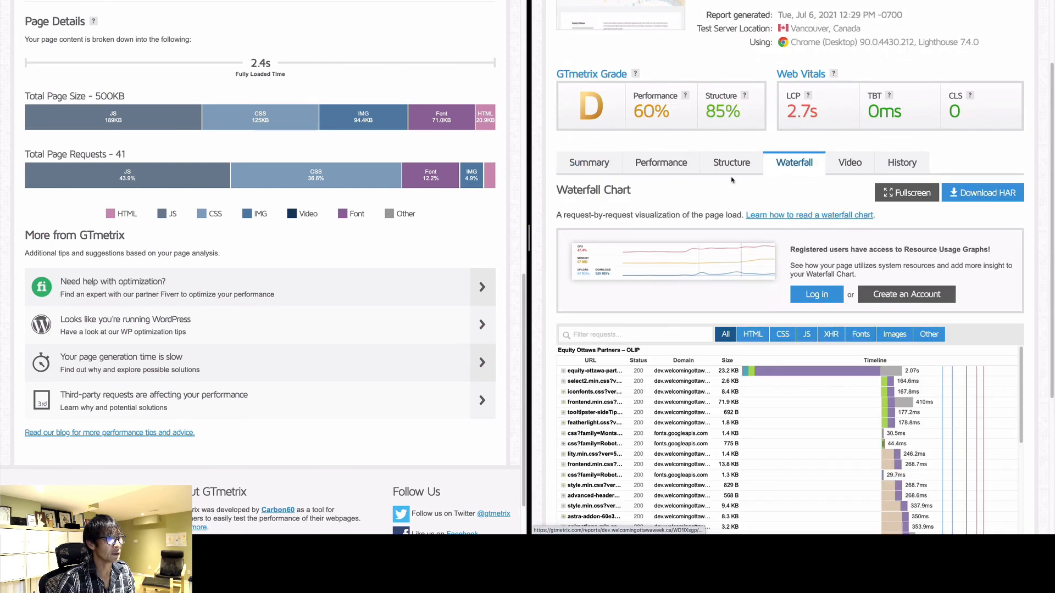
scroll(328, 221, "up", 5)
scroll(328, 221, "up", 7)
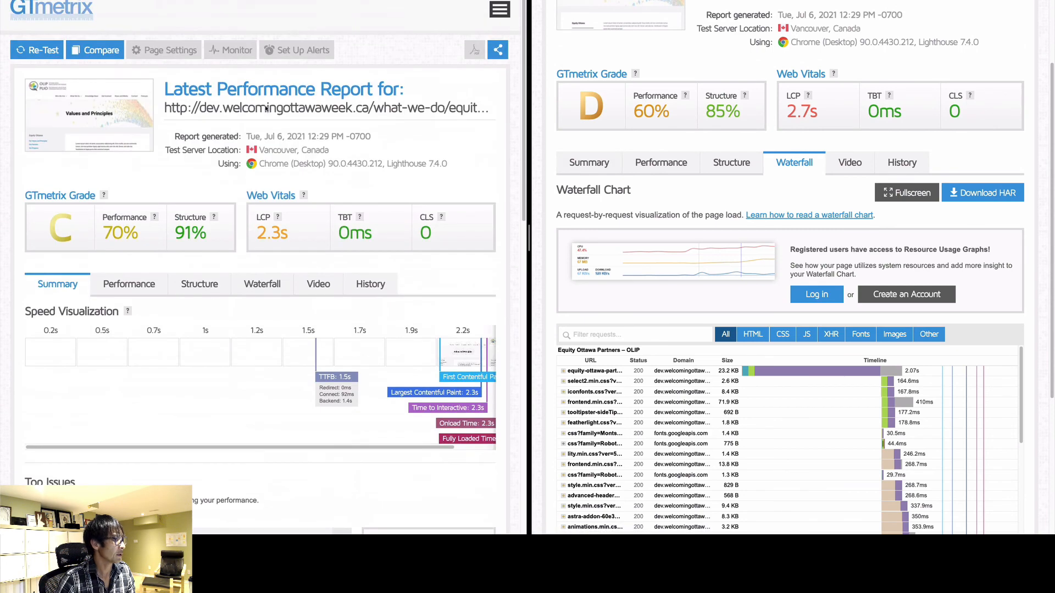
scroll(265, 295, "down", 1)
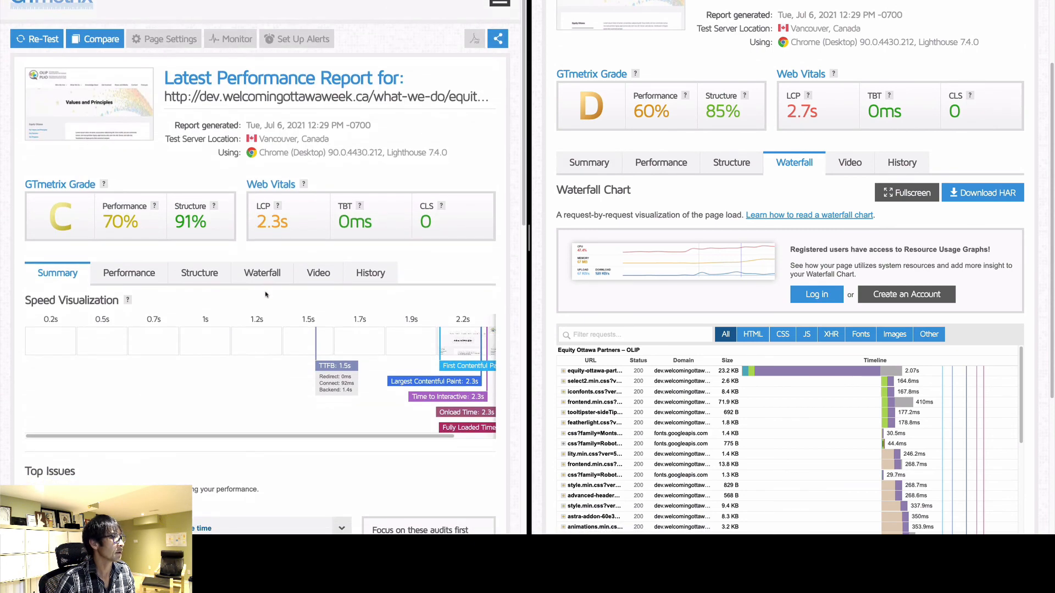
left_click(262, 273)
scroll(268, 274, "down", 5)
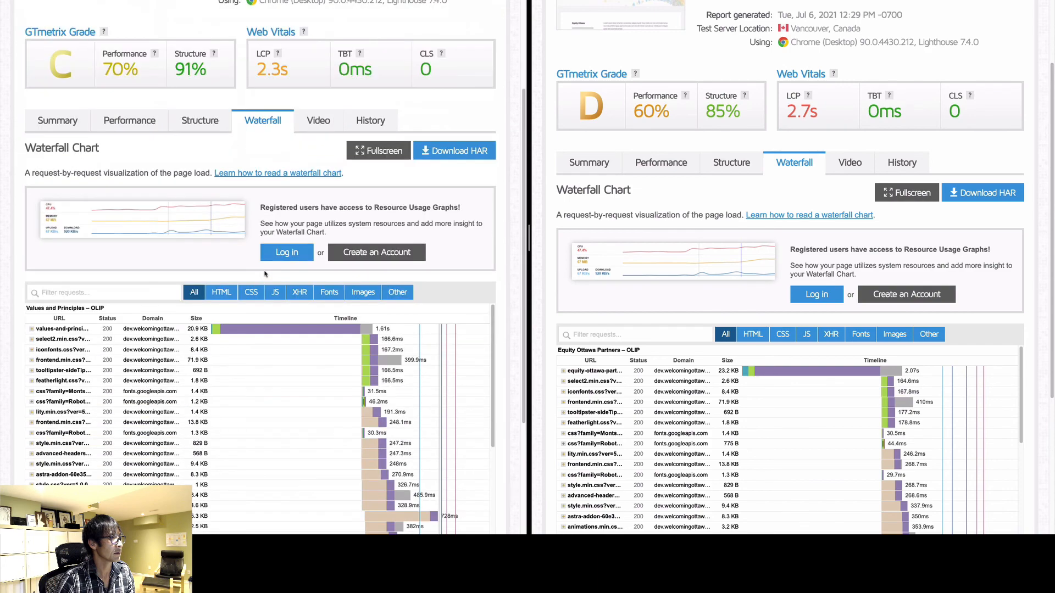
scroll(267, 274, "down", 5)
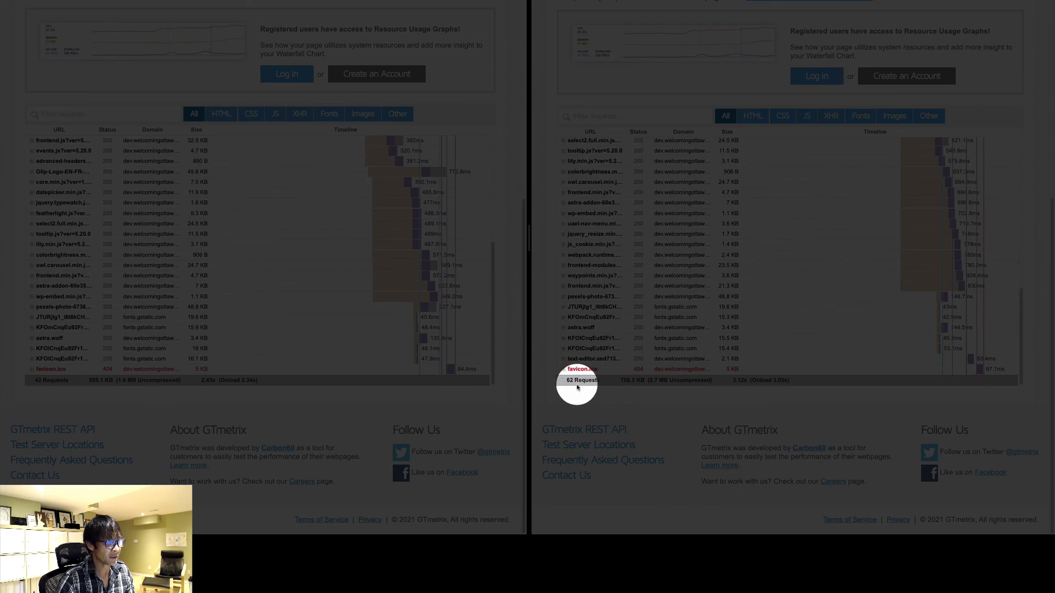
Step: Return to the start of both waterfall reports and review the grades, Web Vitals and first requests side by side
scroll(593, 357, "up", 10)
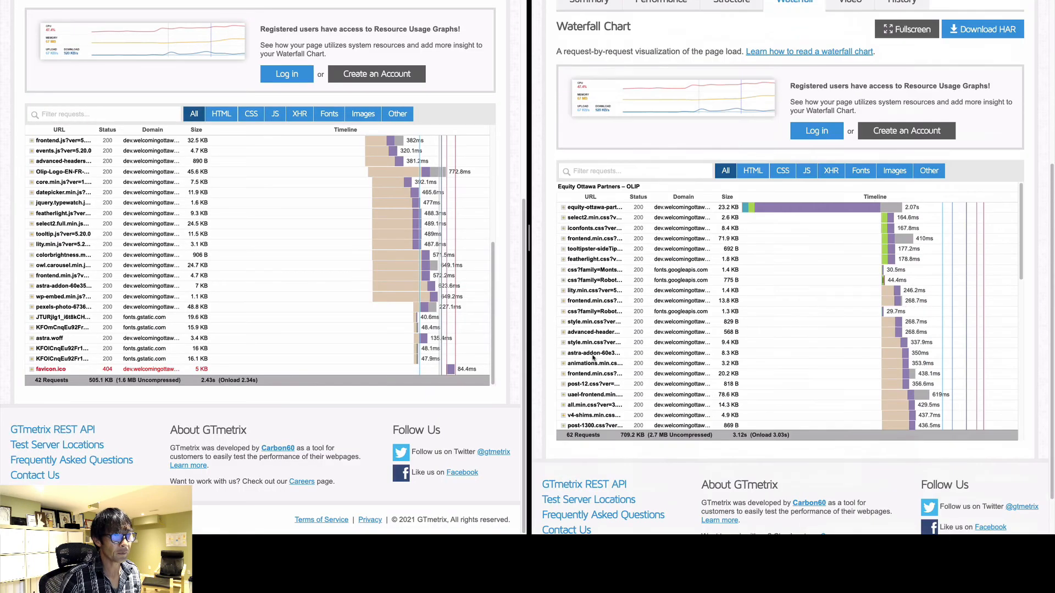
scroll(593, 357, "up", 5)
scroll(438, 381, "up", 6)
scroll(496, 377, "up", 6)
scroll(687, 352, "up", 1)
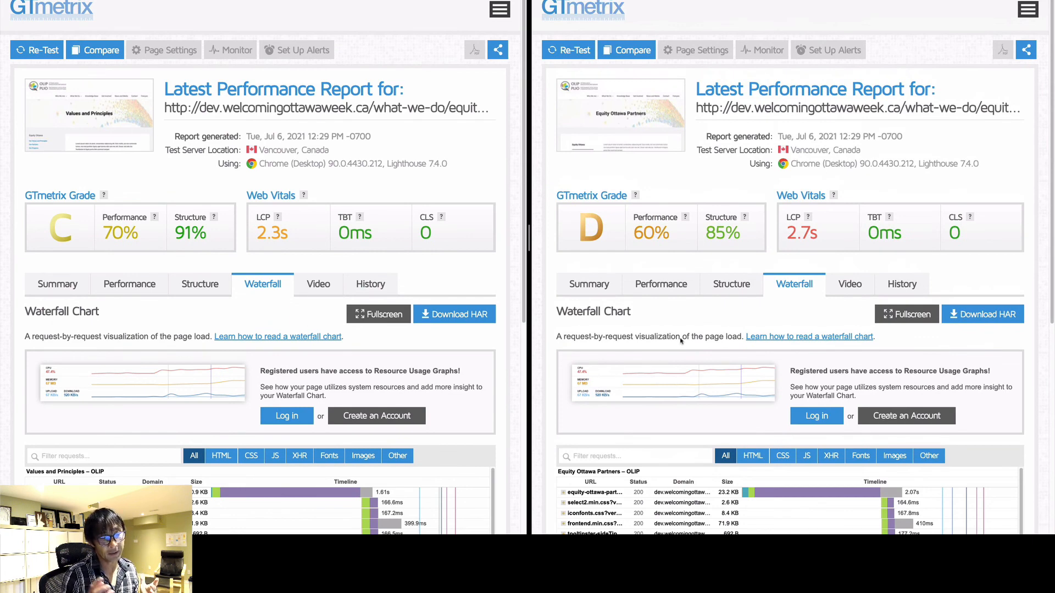
scroll(372, 258, "down", 1)
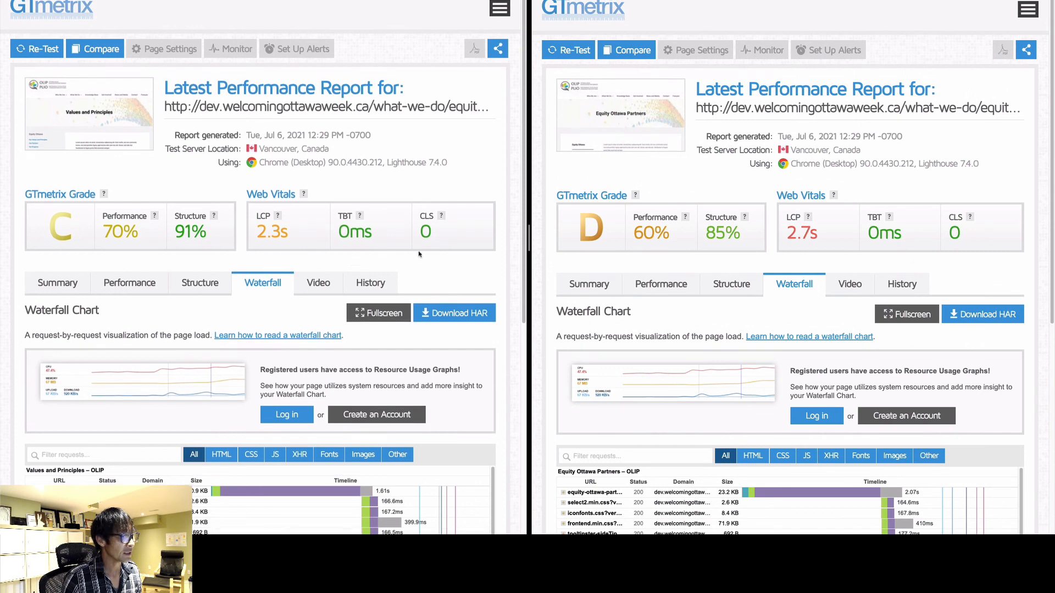
scroll(621, 231, "down", 1)
scroll(388, 307, "down", 1)
scroll(389, 306, "down", 1)
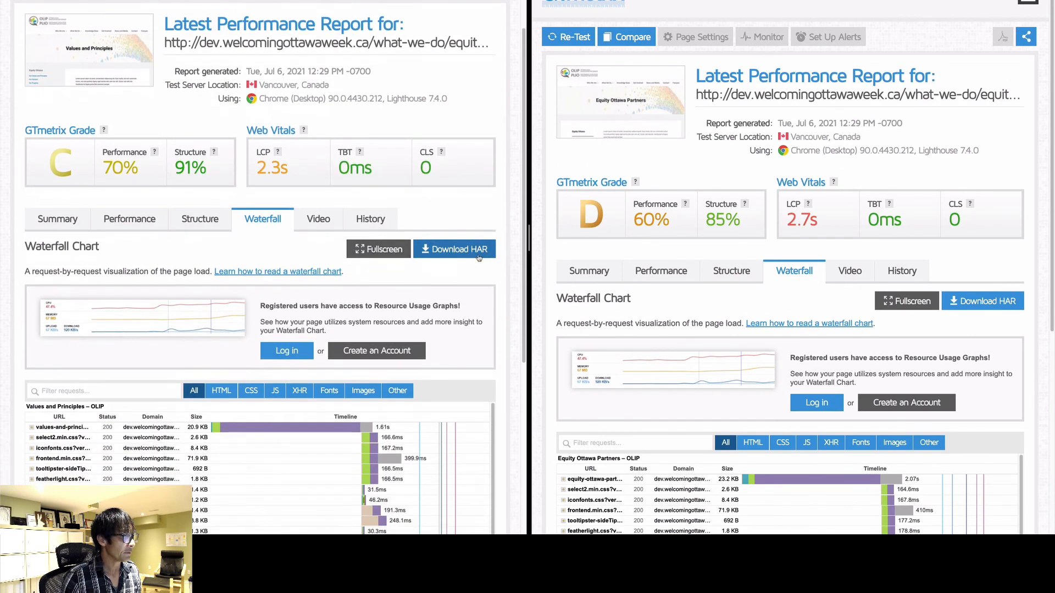
scroll(561, 219, "down", 1)
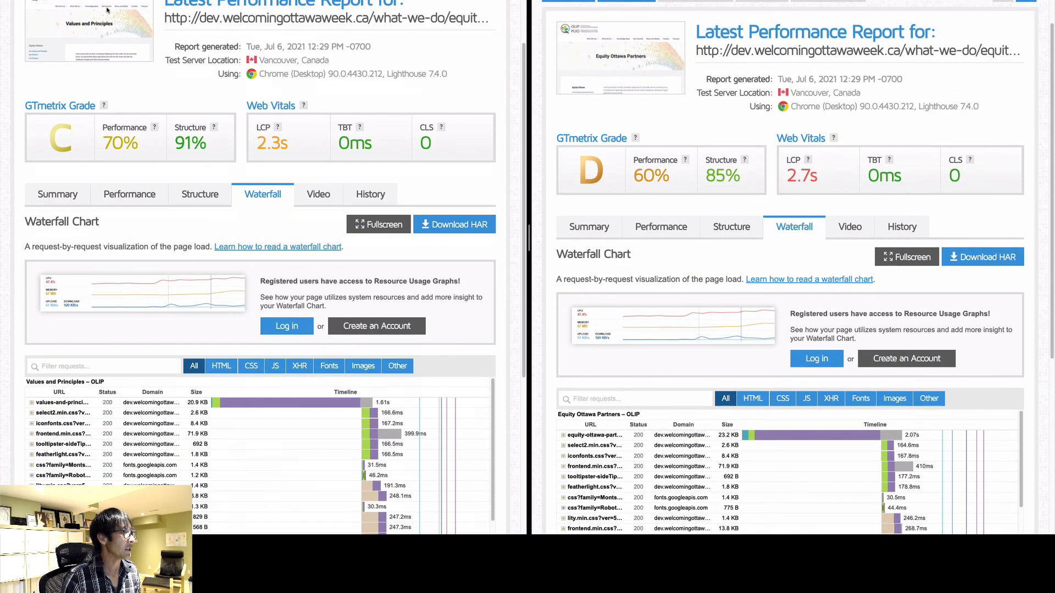
Step: Switch back to the live Values and Principles and Equity Ottawa Partners pages and compare their menu layouts side by side
left_click(118, 0)
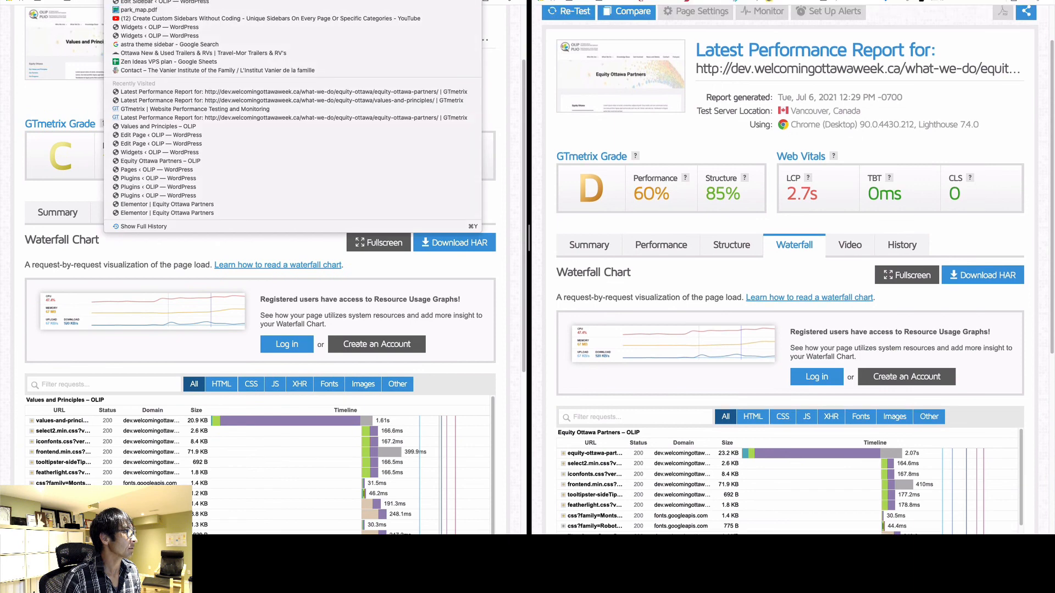
left_click(118, 0)
left_click(118, 0)
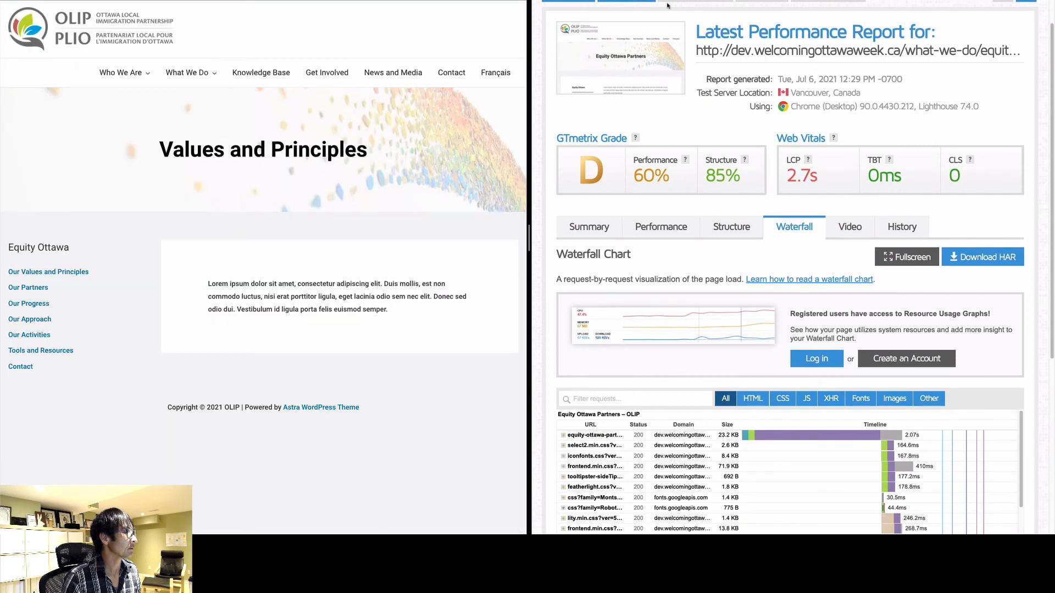
key("ctrl+Tab")
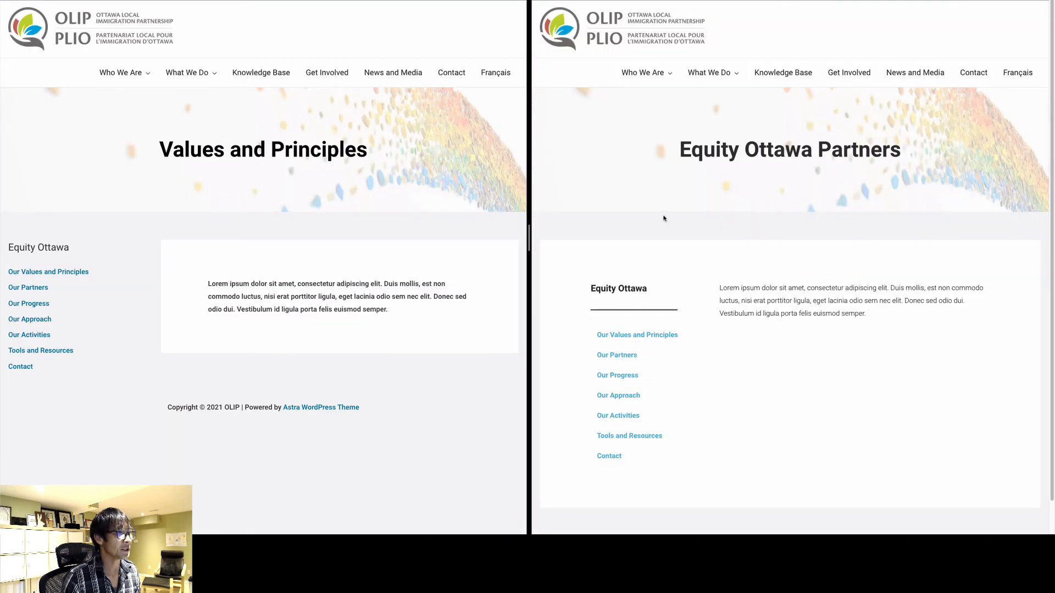
scroll(664, 218, "down", 1)
scroll(664, 218, "up", 1)
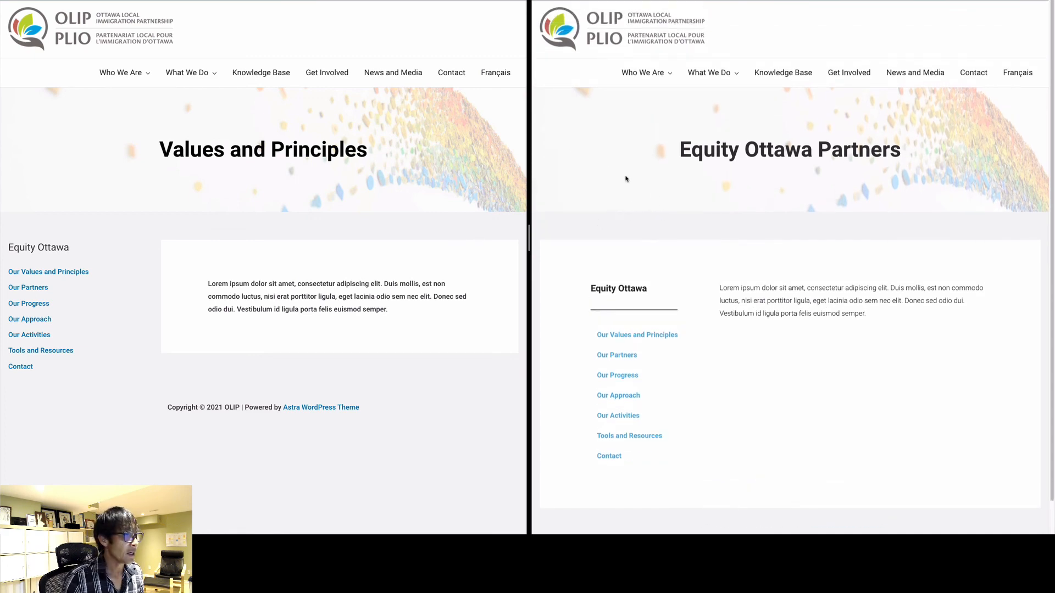
scroll(654, 193, "down", 1)
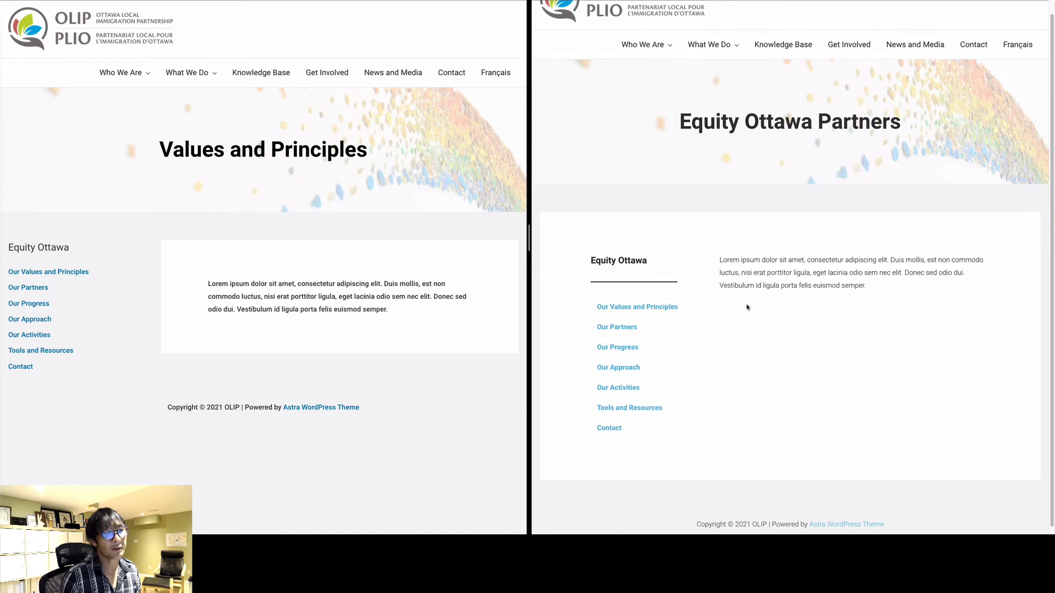